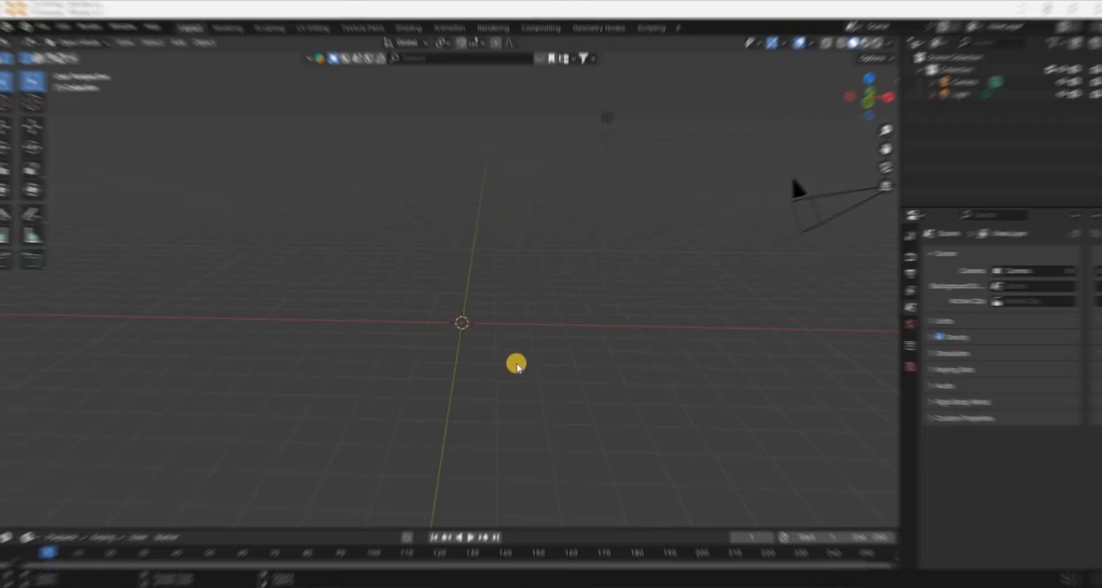
- Add a mesh cylinder with 10 vertices at the scene origin
key(shift+a)
mouse_move(504, 347)
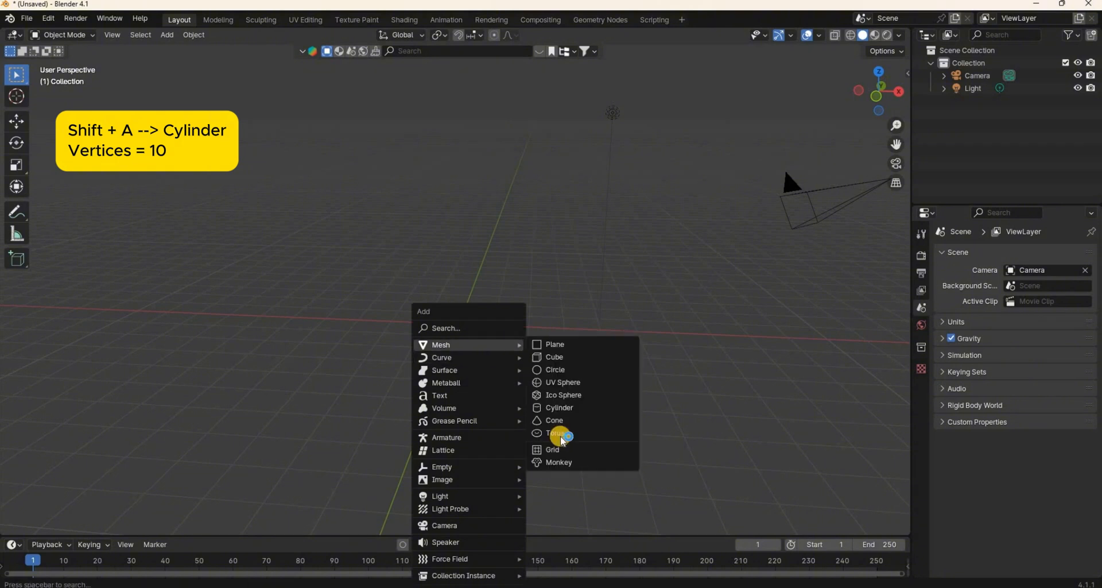
click(561, 408)
key(KP_1)
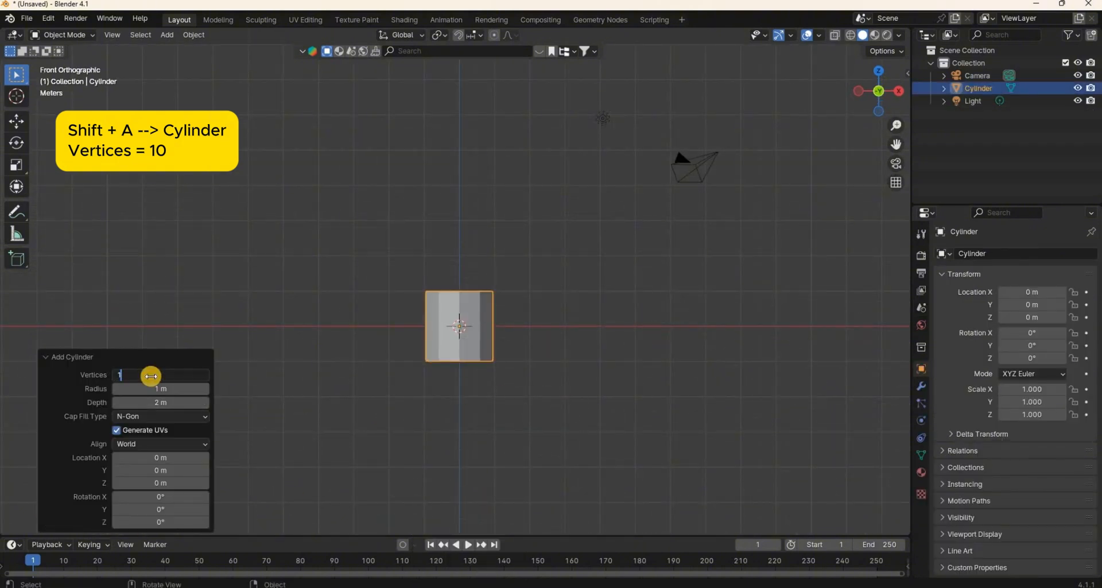
click(198, 348)
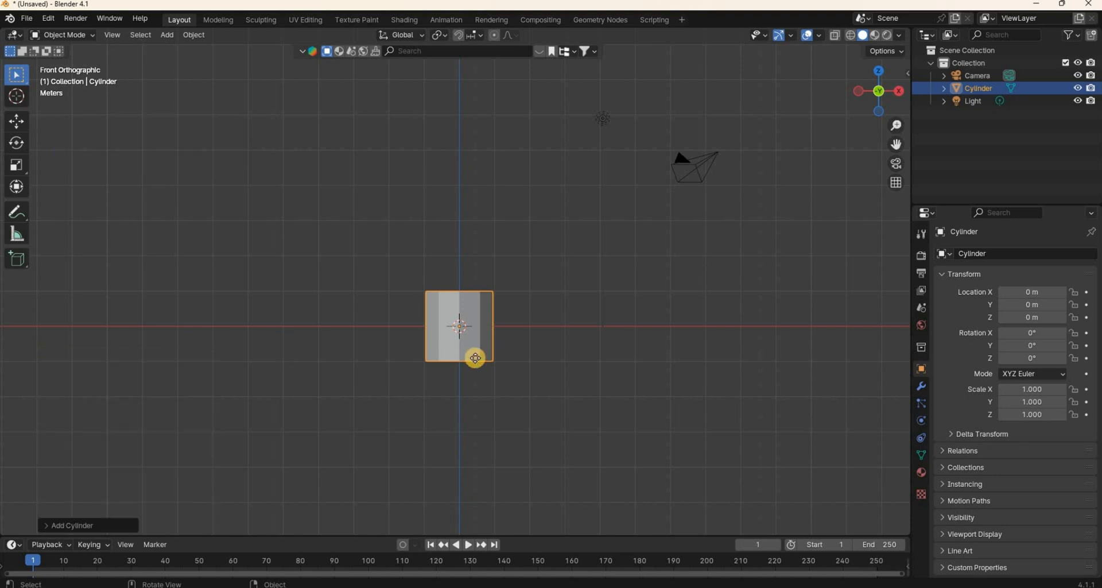
- Raise the cylinder about 1.05 m along Z so its base sits near the ground line
key(g)
key(z)
click(468, 325)
scroll(468, 320, up, 4)
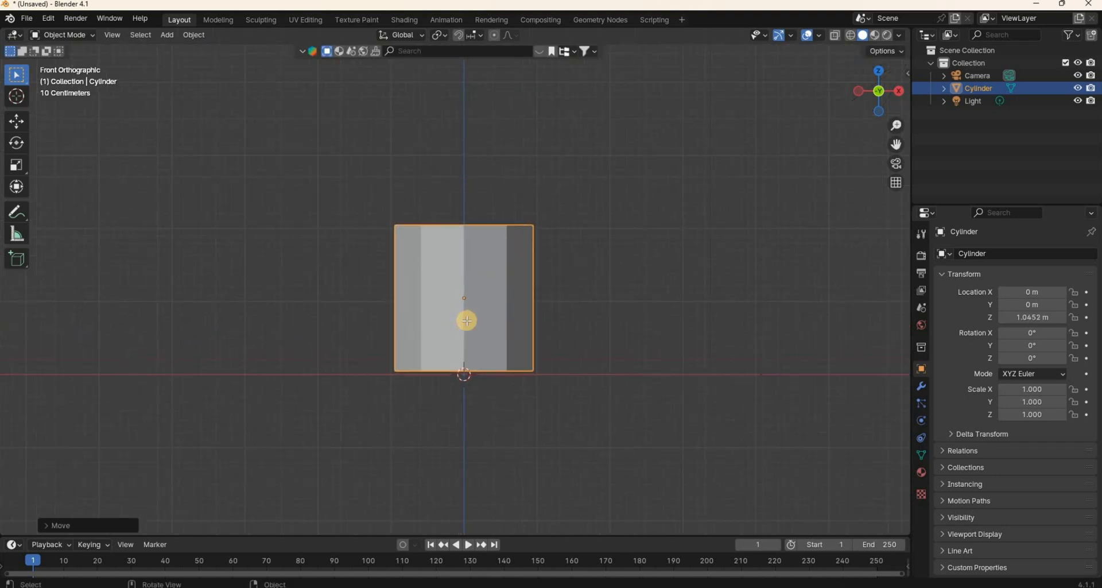
- Scale the cylinder's bottom ring of vertices outward to give the body a wide, tapered base
key(Tab)
click(341, 369)
key(alt+z)
drag(342, 369, 618, 424)
key(s)
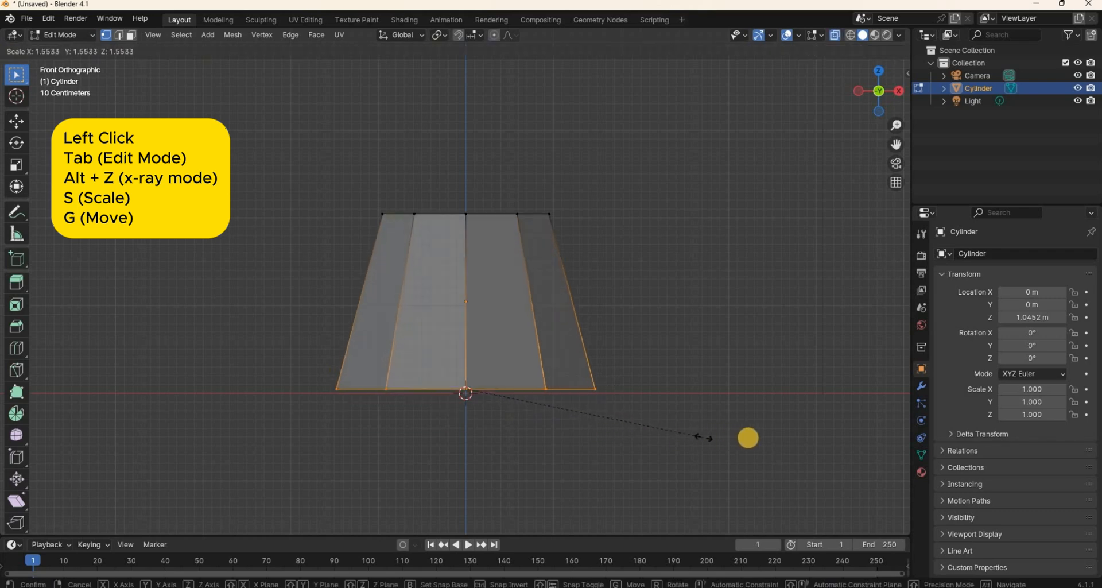
click(743, 438)
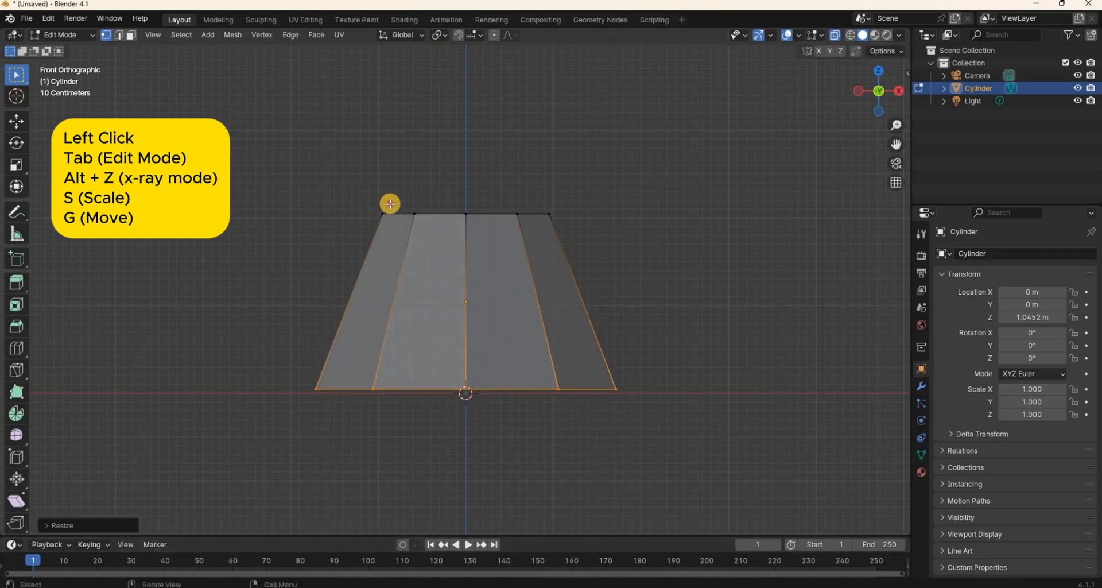
- Scale the cylinder's top ring of vertices slightly inward
drag(390, 204, 659, 244)
key(s)
click(644, 252)
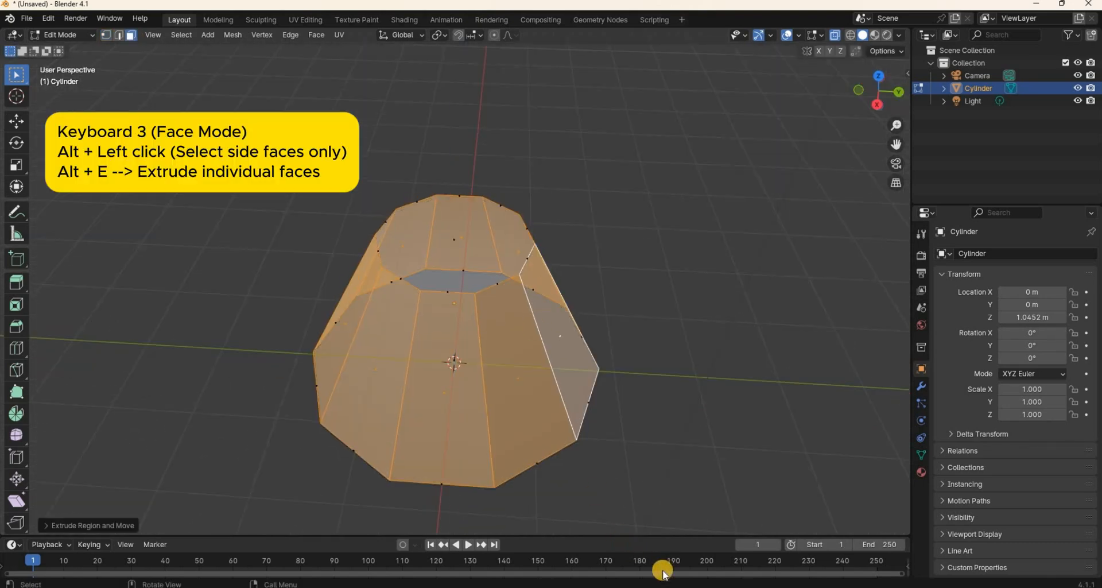
- Extrude the selected side faces outward as individual faces, leaving narrow gaps between them, and return to Object Mode
scroll(498, 389, down, 1)
key(alt+e)
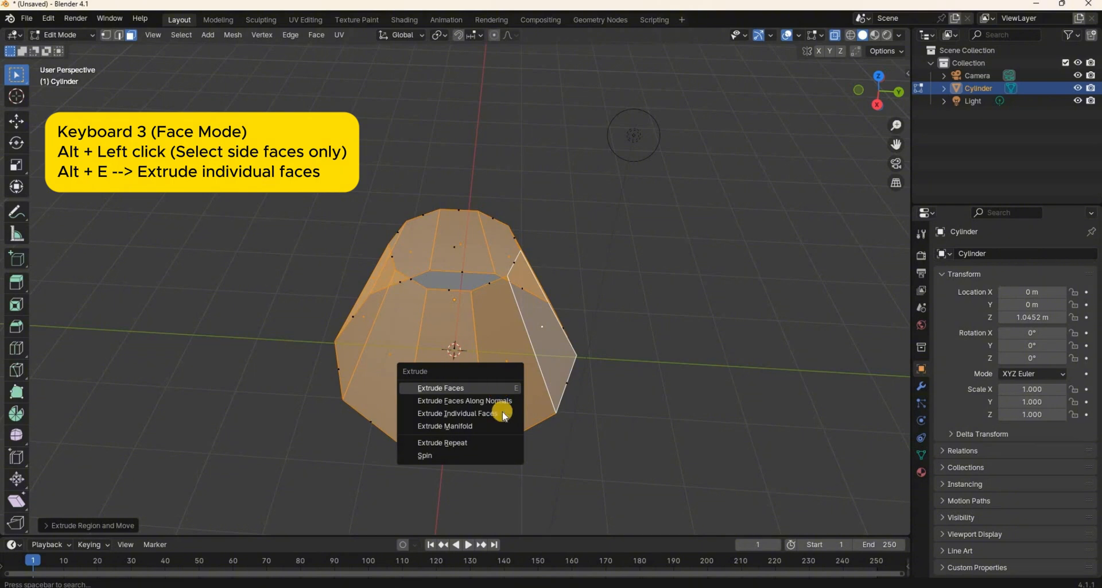
click(502, 412)
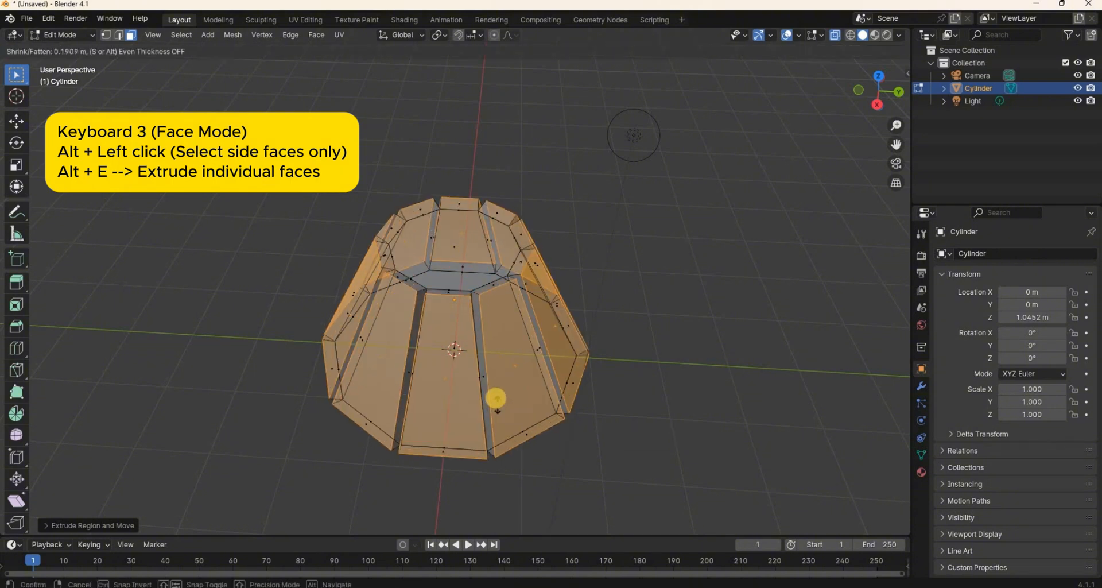
click(573, 398)
middle_drag(574, 399, 613, 250)
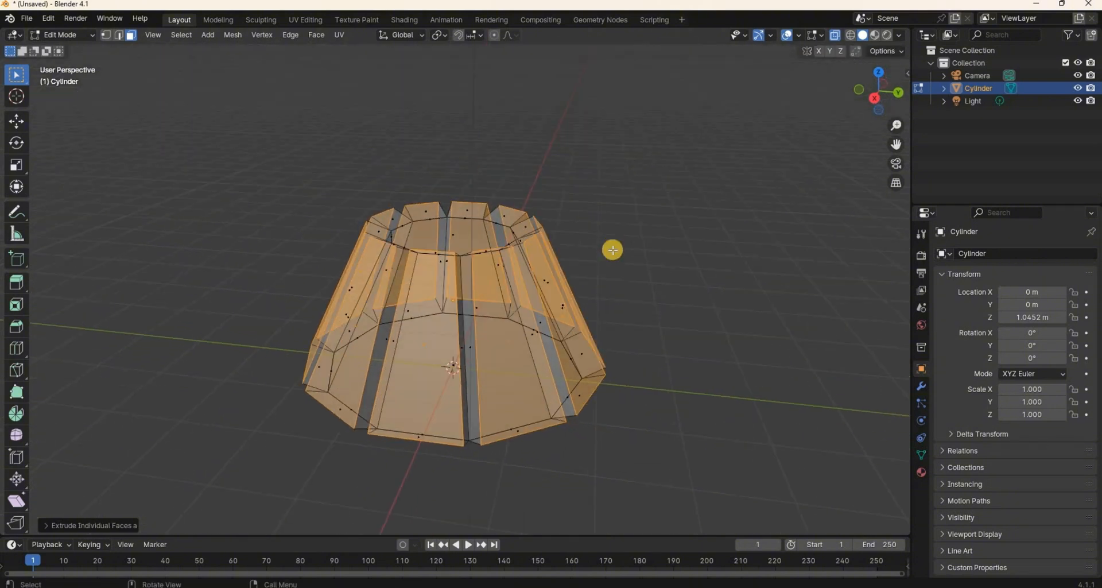
click(610, 257)
key(a)
key(Tab)
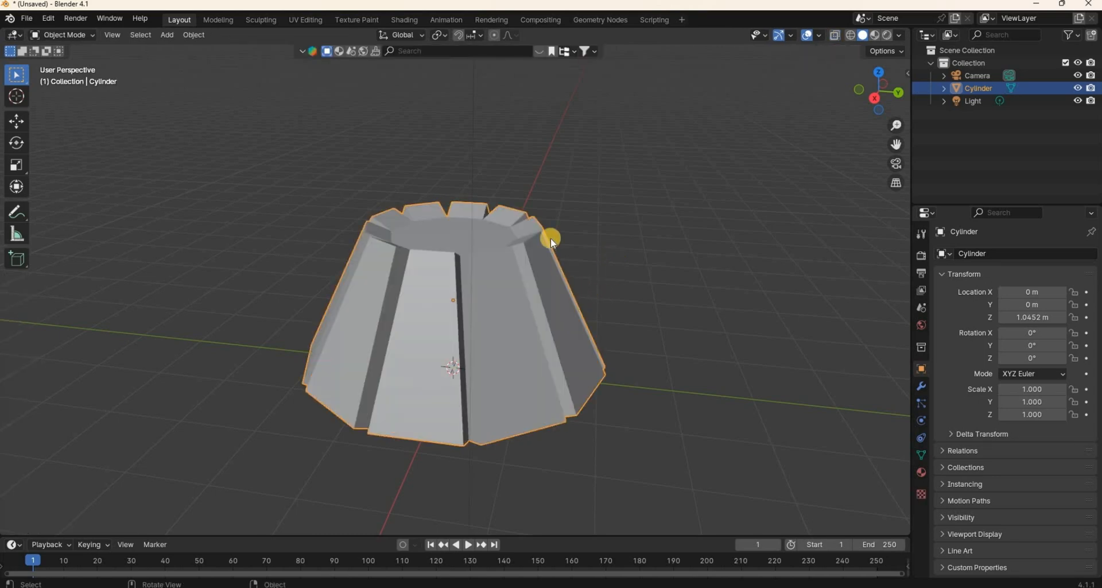
- Add a Subdivision Surface modifier with viewport level 3 to the cylinder and shade it smooth
middle_drag(550, 238, 636, 275)
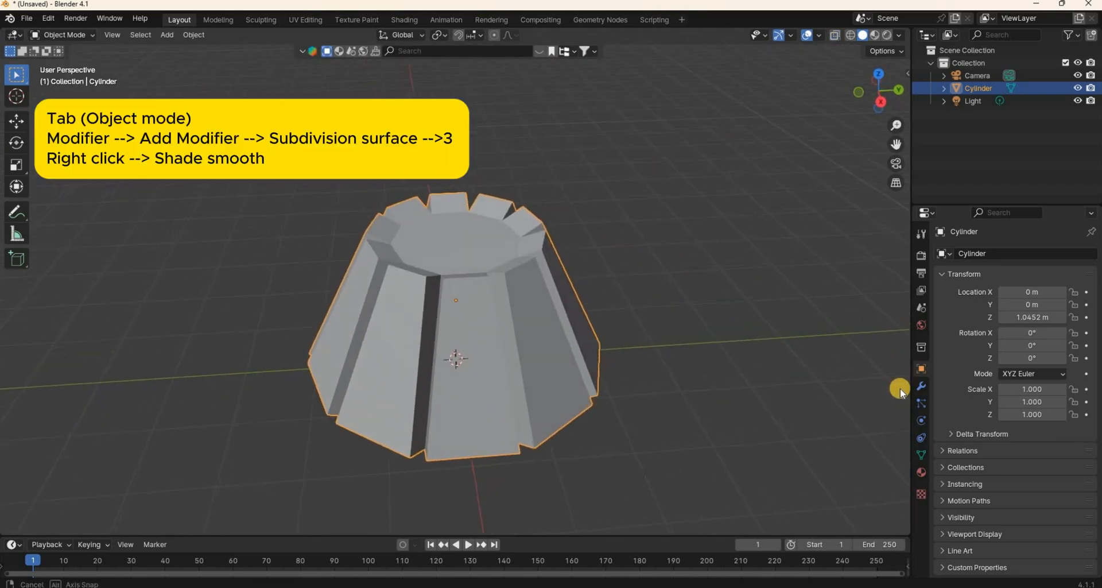
click(921, 386)
click(1008, 254)
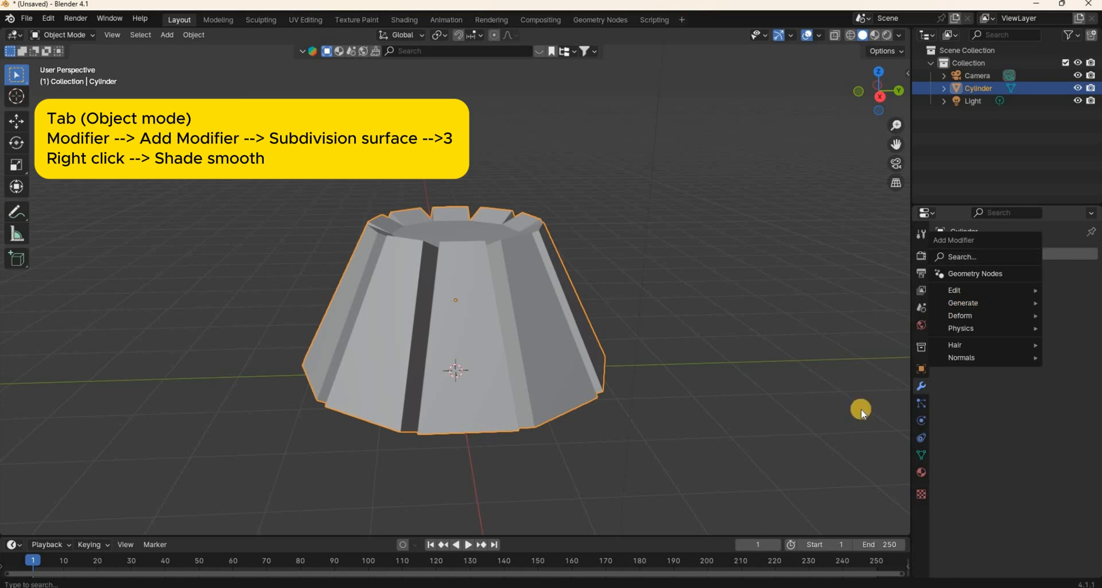
mouse_move(976, 303)
click(854, 467)
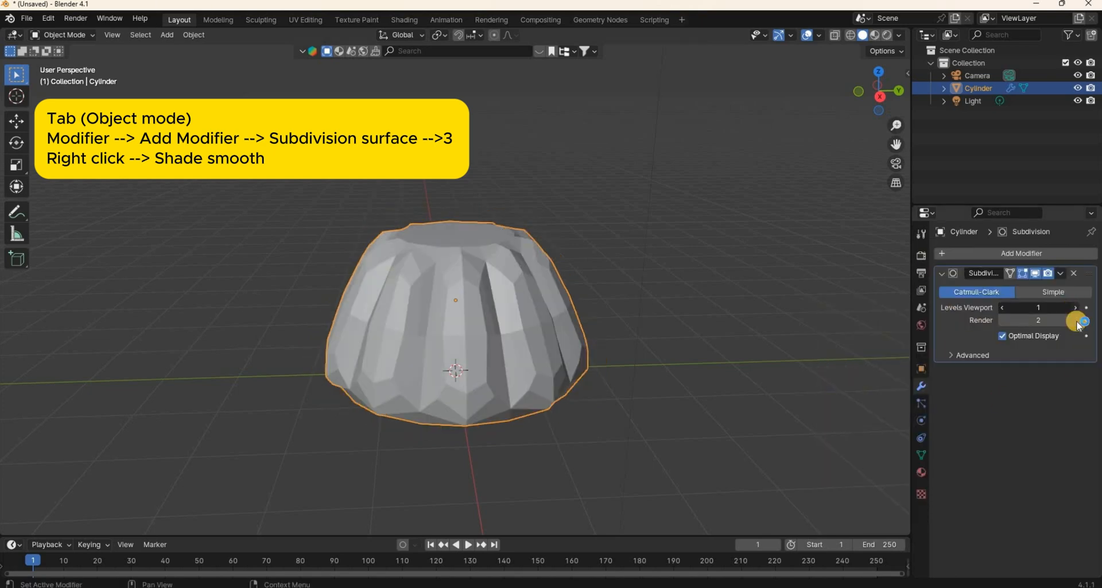
click(1075, 308)
click(1075, 308)
right_click(497, 292)
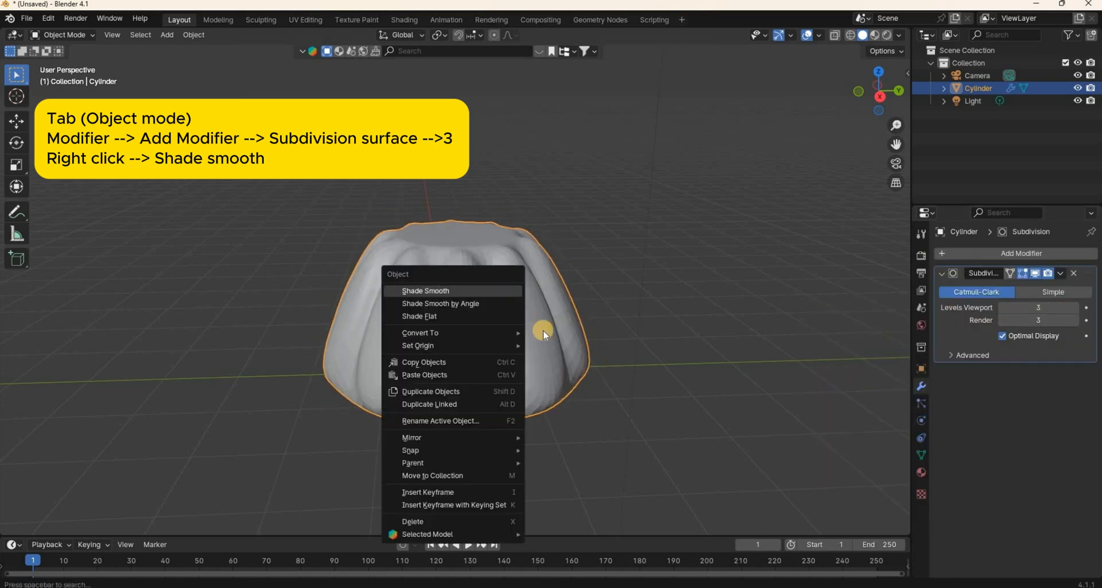
click(495, 290)
- Stretch the cylinder slightly along Z and raise it so its base rests near the ground line
key(KP_1)
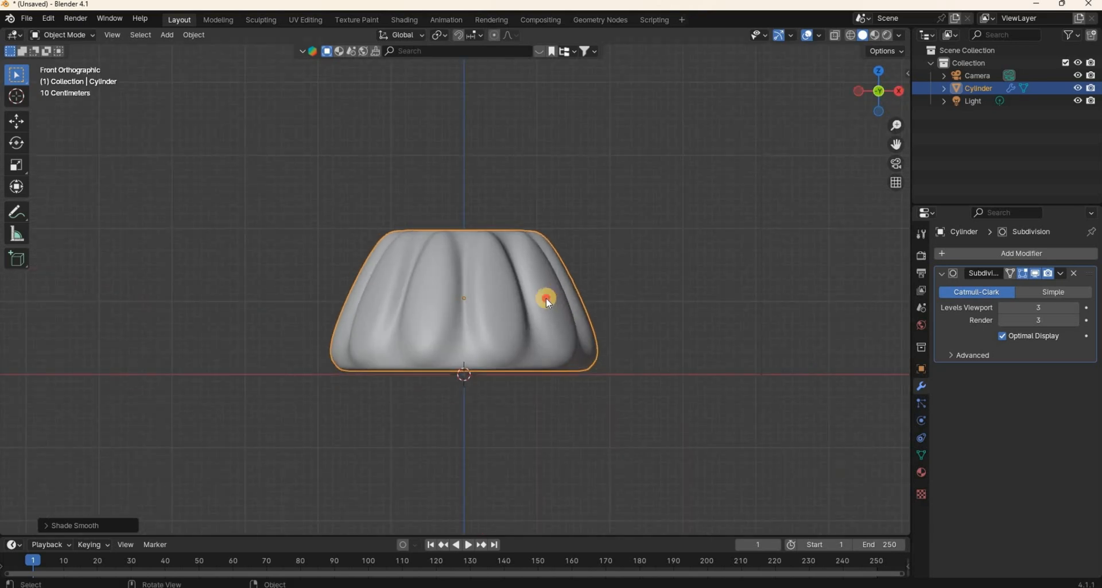
key(s)
key(z)
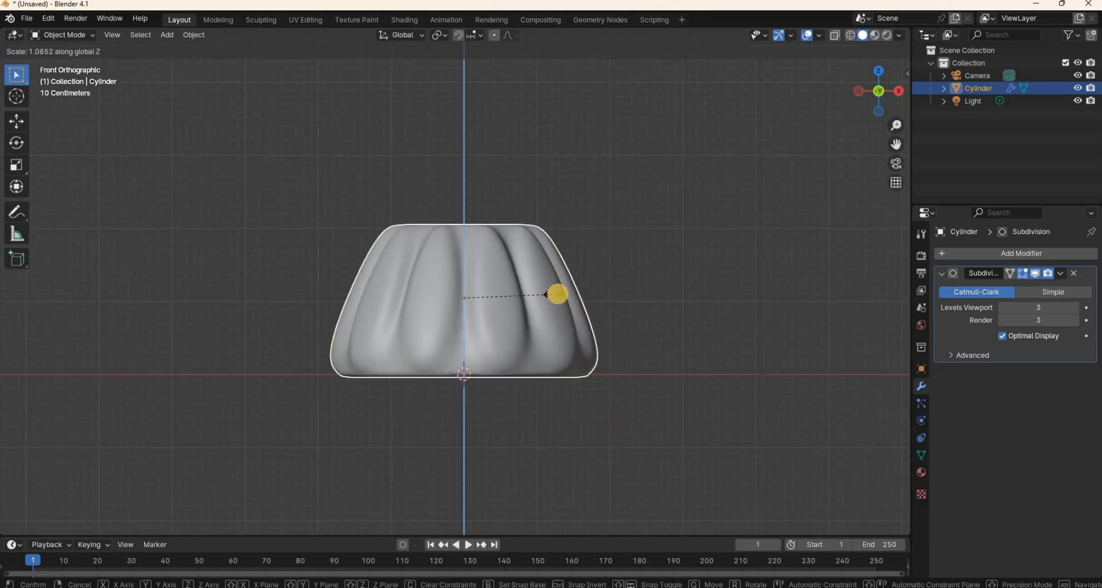
click(584, 285)
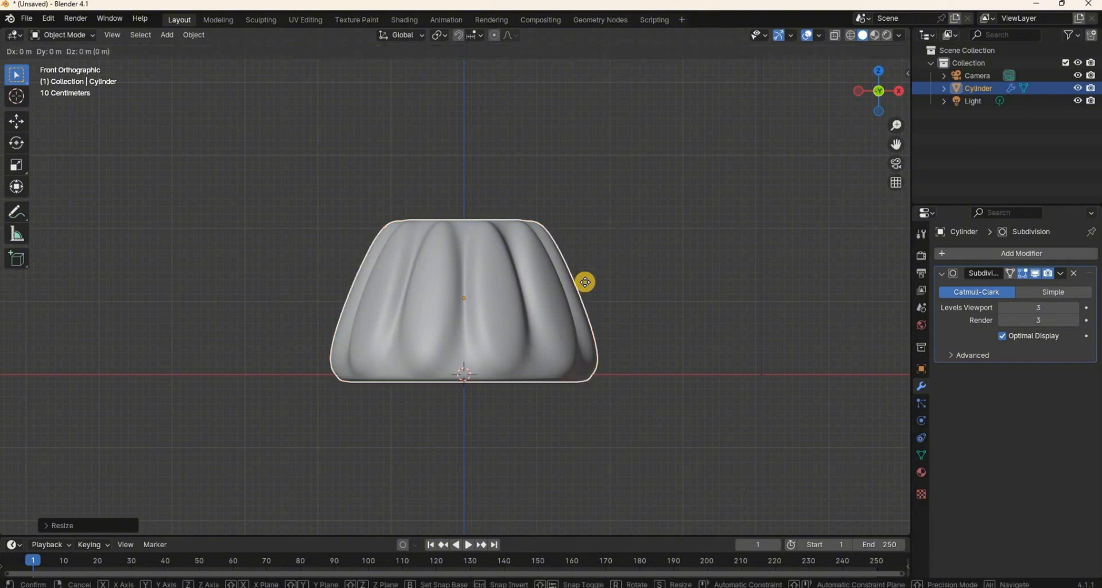
key(g)
key(z)
click(567, 288)
- Add three horizontal loop cuts around the body, near the top, around the middle and near the base
key(Tab)
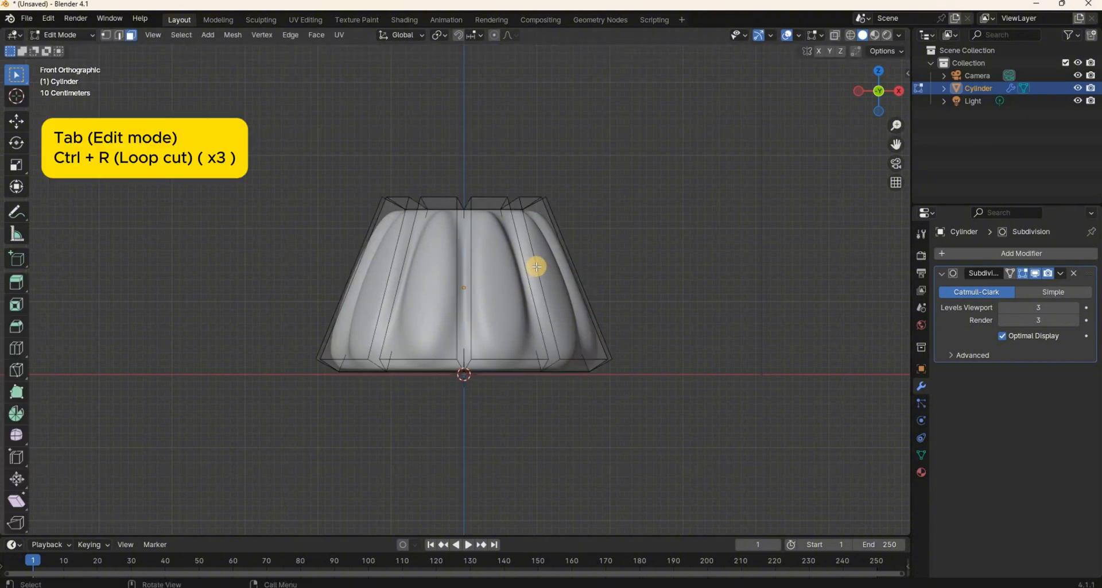
key(ctrl+r)
click(522, 275)
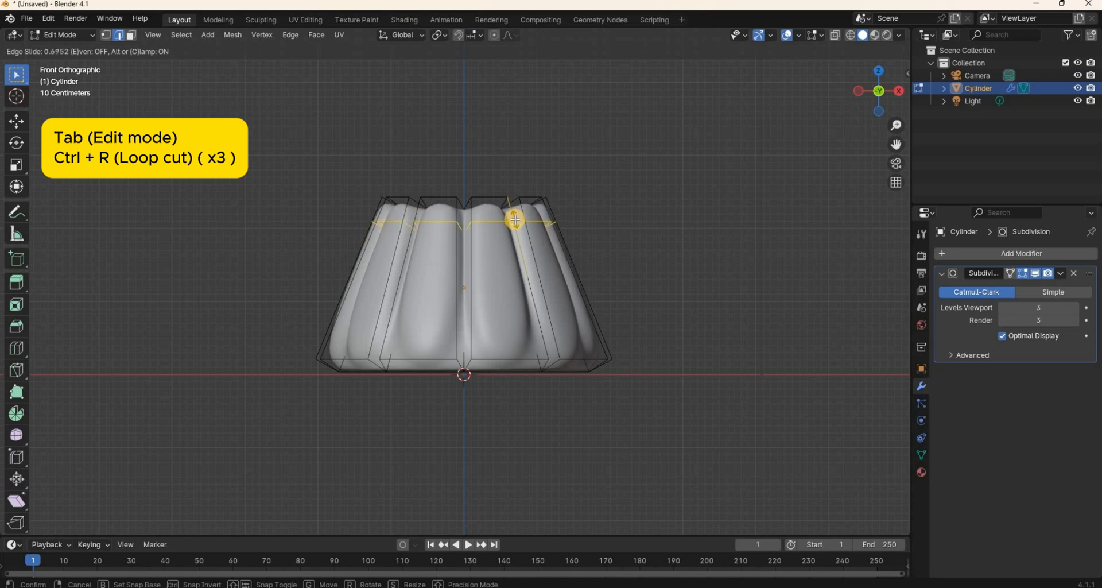
click(515, 219)
key(ctrl+r)
click(518, 266)
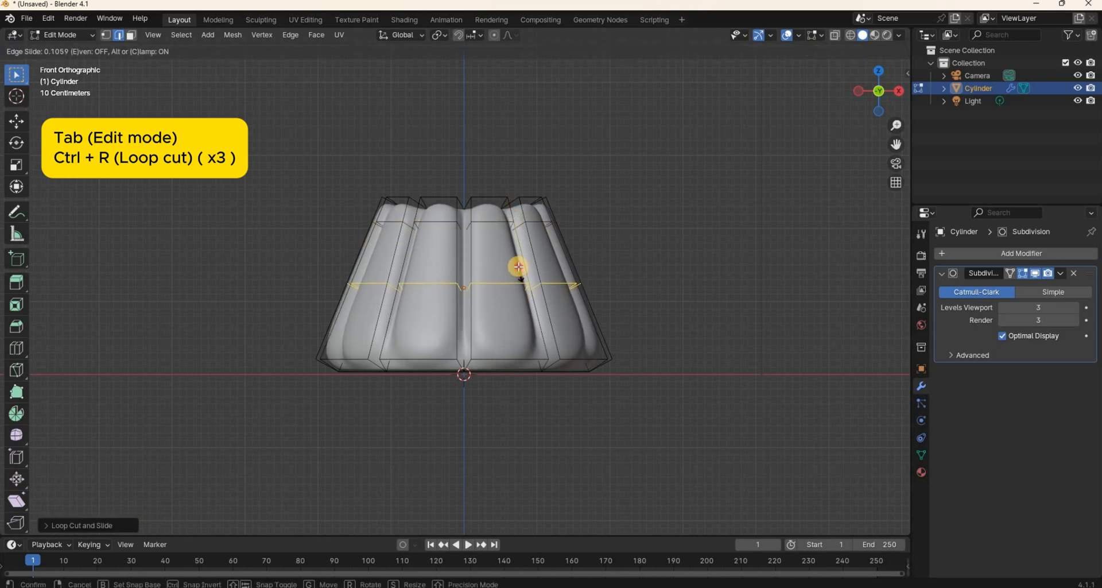
click(519, 294)
key(ctrl+r)
click(516, 307)
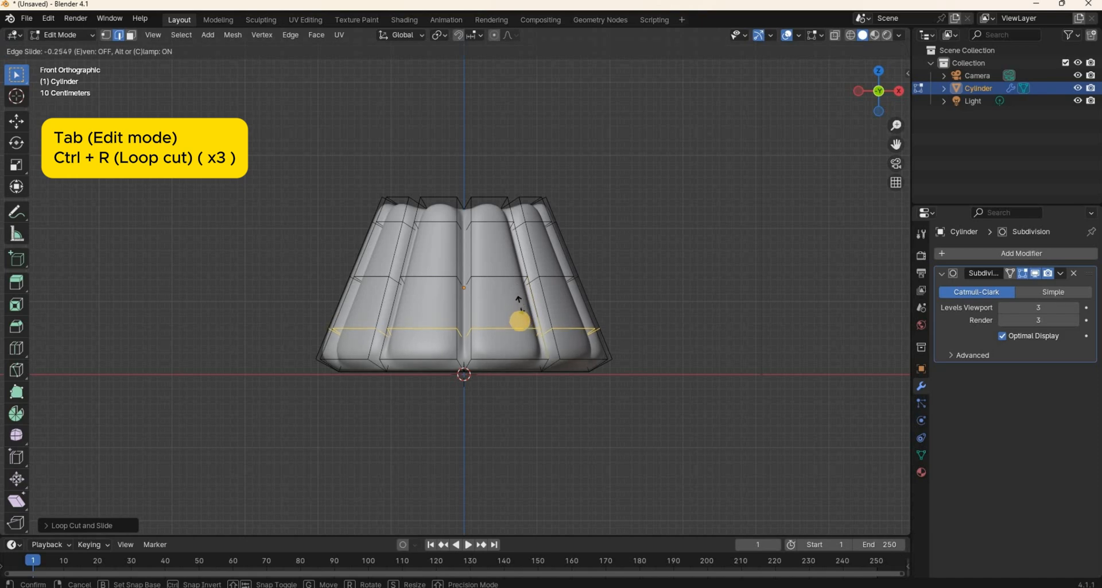
click(520, 321)
- Turn on proportional editing and scale the body's top faces inward
scroll(600, 255, up, 1)
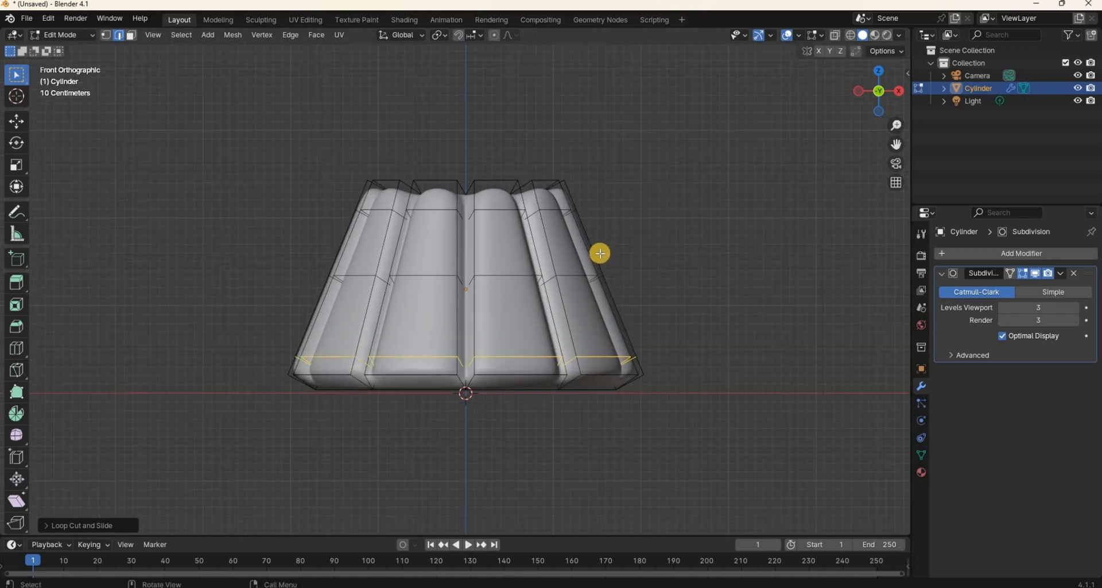
key(3)
drag(328, 142, 631, 188)
click(494, 35)
key(s)
scroll(483, 167, up, 4)
click(482, 168)
- Scale the body's middle edge loop outward and adjust the upper loop with proportional editing to round the silhouette
key(2)
key(alt+z)
drag(327, 265, 644, 295)
key(s)
scroll(660, 296, down, 4)
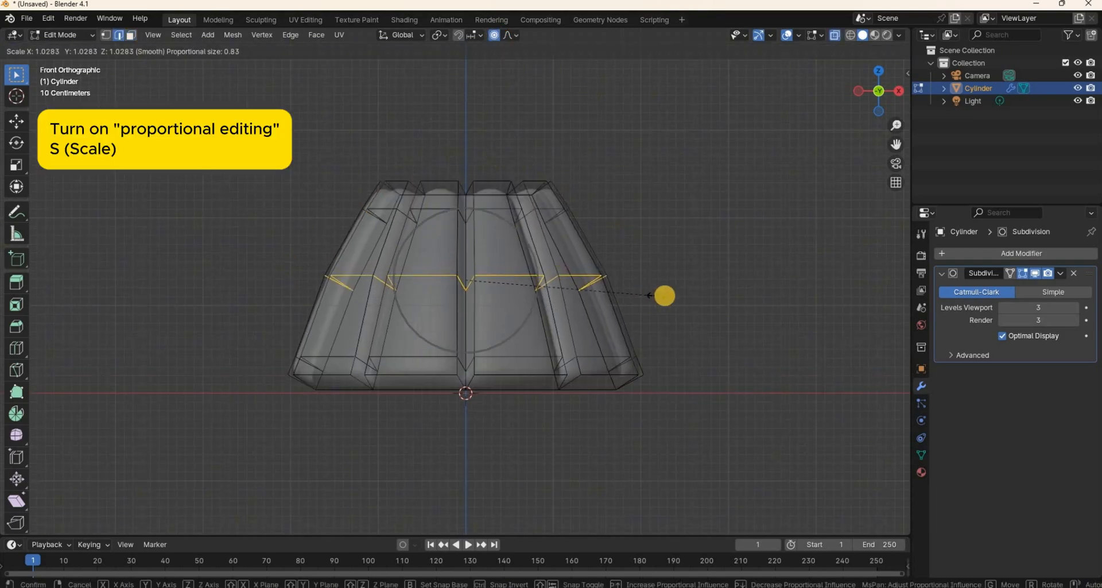
click(688, 299)
drag(333, 205, 613, 232)
key(s)
middle_drag(615, 233, 578, 234)
- Inset the body's top face to form a smaller face at its centre
click(518, 261)
key(alt+z)
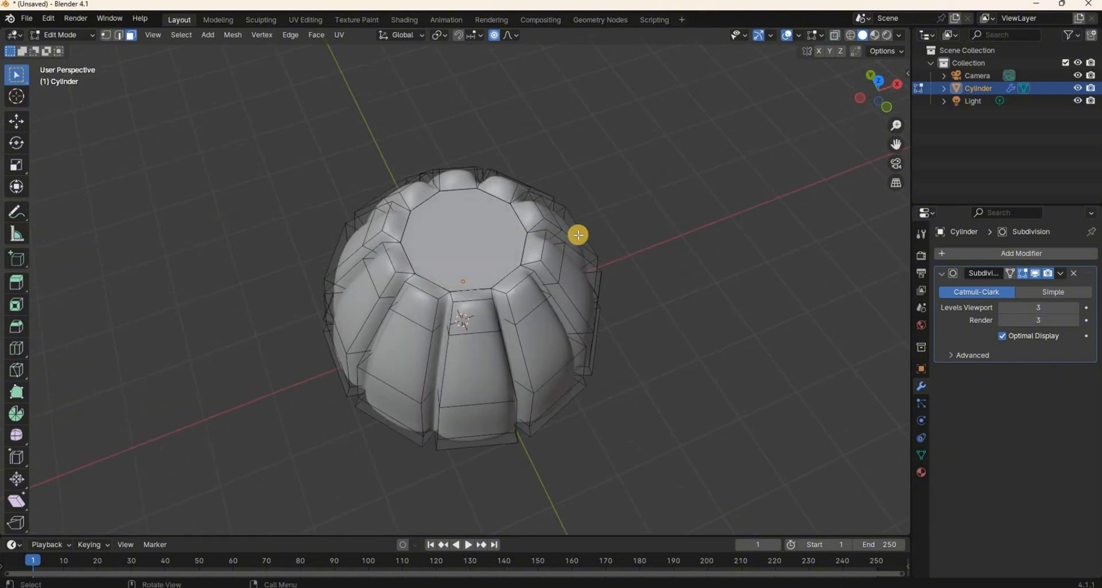
key(i)
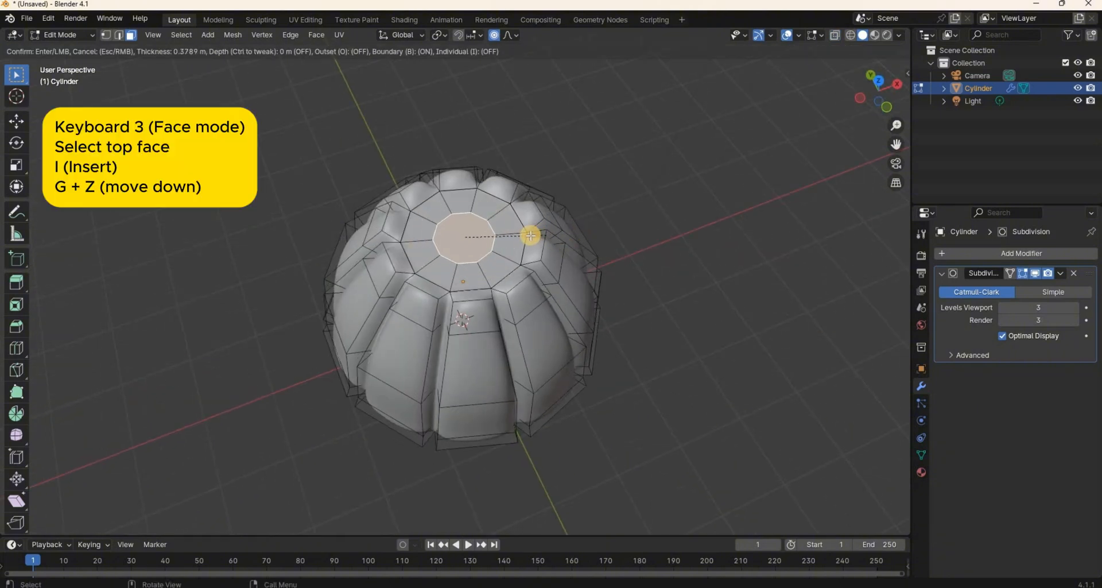
click(541, 236)
- Lower the inset top face along Z with proportional editing to form a hollow, and return to Object Mode
key(g)
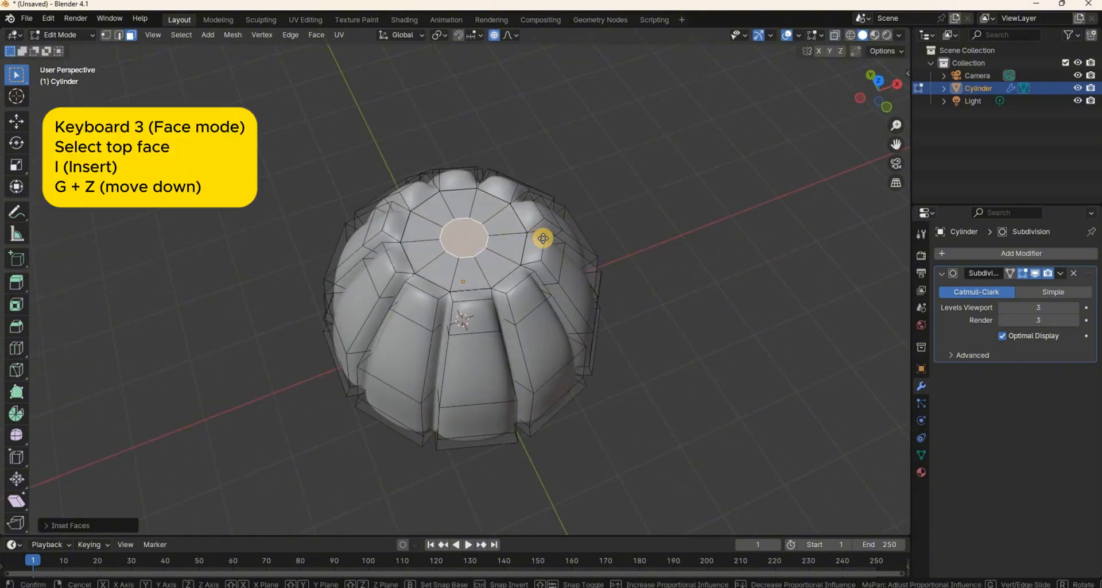
key(z)
scroll(543, 239, up, 6)
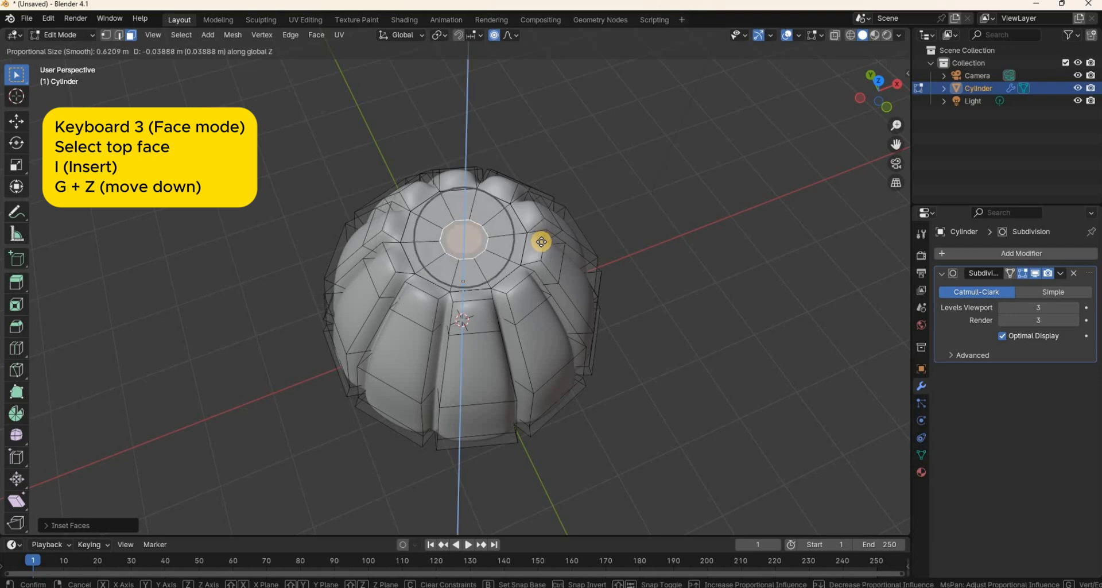
click(646, 343)
middle_drag(641, 316, 575, 391)
key(KP_1)
key(Tab)
- Add a NURBS path from the top view and move it about 5.5 m along X, clear of the body
key(KP_7)
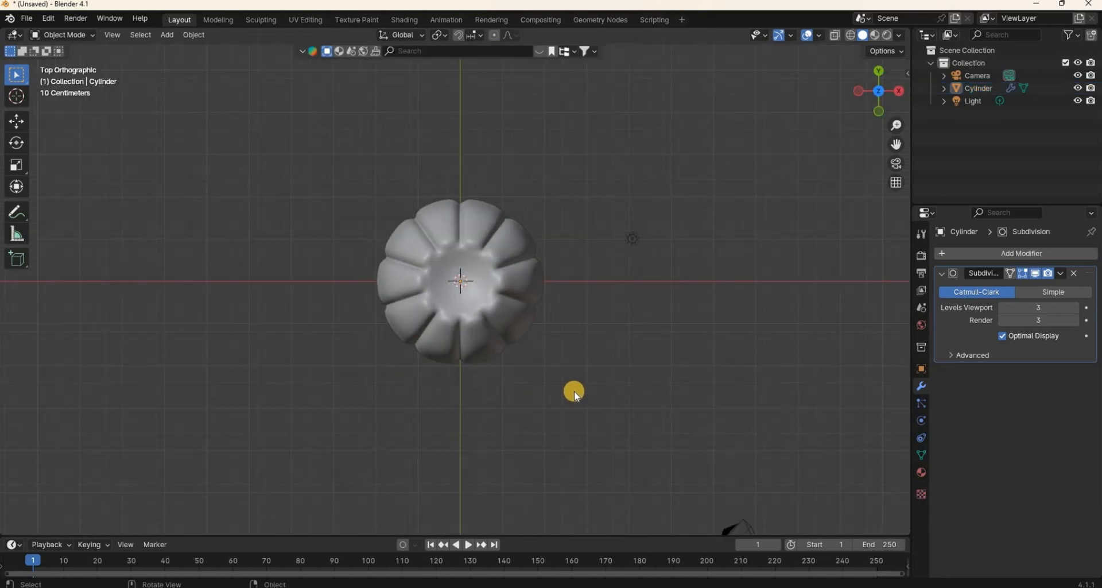
key(shift+a)
mouse_move(580, 357)
click(626, 412)
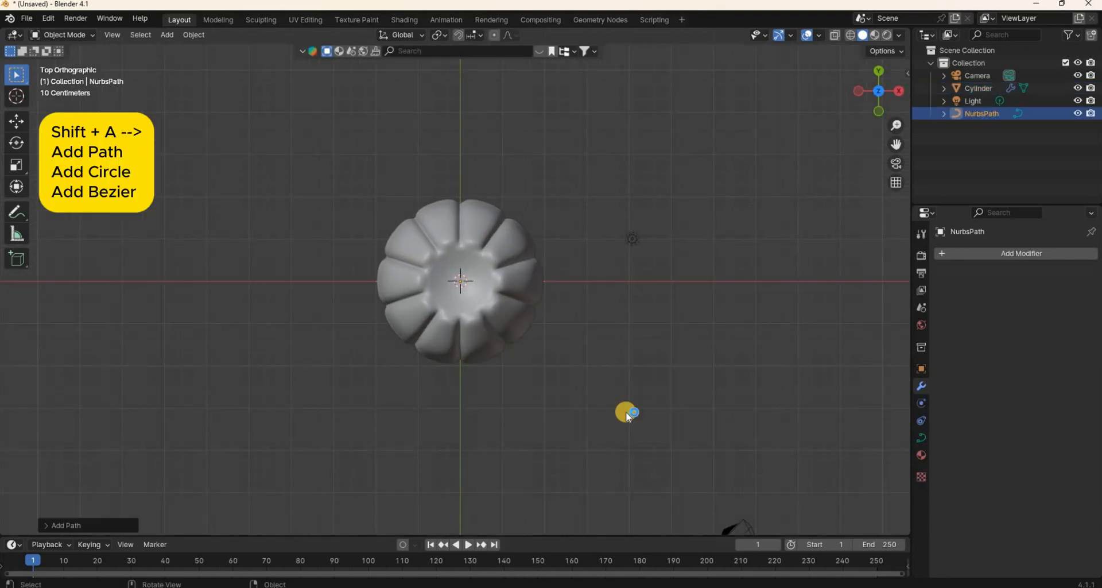
key(g)
key(x)
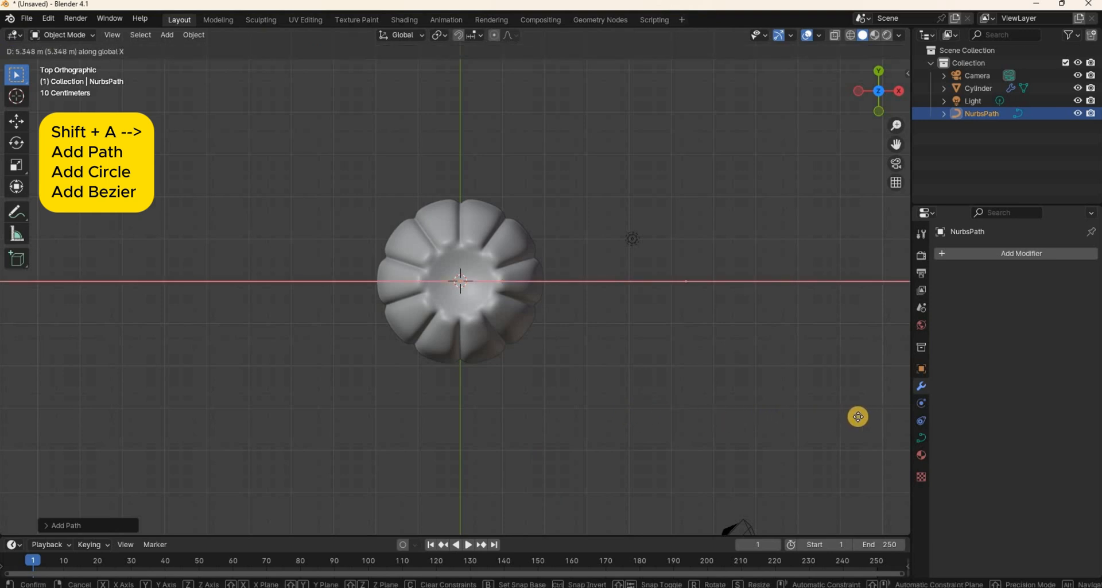
click(861, 432)
- Add a Bézier curve and move it along X so that it overlaps the far half of the path
key(shift+a)
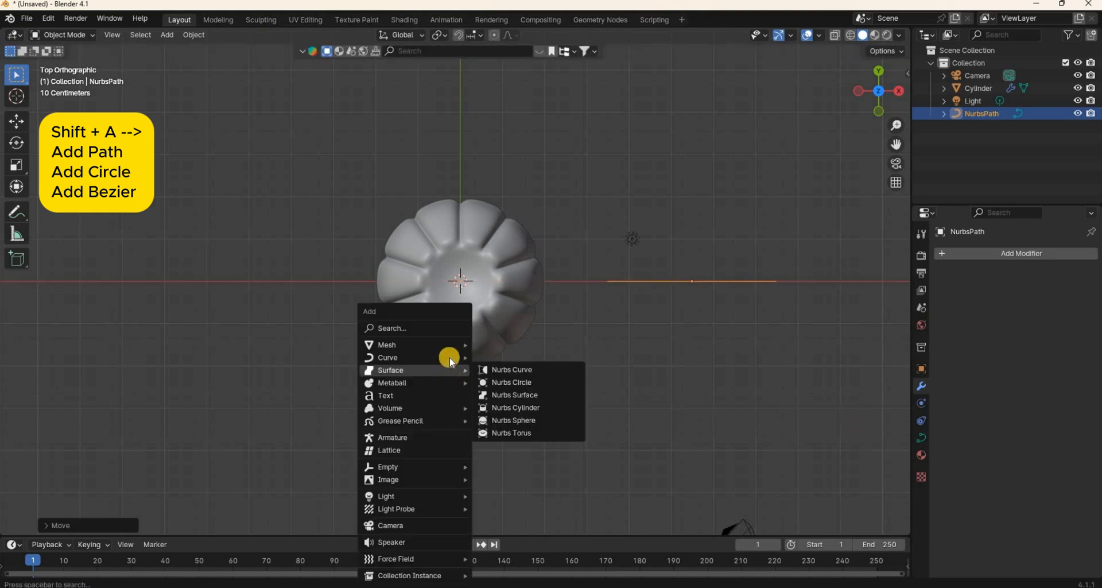
click(494, 356)
key(g)
key(x)
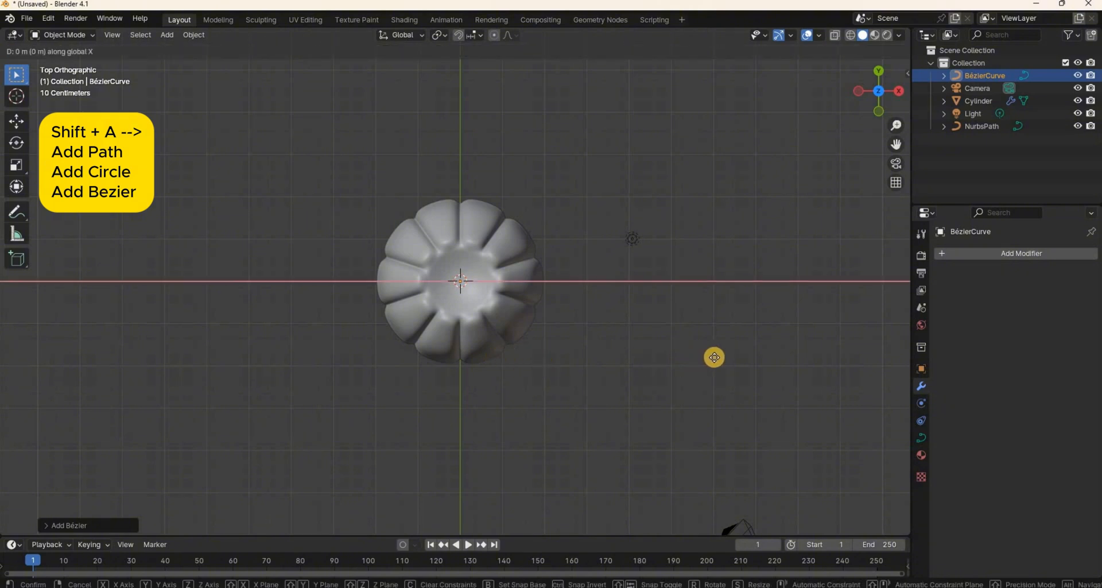
click(769, 361)
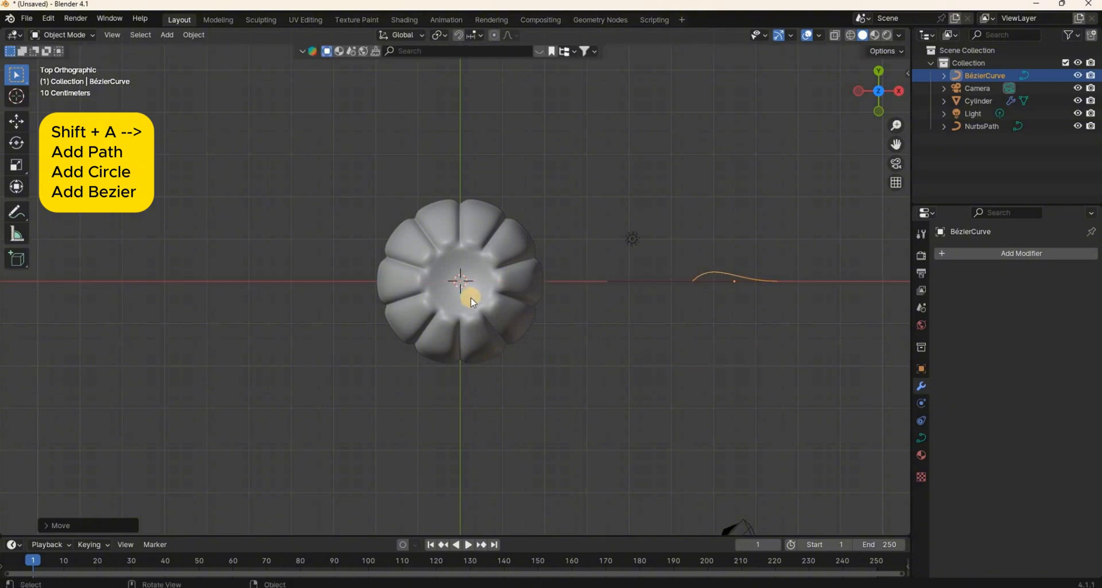
- Add a Bézier circle and move it along X past the far end of the Bézier curve
key(shift+a)
mouse_move(470, 297)
click(576, 312)
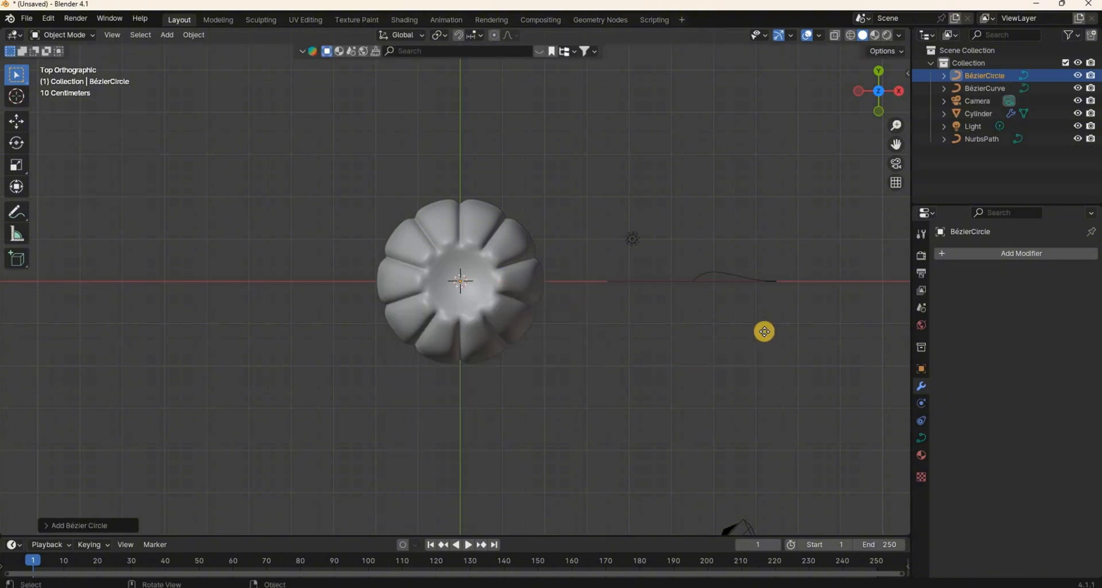
key(g)
key(x)
click(2, 402)
- In Edit Mode from the top view, turn the Bézier curve's handles vertical at the end nearest the circle
middle_drag(493, 437, 574, 339)
scroll(653, 418, up, 4)
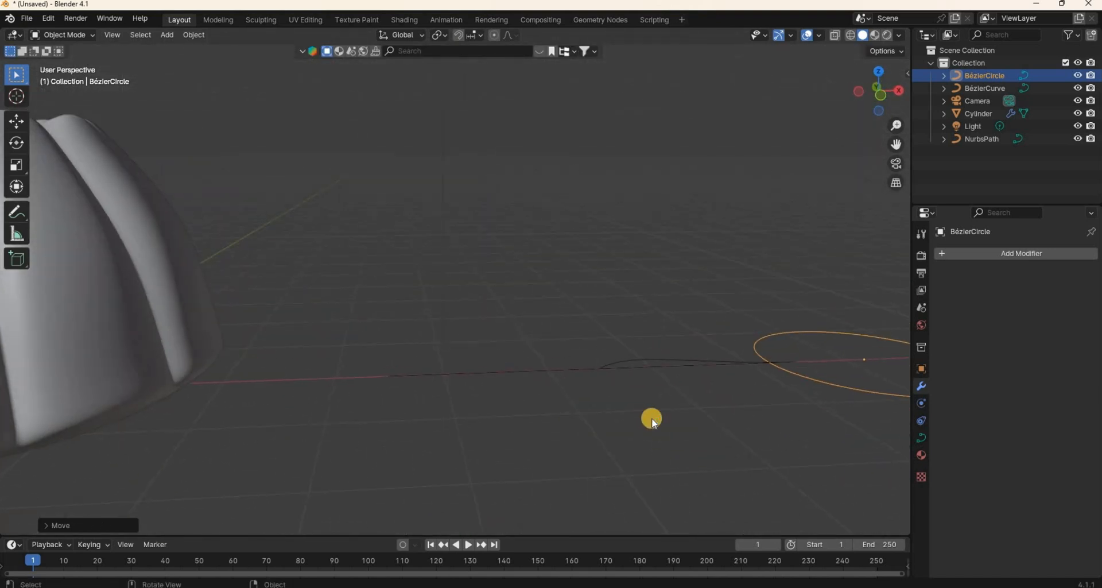
shift+middle_drag(652, 418, 398, 365)
click(371, 307)
click(390, 302)
key(KP_7)
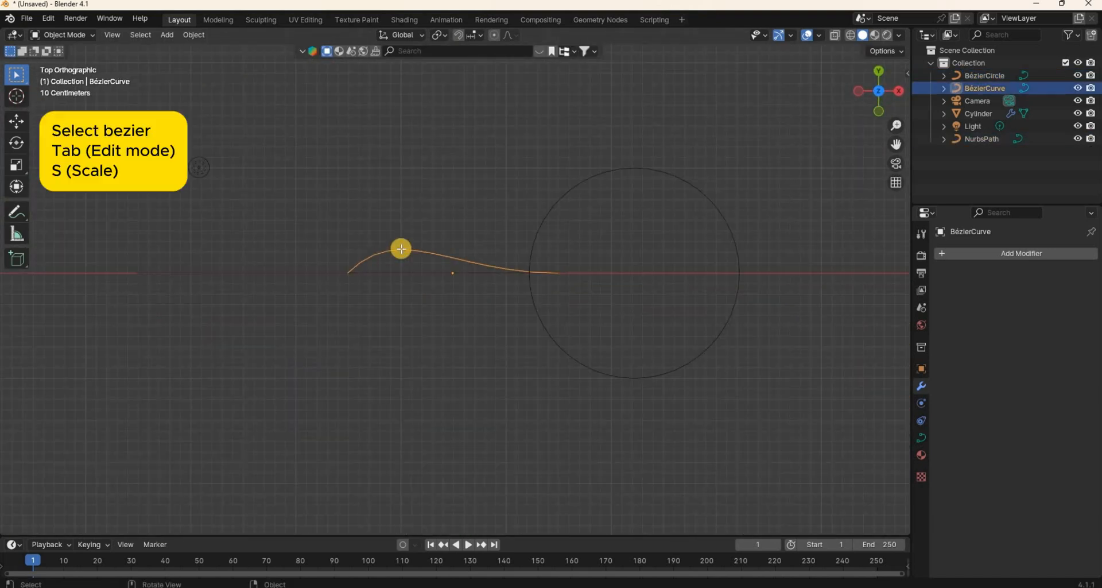
key(Tab)
key(g)
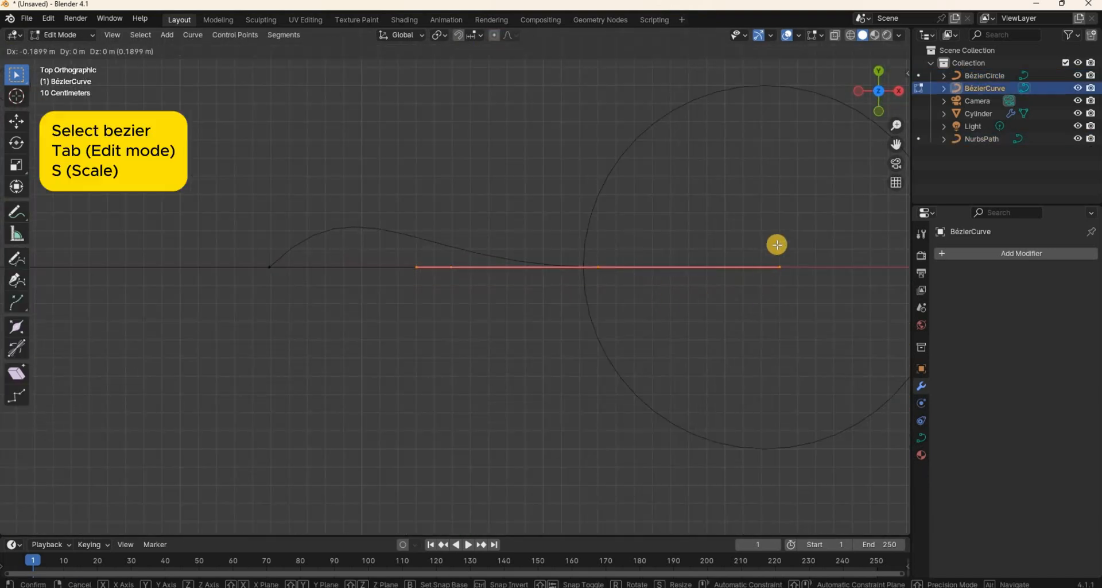
right_click(815, 273)
click(832, 289)
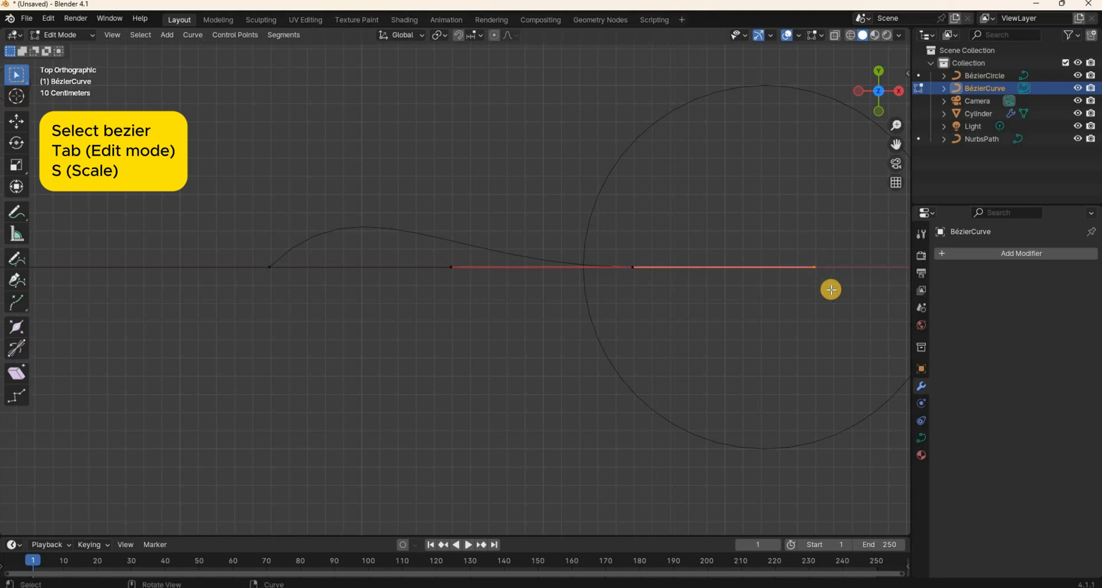
key(g)
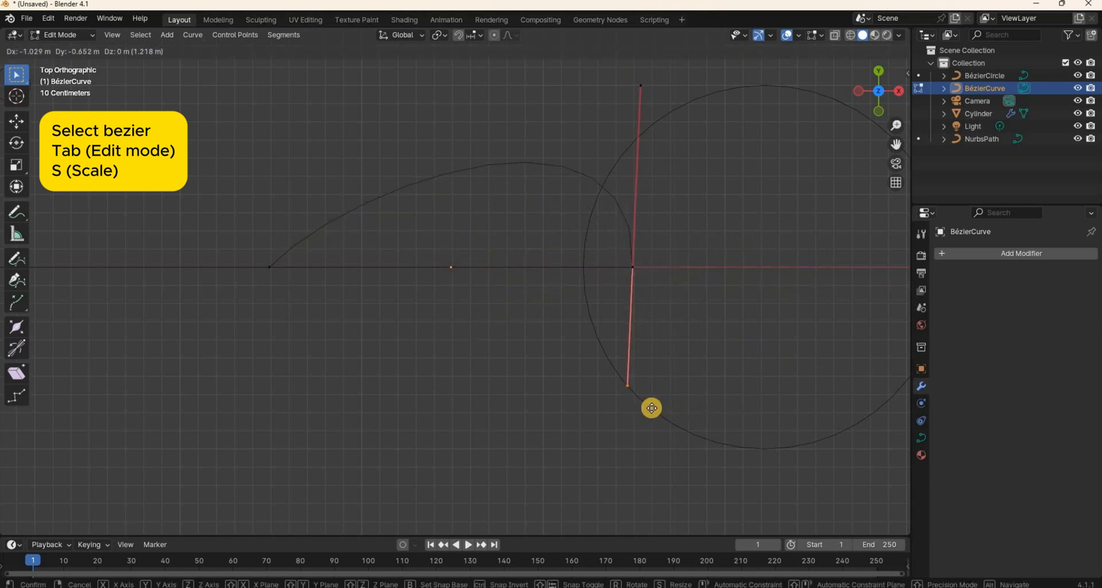
click(649, 408)
- Shorten that end's handles by scaling and swing the handles at the curve's opposite end to vertical, forming a flat arch
key(s)
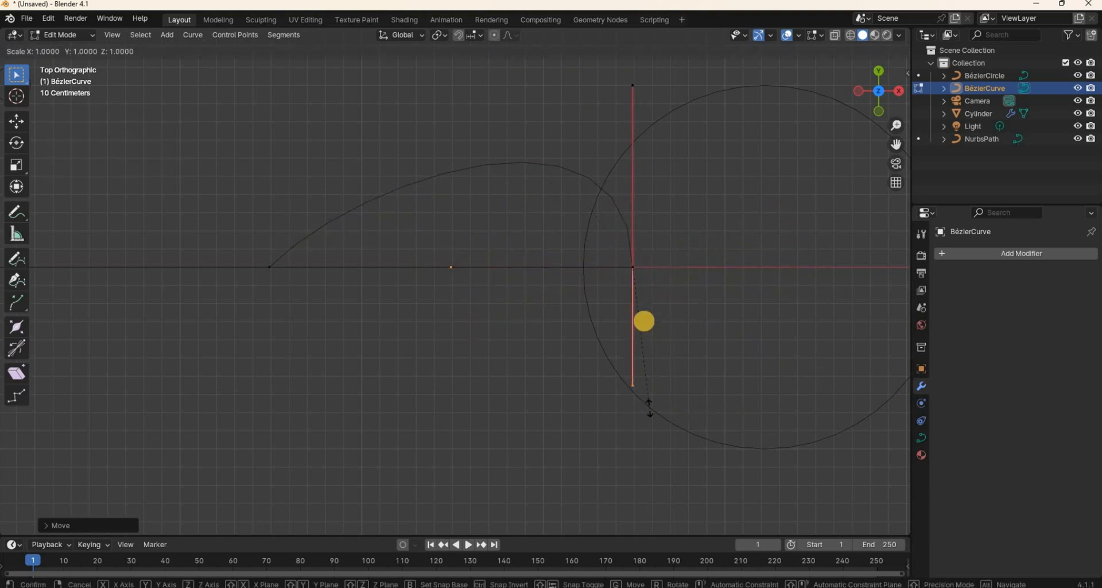
click(655, 261)
key(g)
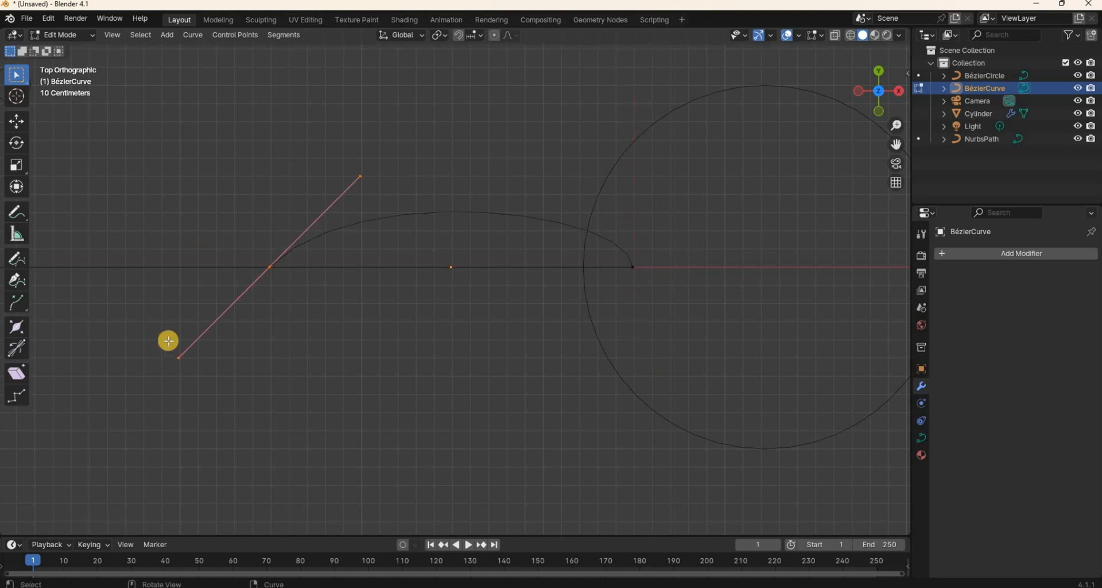
click(289, 409)
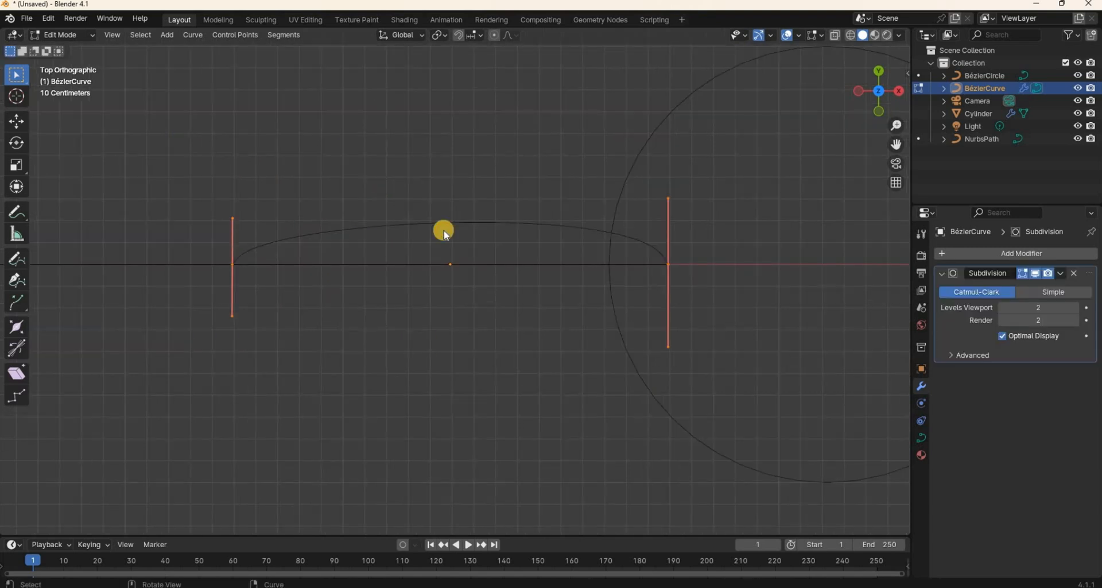
- Subdivide the whole Bézier curve with 2 cuts and return to Object Mode
right_click(445, 234)
click(446, 232)
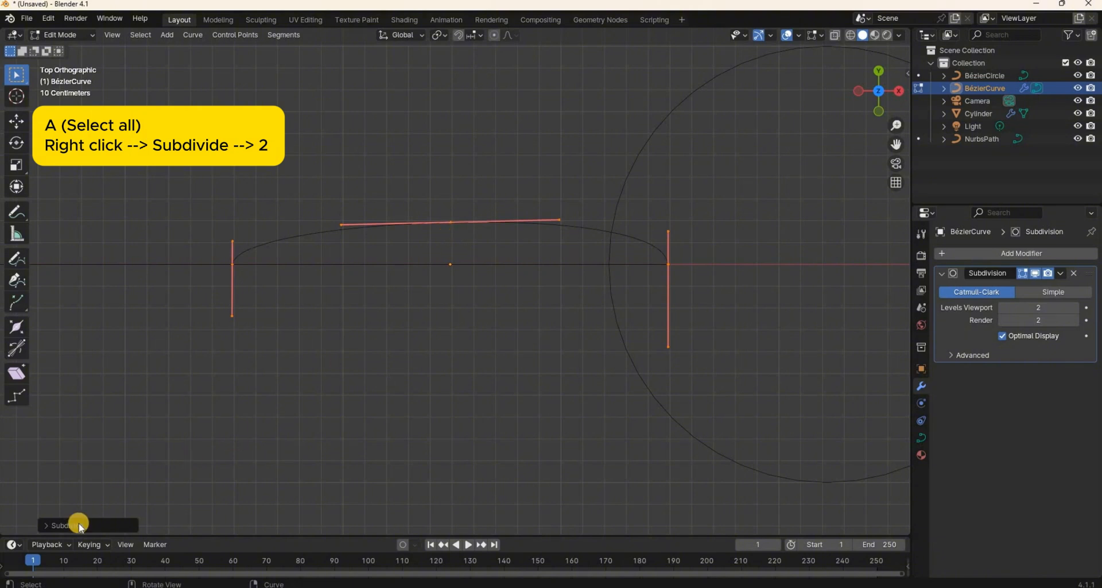
click(209, 521)
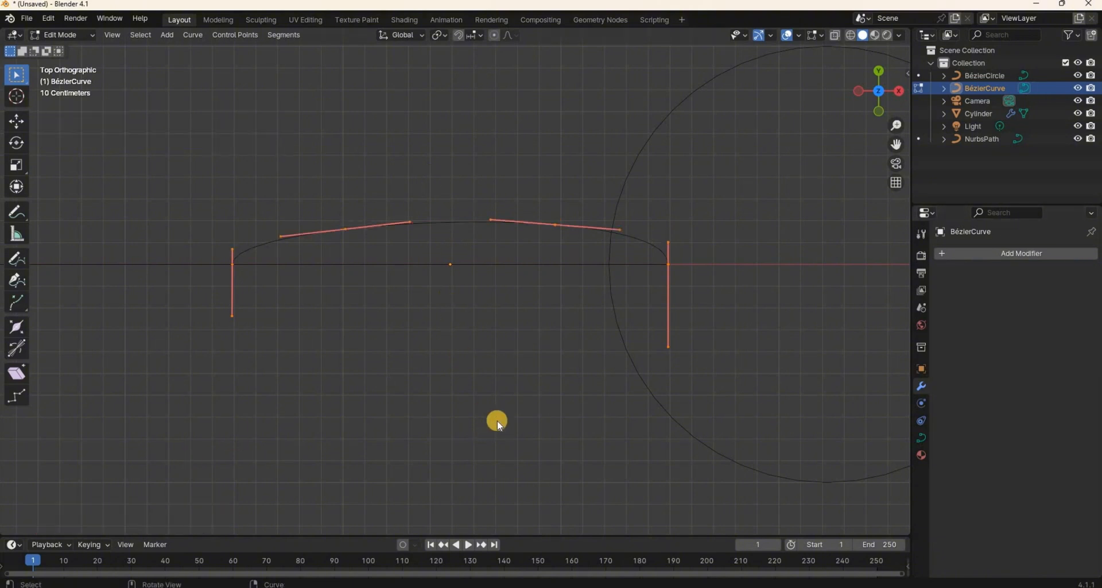
key(Tab)
- Subdivide all segments of the Bézier circle with 3 cuts in Edit Mode
middle_drag(497, 421, 633, 211)
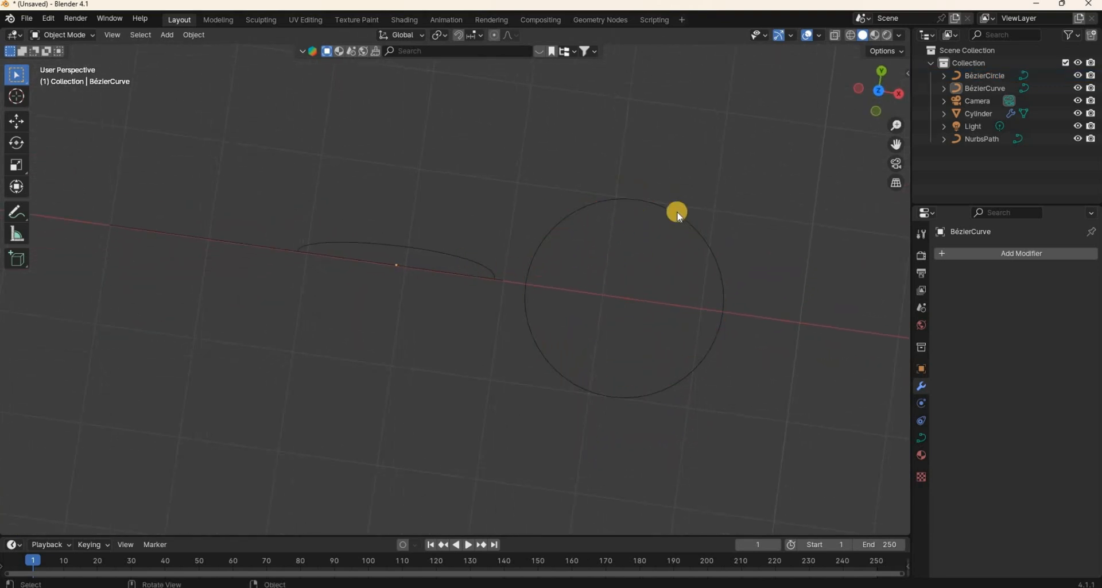
click(679, 214)
click(681, 215)
key(Tab)
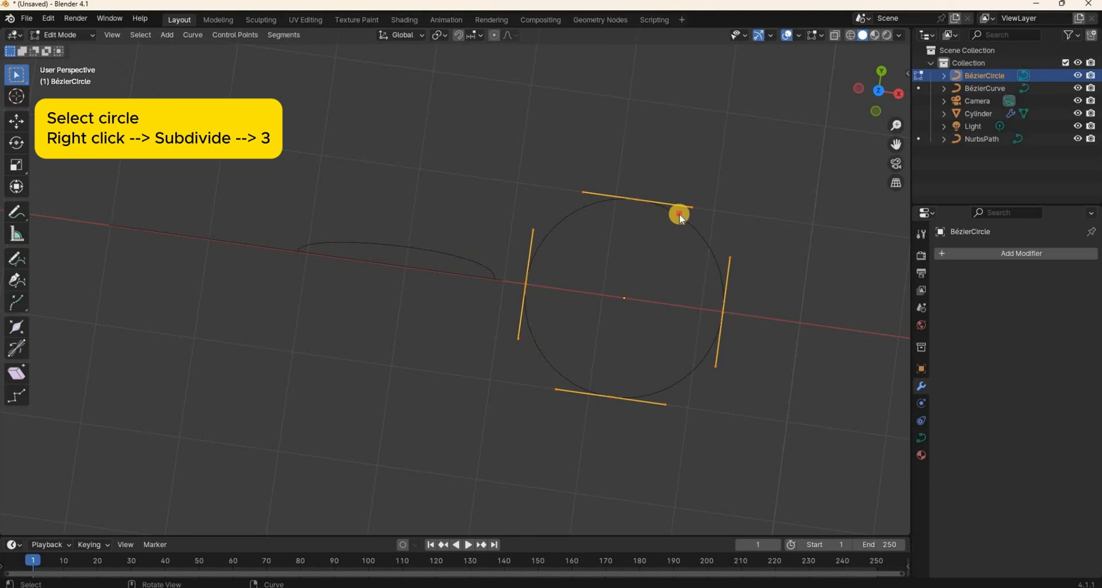
right_click(680, 214)
click(680, 214)
click(205, 521)
click(205, 522)
- Select every other control point of the circle and scale them inward to about 0.71, forming an eight-lobed outline
click(469, 405)
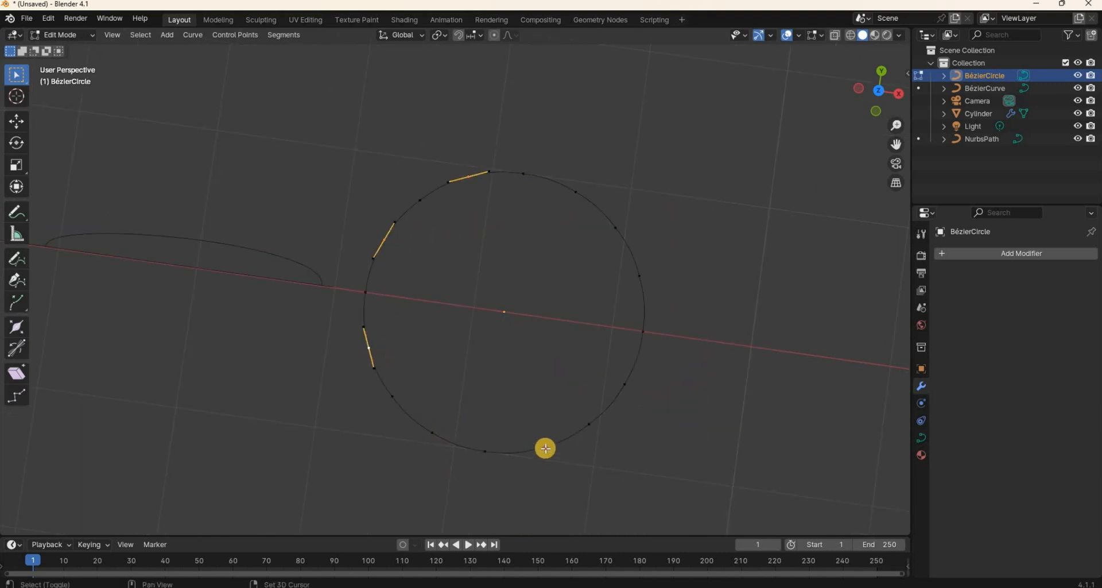
shift+click(629, 390)
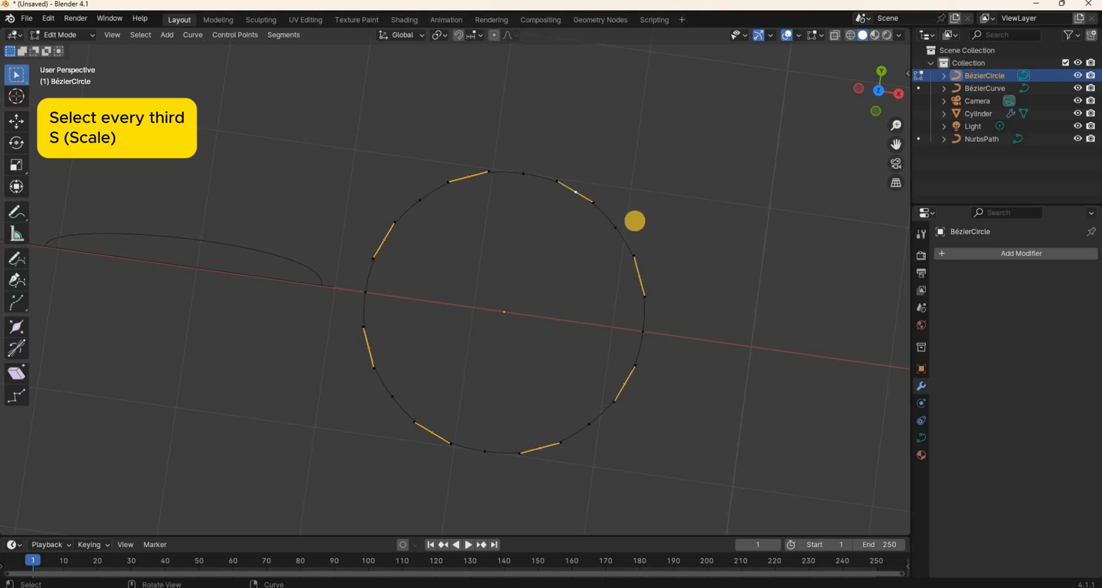
key(s)
click(619, 246)
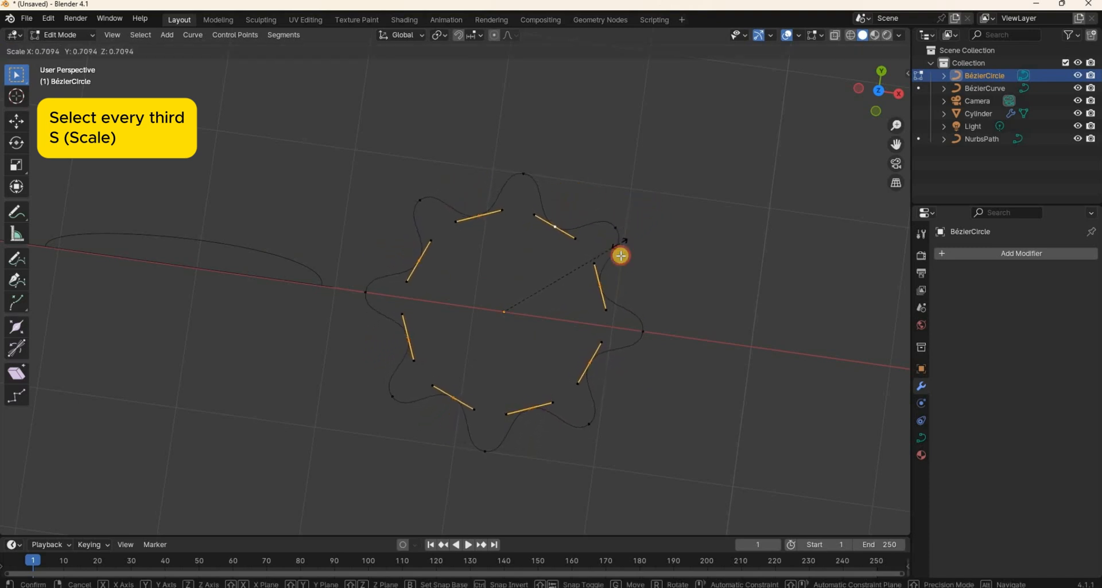
click(621, 410)
- Move the NURBS path about -0.74 m along X and assign the Bézier curve as its taper object
middle_drag(303, 411, 261, 342)
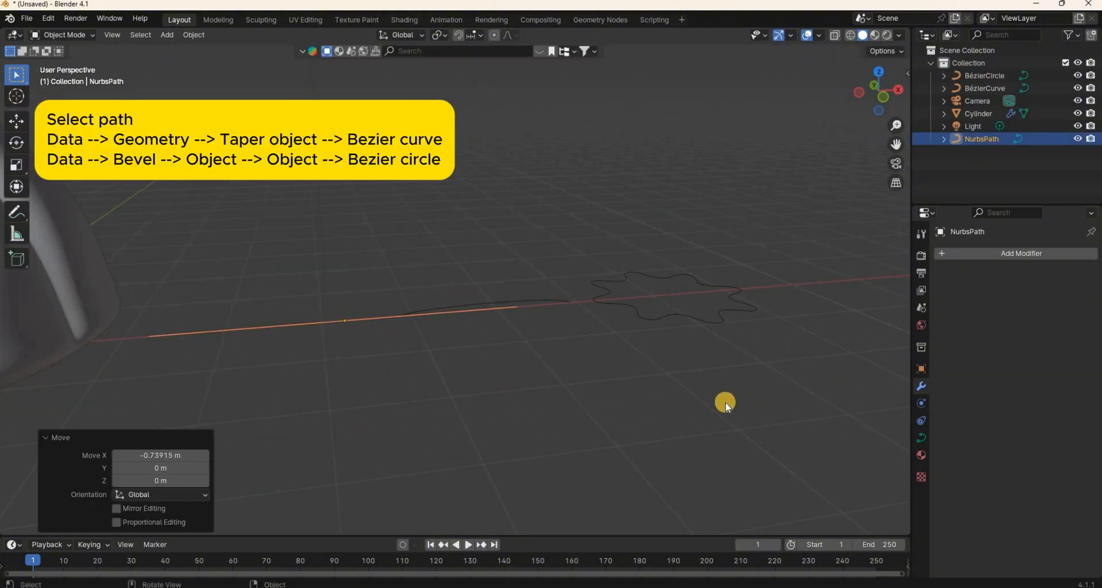
click(922, 437)
scroll(966, 448, down, 1)
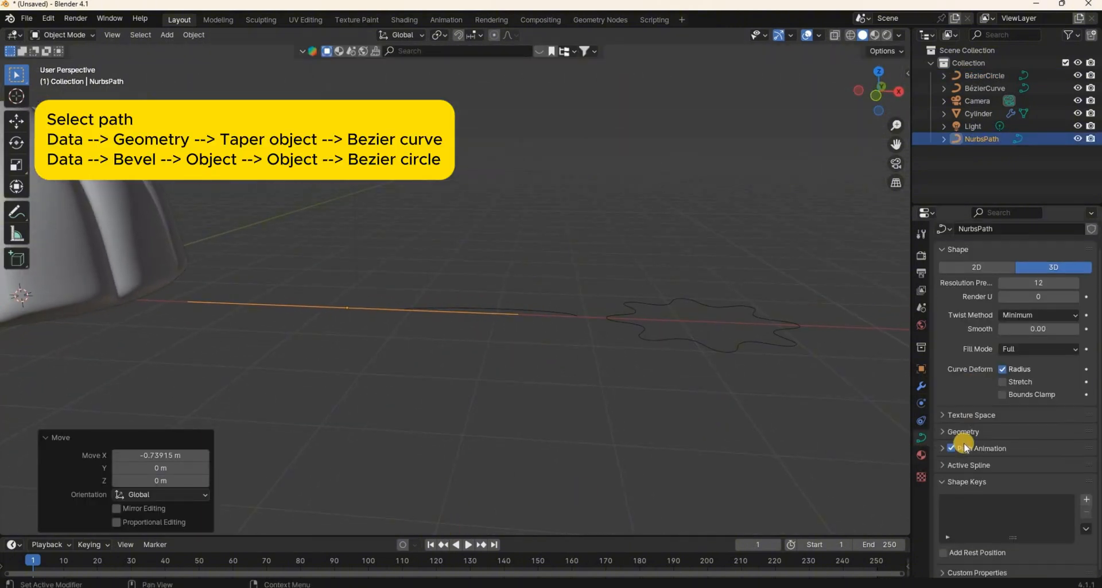
click(941, 413)
scroll(942, 427, down, 5)
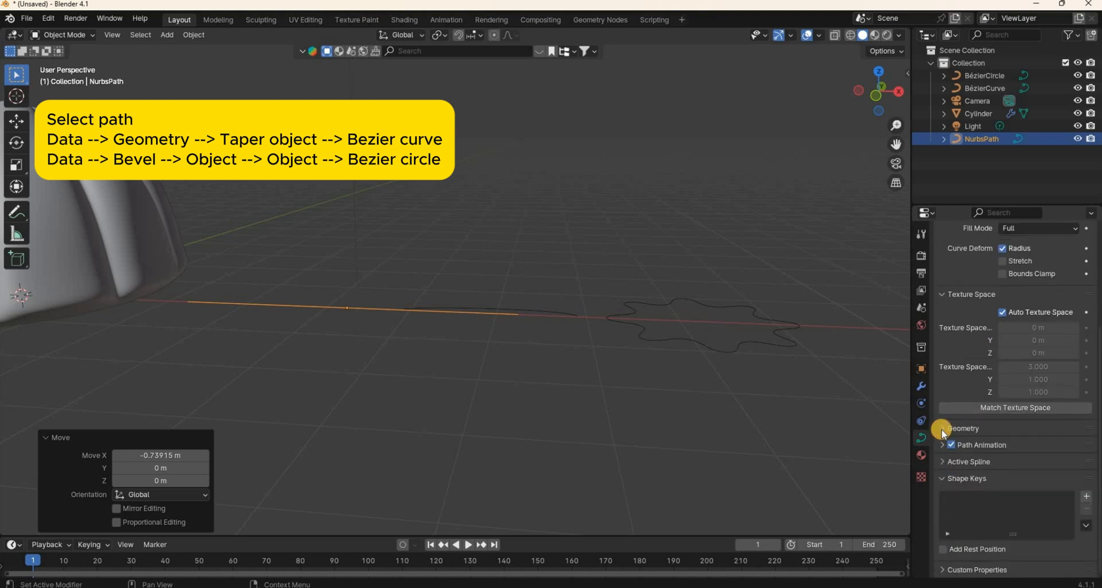
click(942, 429)
scroll(1087, 360, down, 5)
click(1069, 350)
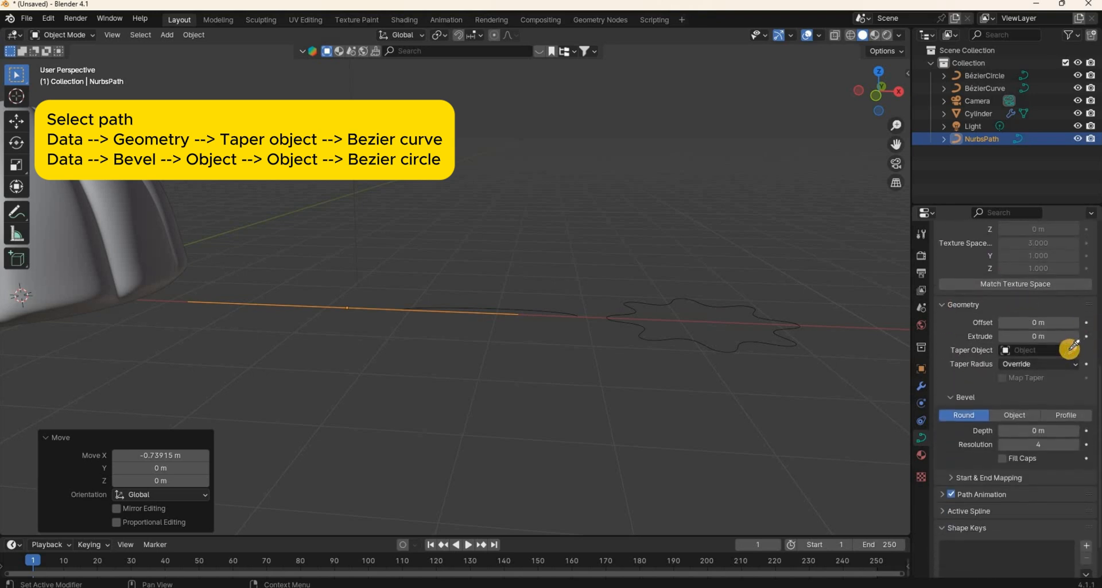
click(550, 313)
- Switch the path's bevel to Object and assign the Bézier circle as the bevel profile
scroll(945, 350, down, 2)
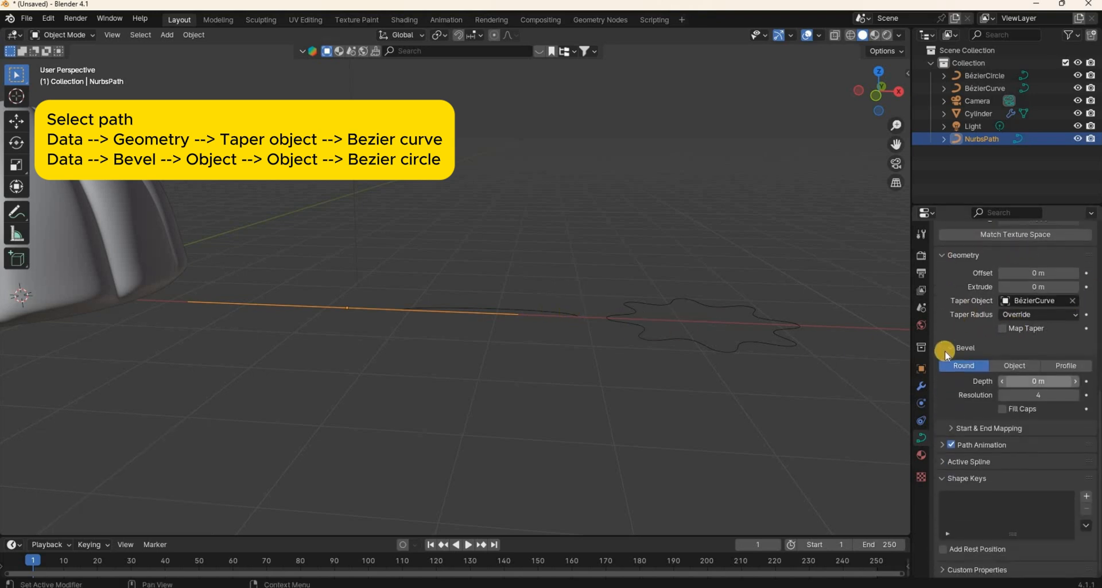
click(1004, 367)
click(728, 309)
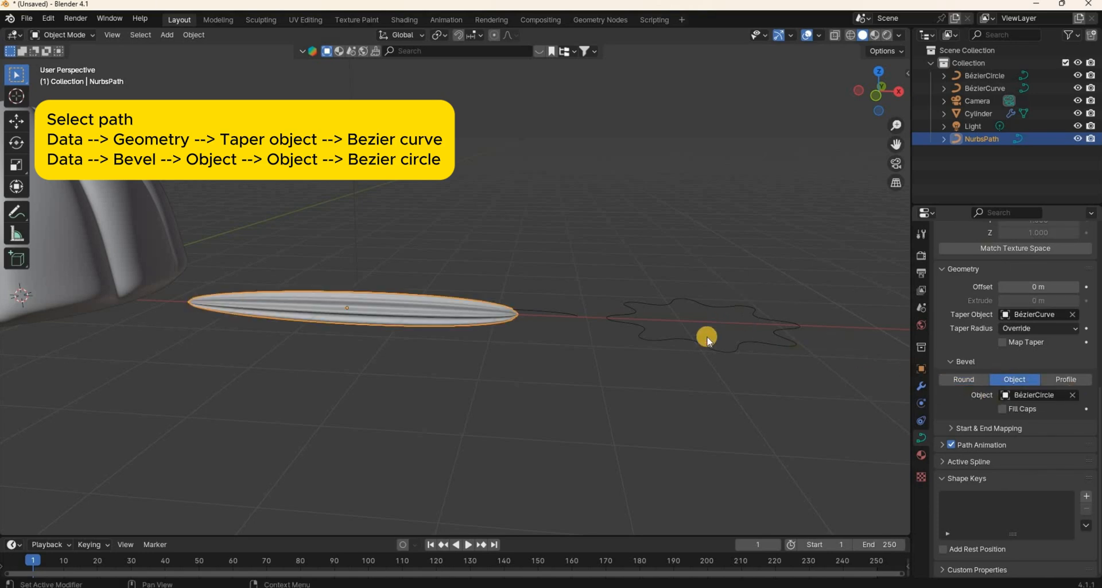
- Move the Bézier curve about 0.56 m along Y, clear of the beveled path
middle_drag(416, 406, 542, 298)
click(545, 297)
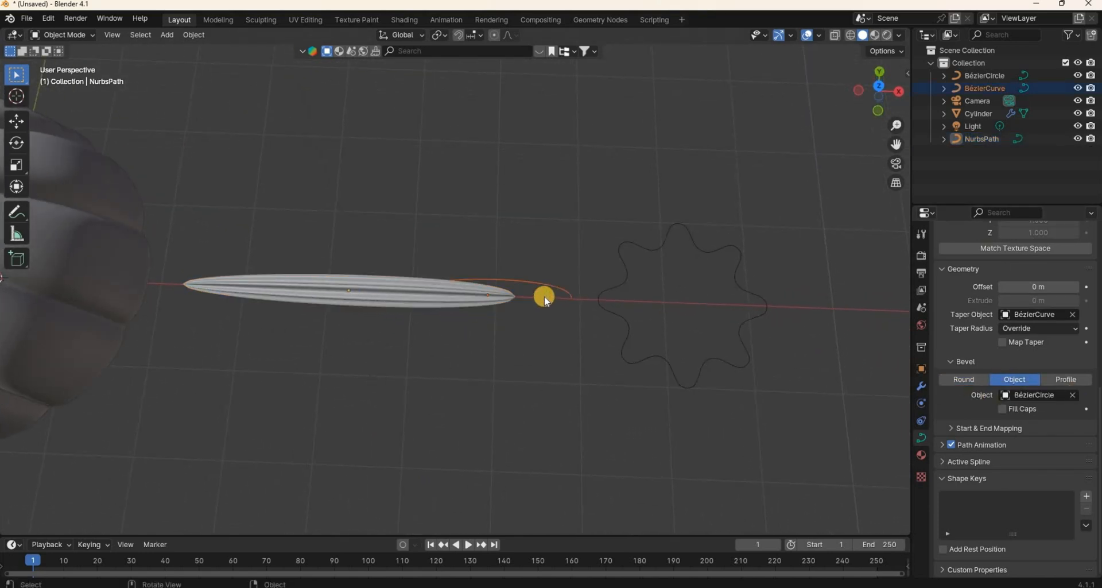
key(g)
key(z)
click(489, 241)
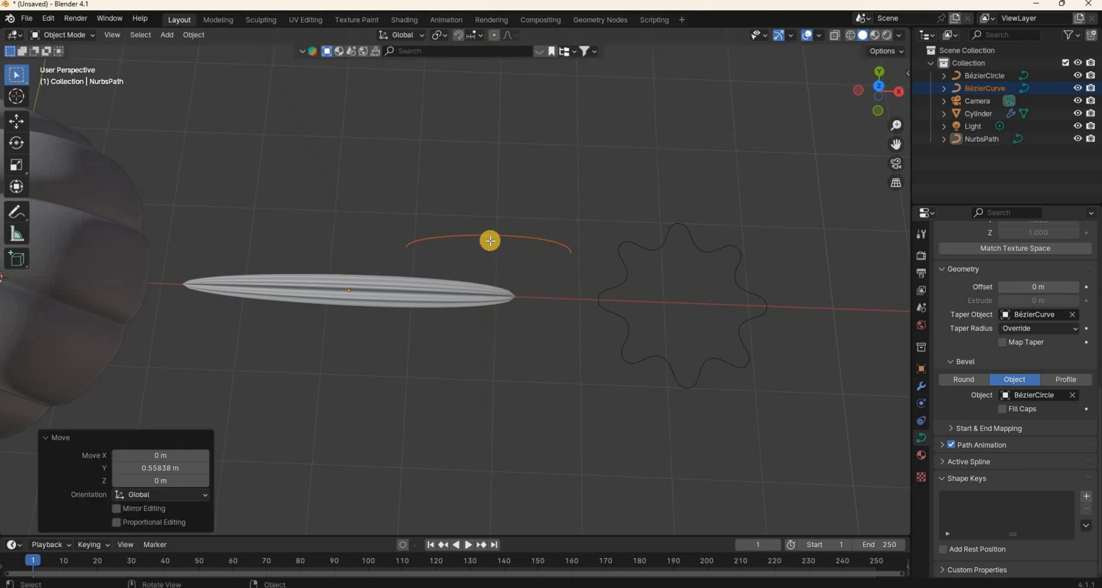
- Move the Bézier curve's two inner control points outward toward its ends to blunt the stem's taper, and return to Object Mode
key(Tab)
click(452, 237)
key(g)
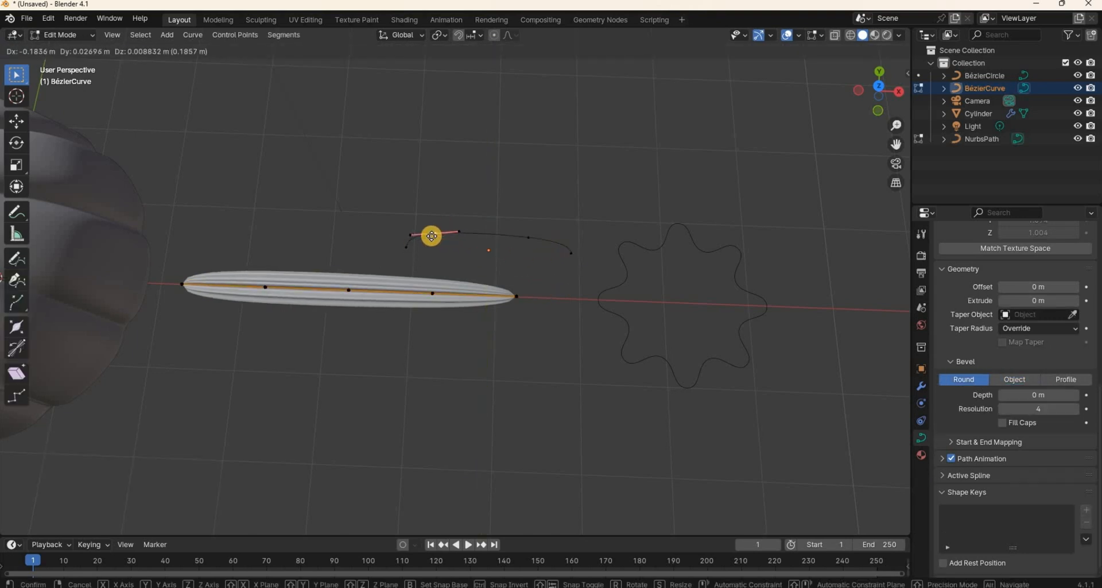
click(524, 225)
click(541, 256)
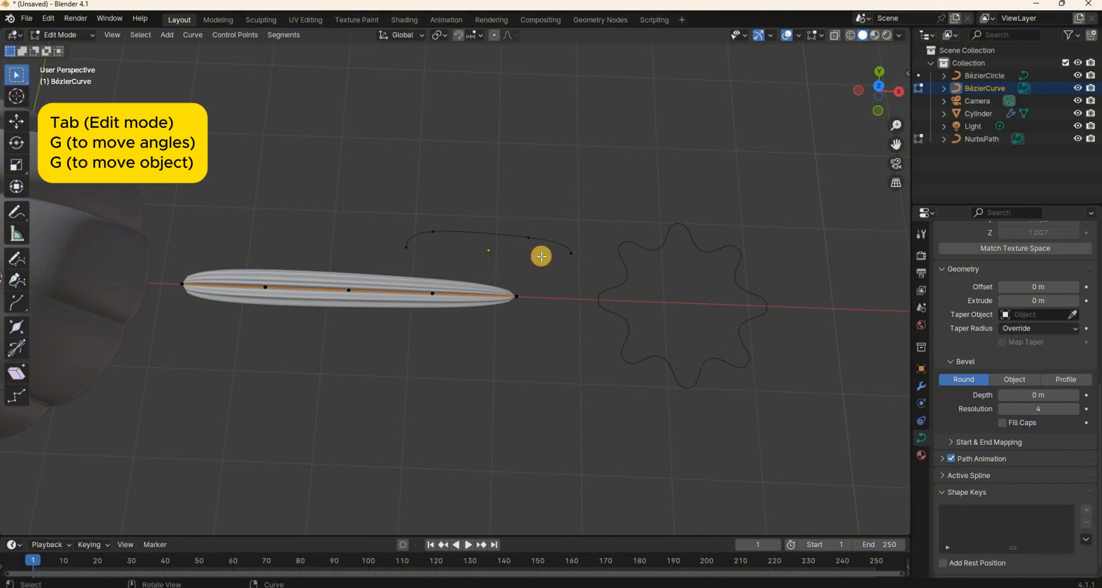
click(561, 253)
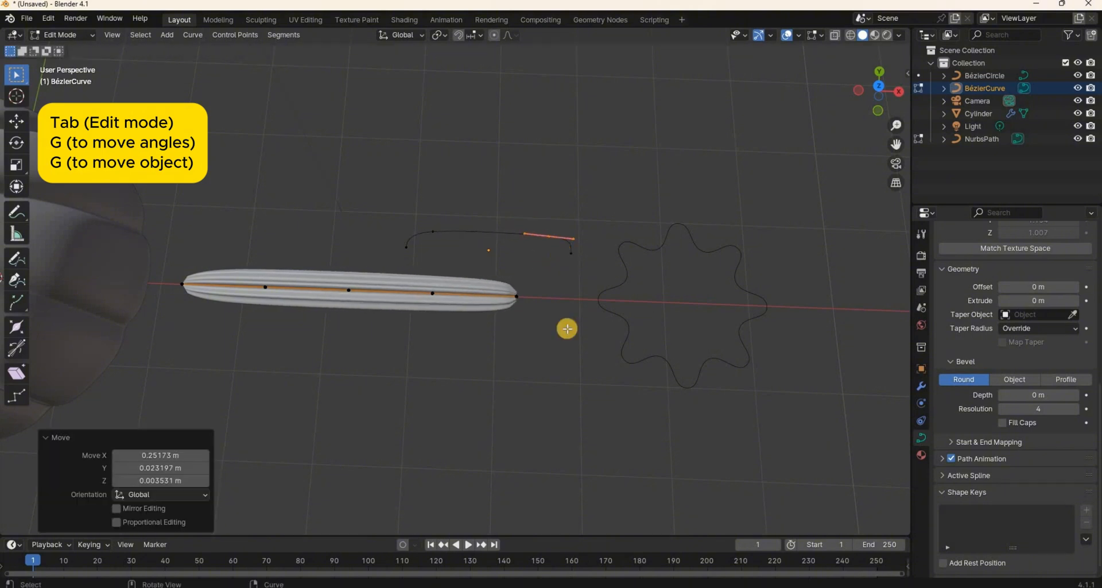
click(393, 384)
middle_drag(393, 383, 324, 274)
key(Tab)
- Move the beveled path along X over the pumpkin body and raise it about 2.3 m along Z
click(358, 289)
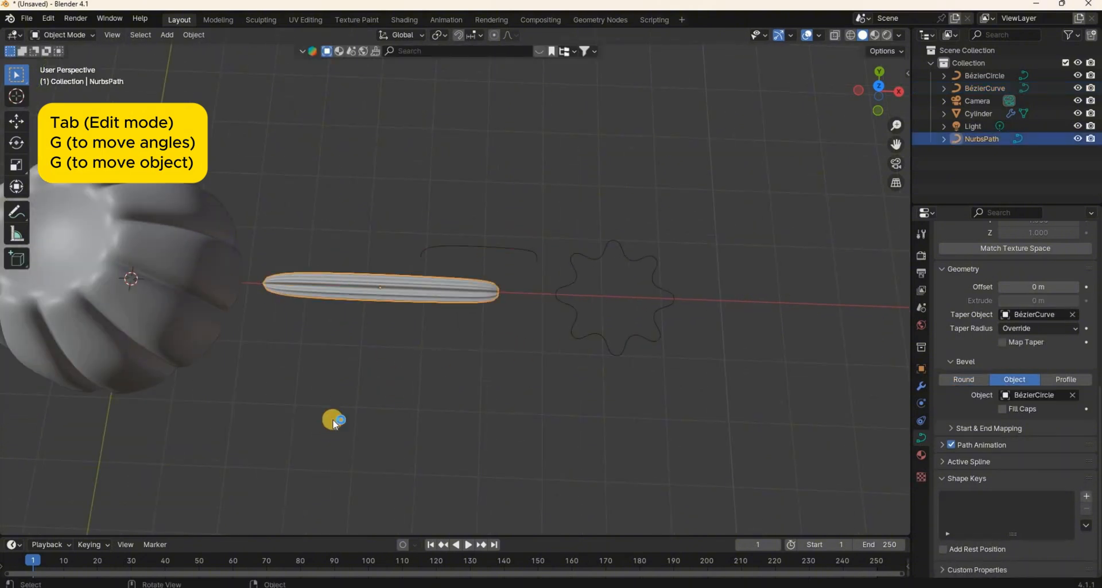
key(KP_7)
key(g)
key(x)
click(427, 421)
middle_drag(428, 420, 423, 278)
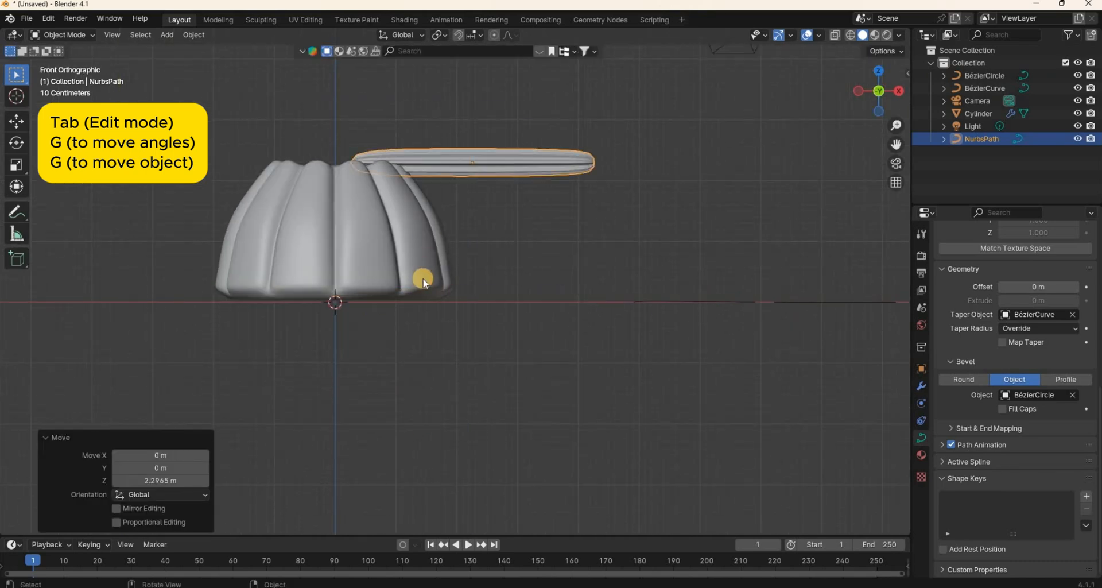
- In Edit Mode from the top view, reposition the path's control points to bend it around the hollow
key(KP_7)
key(Tab)
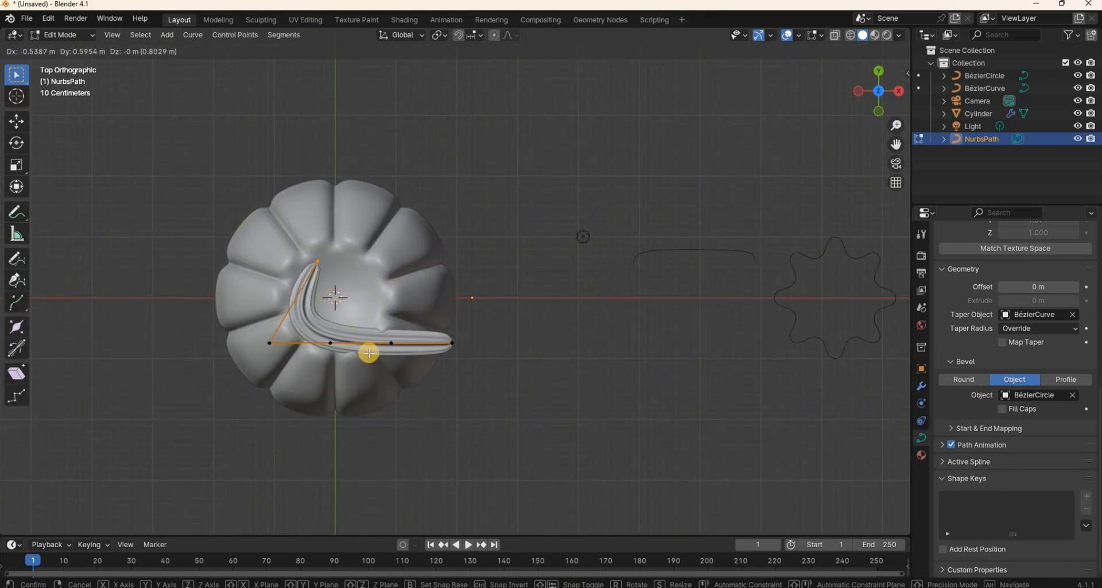
click(369, 353)
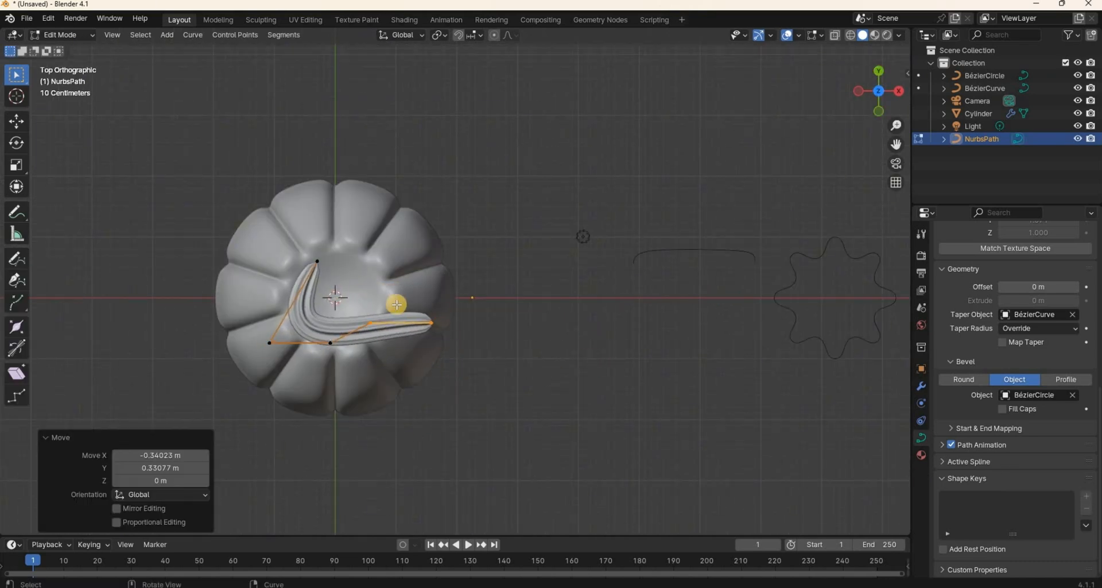
click(452, 342)
key(g)
click(312, 310)
- Extrude new points from the path and reposition them to coil the stem into a spiral over the hollow
key(e)
click(380, 274)
click(318, 263)
key(g)
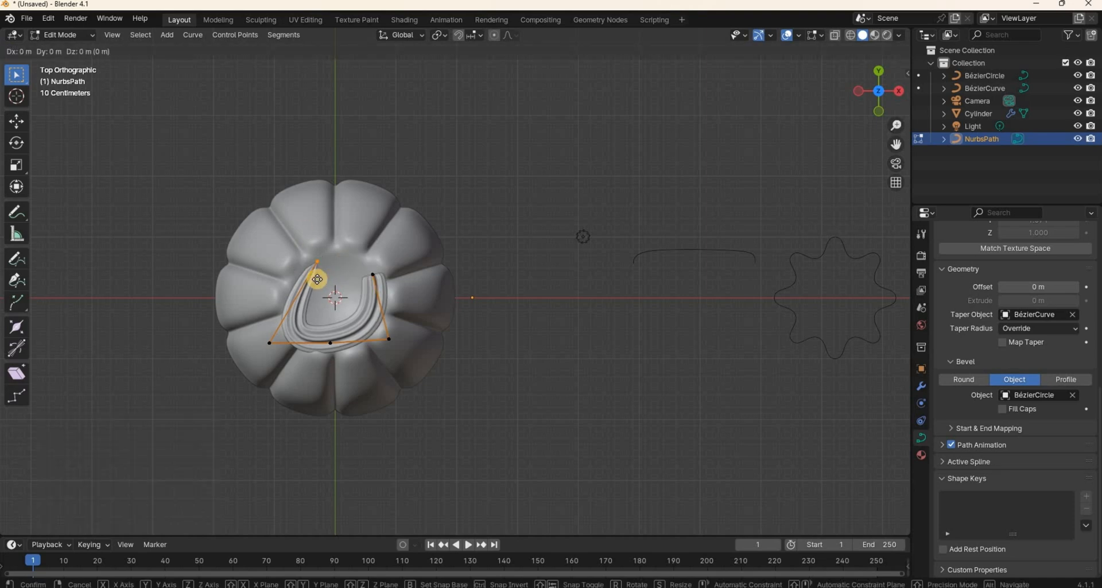
click(397, 273)
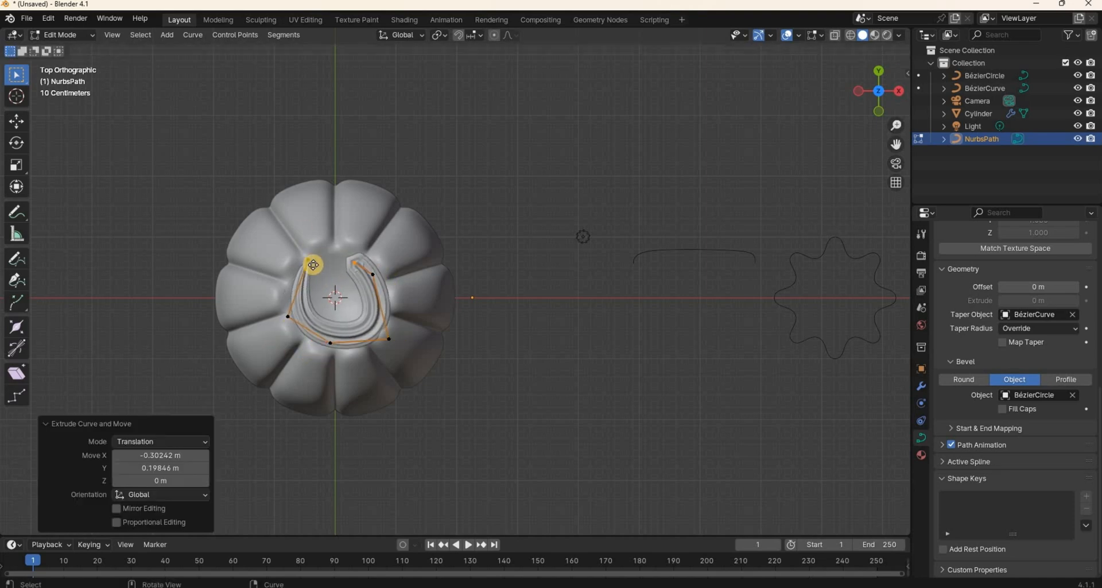
key(e)
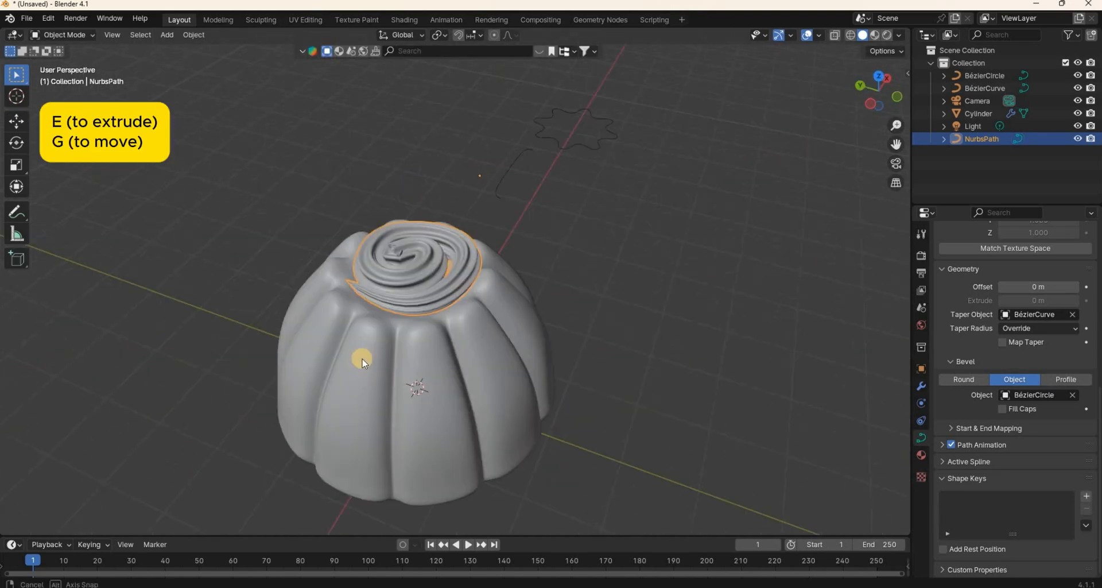
- Set the coiled path's origin to its geometry, using the median center
middle_drag(290, 362, 449, 402)
scroll(387, 239, down, 3)
scroll(355, 241, up, 2)
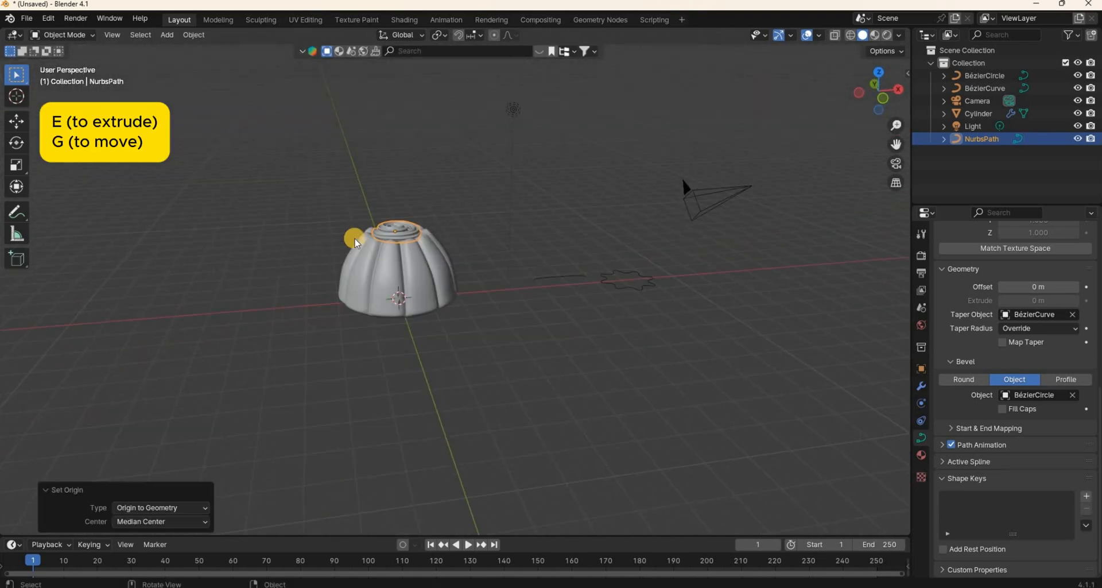
- In Edit Mode, raise or lower a control point of the coiled path along Z and reposition it on the spiral
scroll(354, 242, up, 6)
key(Tab)
middle_drag(495, 305, 506, 264)
key(g)
key(z)
click(542, 197)
key(g)
click(556, 195)
- Reposition the coil's control points and raise the path's inner end about 1.17 m along Z
middle_drag(556, 194, 402, 315)
key(g)
click(388, 347)
key(g)
click(392, 212)
key(g)
key(z)
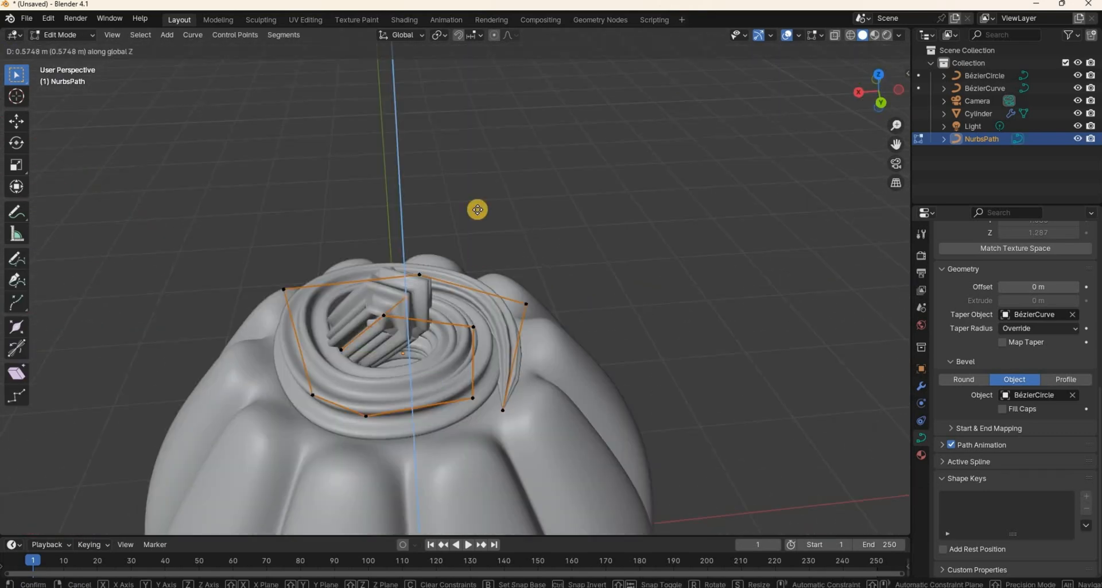
click(477, 209)
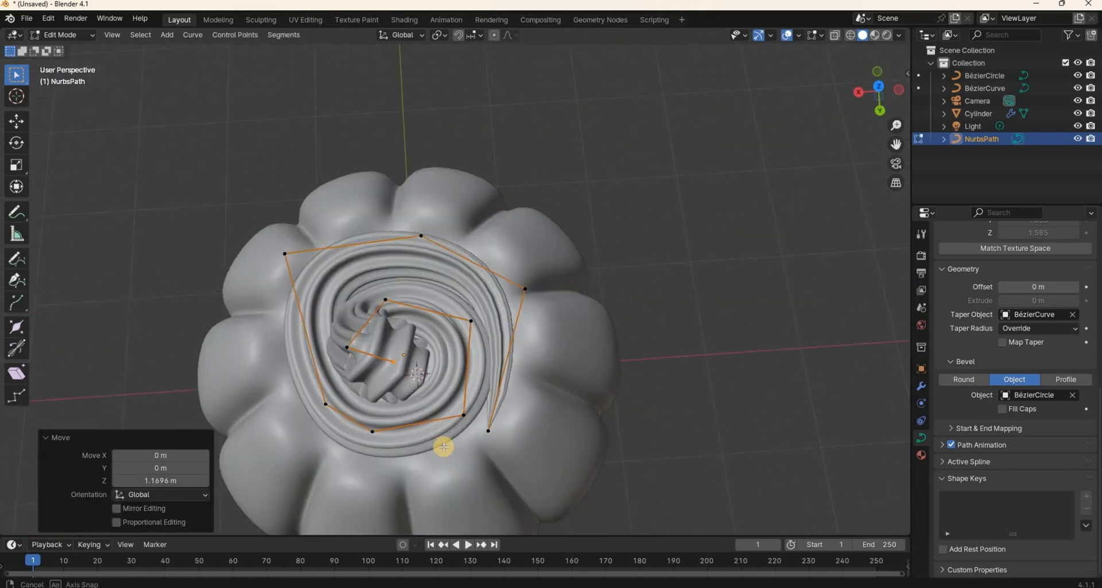
- Adjust the coil's points around the hollow and extrude new points from the inner end, winding them into a peaked swirl
key(g)
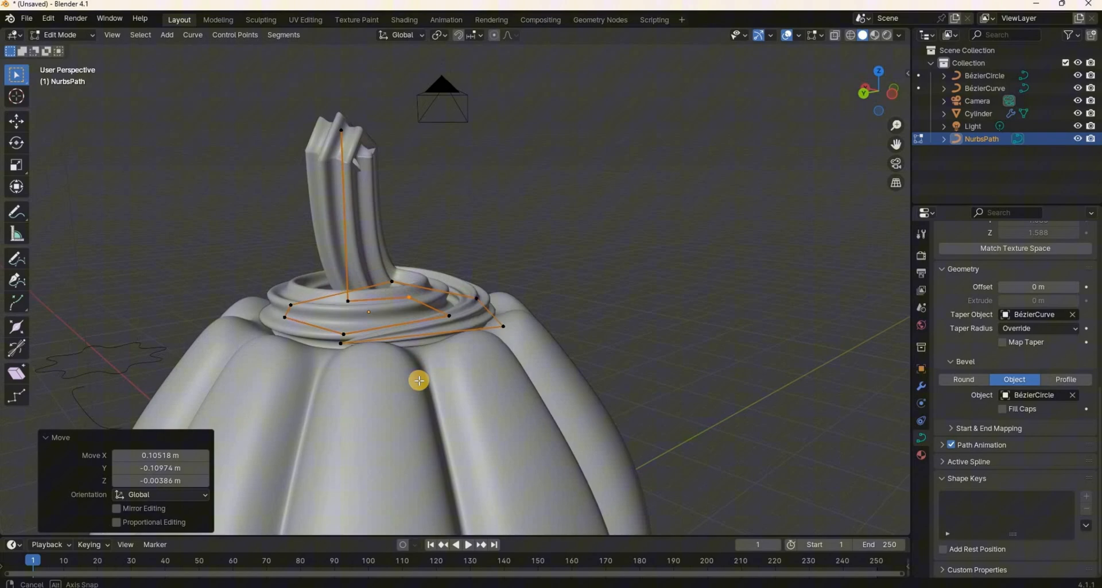
key(g)
key(z)
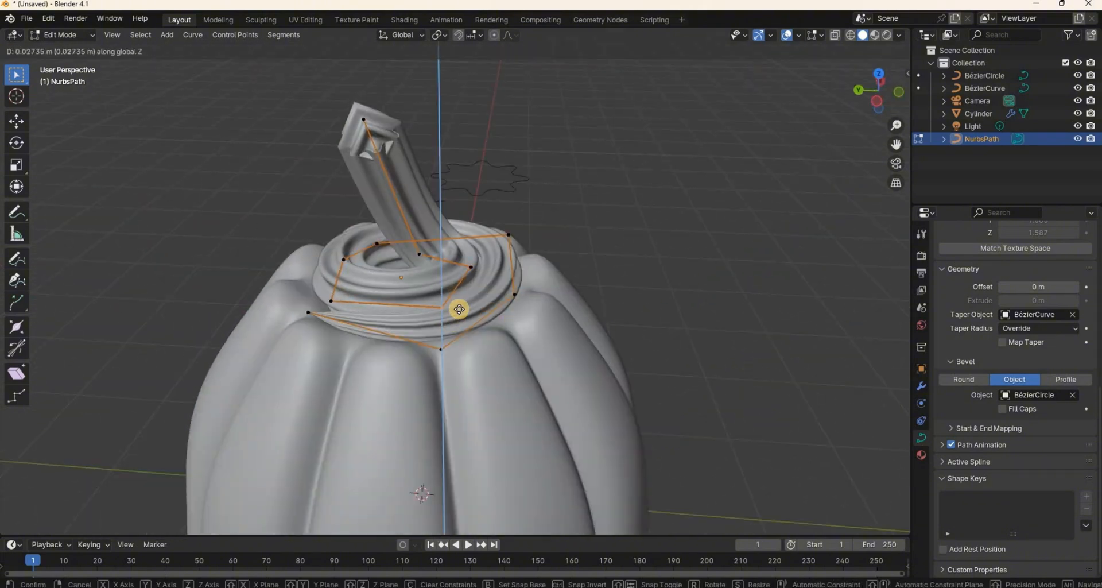
click(459, 309)
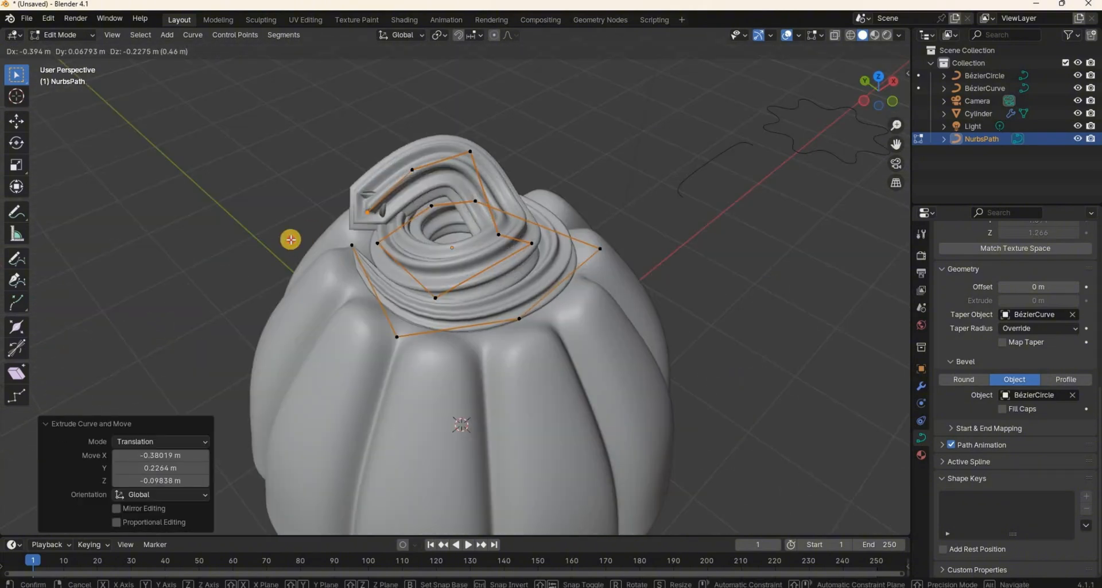
middle_drag(291, 239, 509, 369)
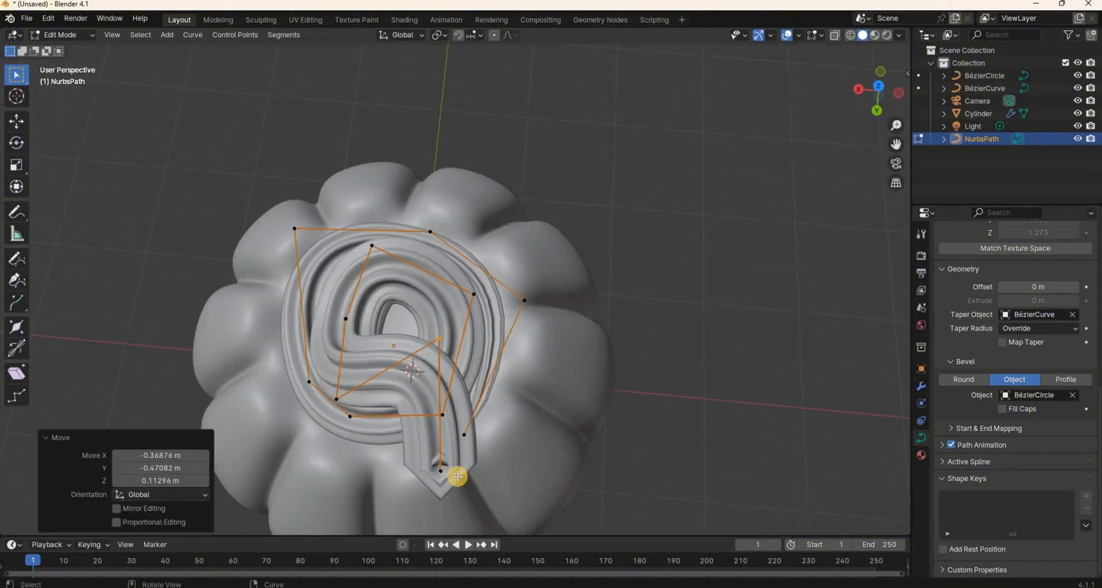
middle_drag(455, 467, 433, 296)
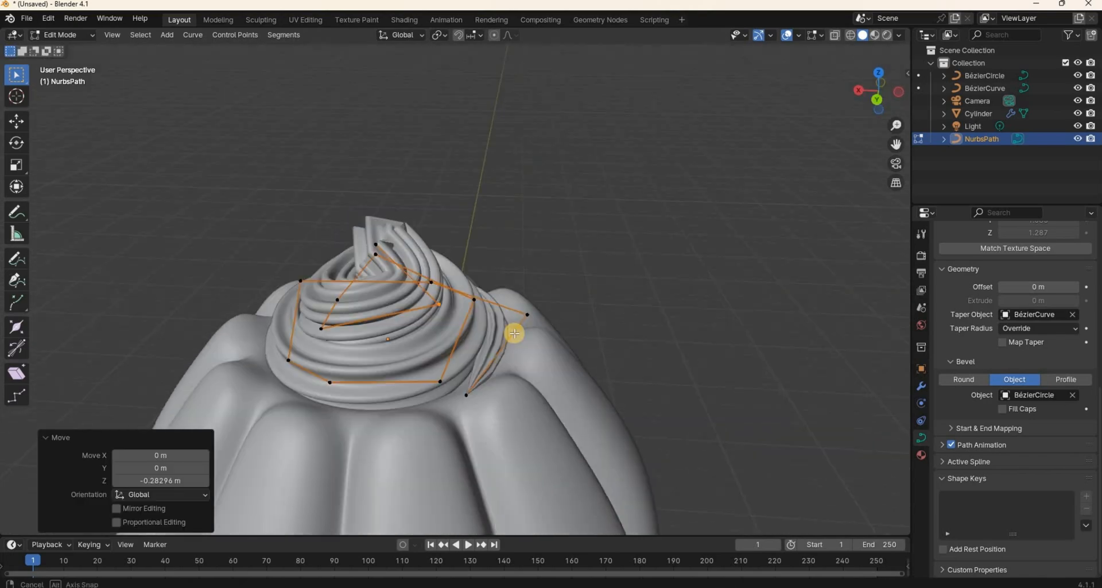
scroll(613, 359, down, 5)
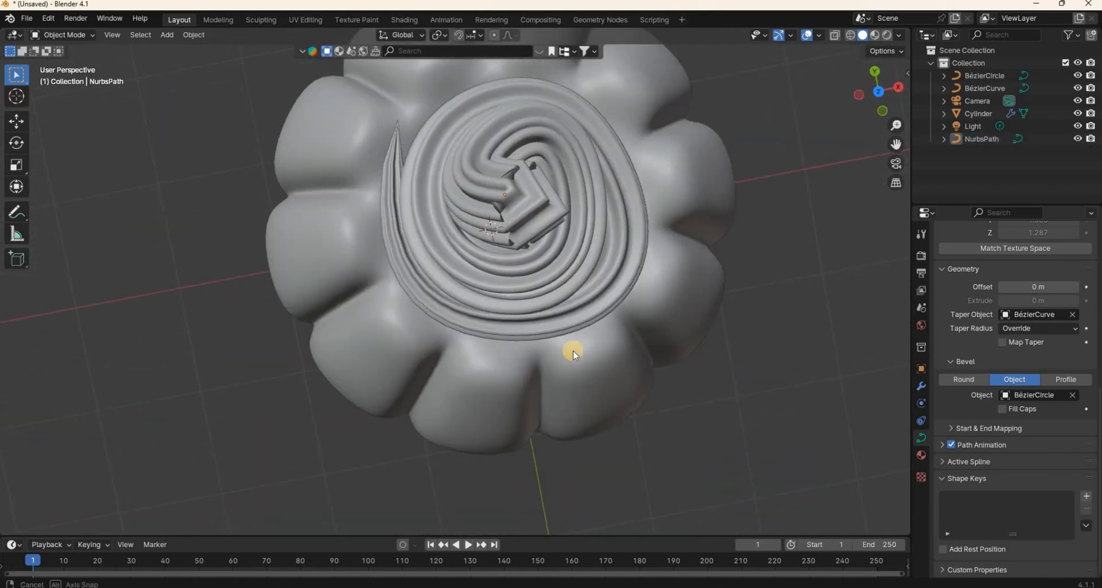
middle_drag(571, 352, 706, 312)
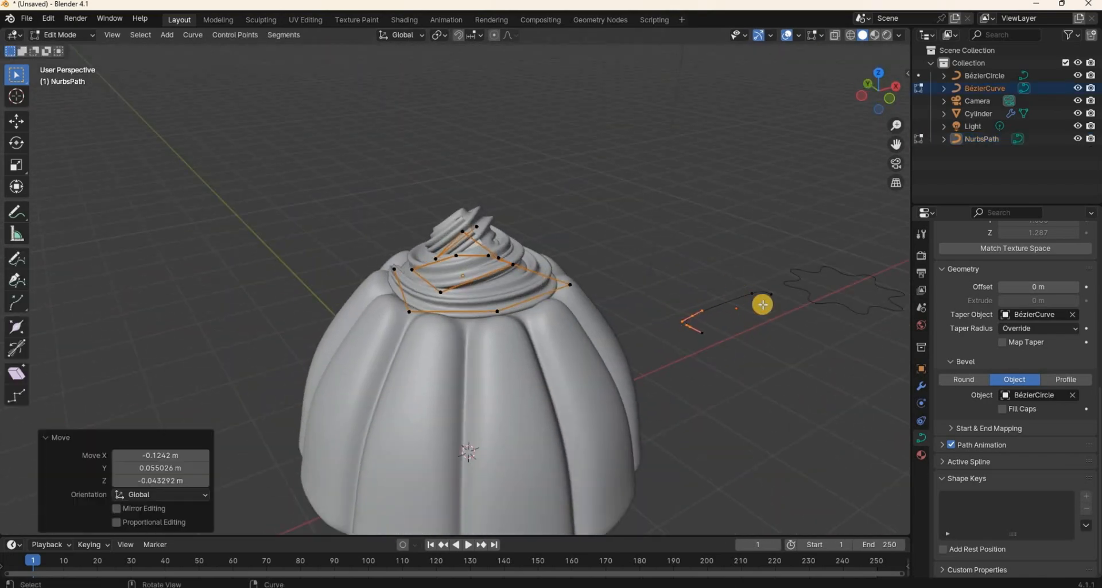
- In Edit Mode on the lobed Bézier circle, select several points around its outline and scale them together
key(Tab)
click(653, 168)
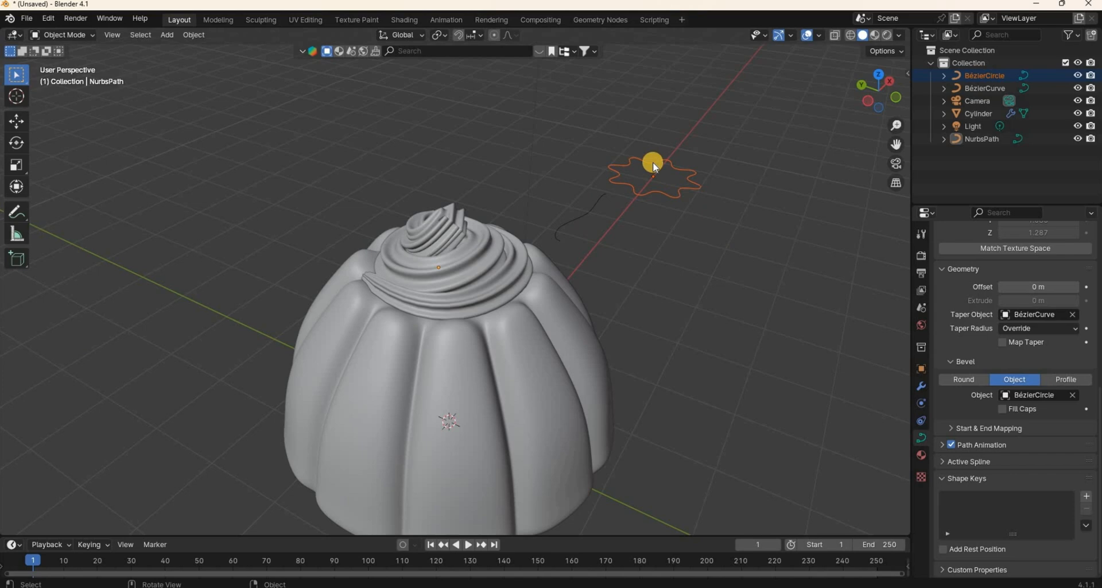
key(Tab)
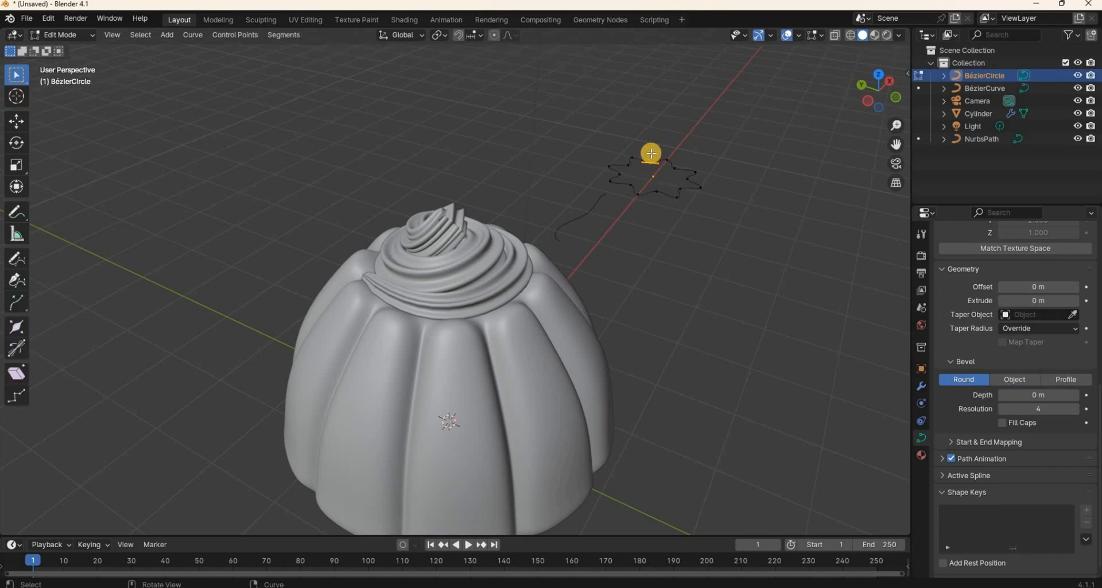
middle_drag(758, 204, 677, 325)
key(g)
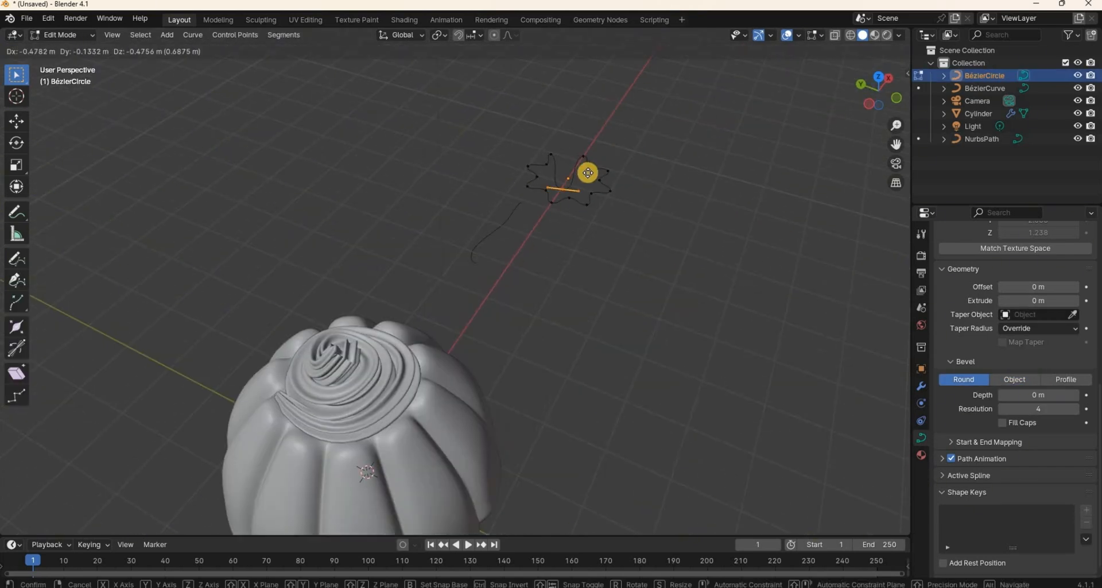
right_click(590, 170)
shift+click(600, 181)
shift+click(569, 198)
shift+click(538, 177)
key(s)
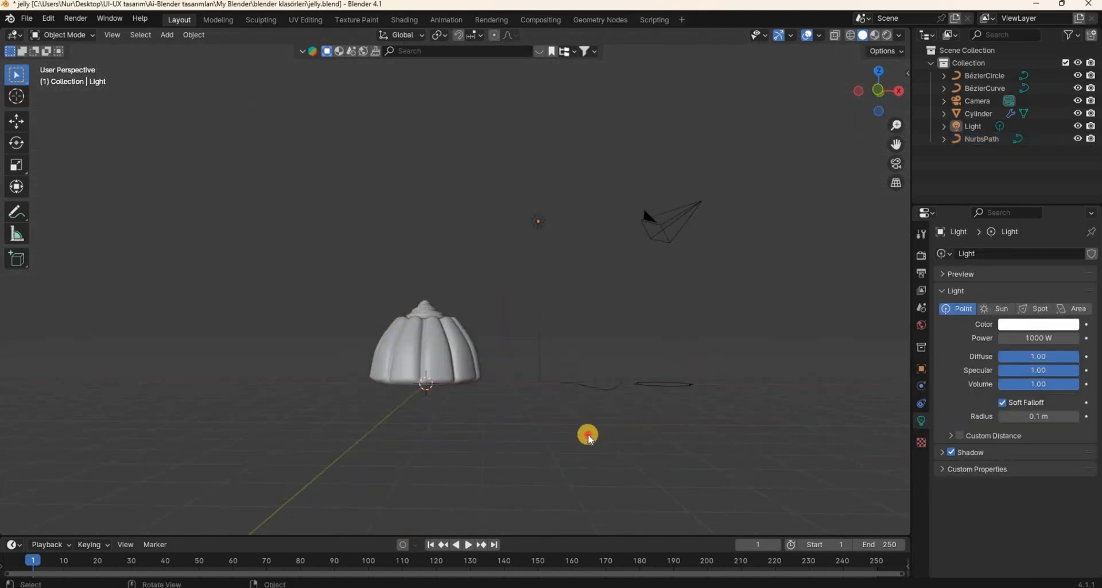
- Select the ribbed body, the swirl path and both Bézier curves and move them to a new collection named "jelly"
drag(708, 357, 553, 435)
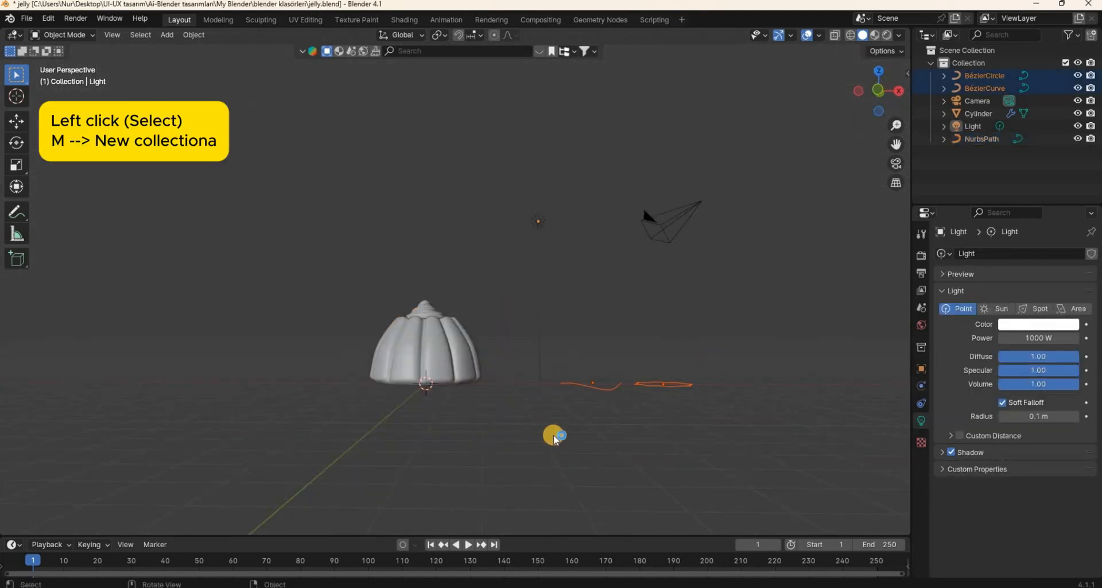
shift+drag(474, 430, 487, 438)
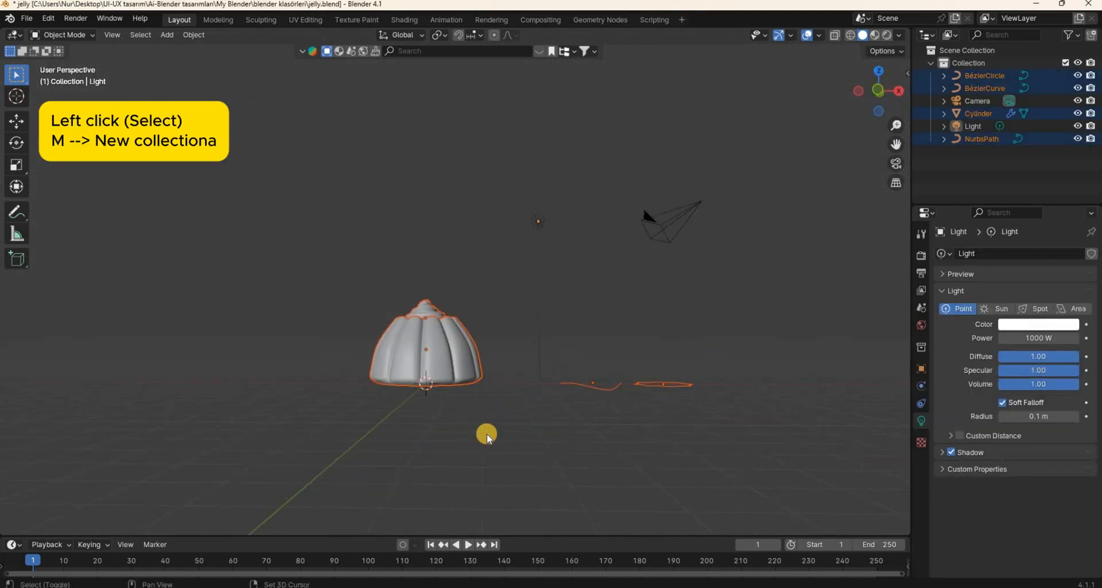
key(m)
click(457, 345)
text(je)
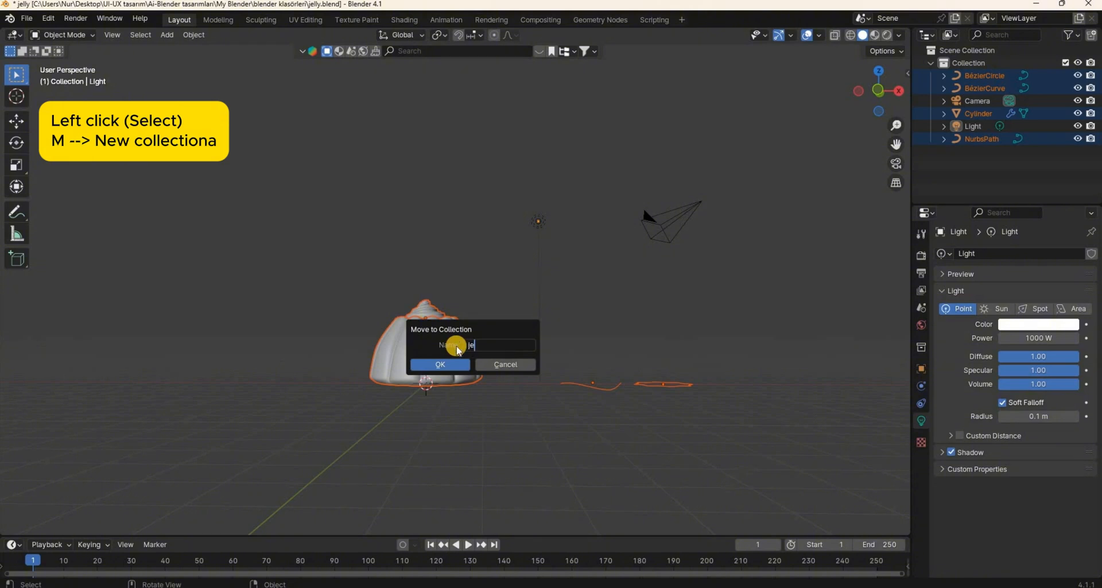
text(lly)
key(Return)
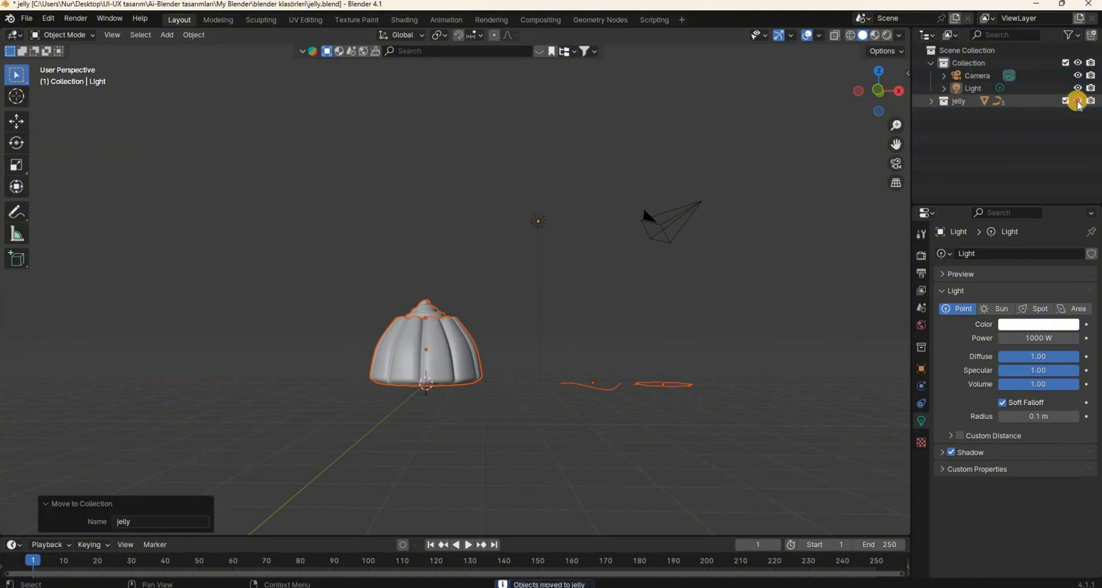
- Hide the jelly collection and add a UV sphere with 32 segments and 16 rings at the world origin
scroll(442, 406, up, 2)
key(shift+a)
mouse_move(402, 345)
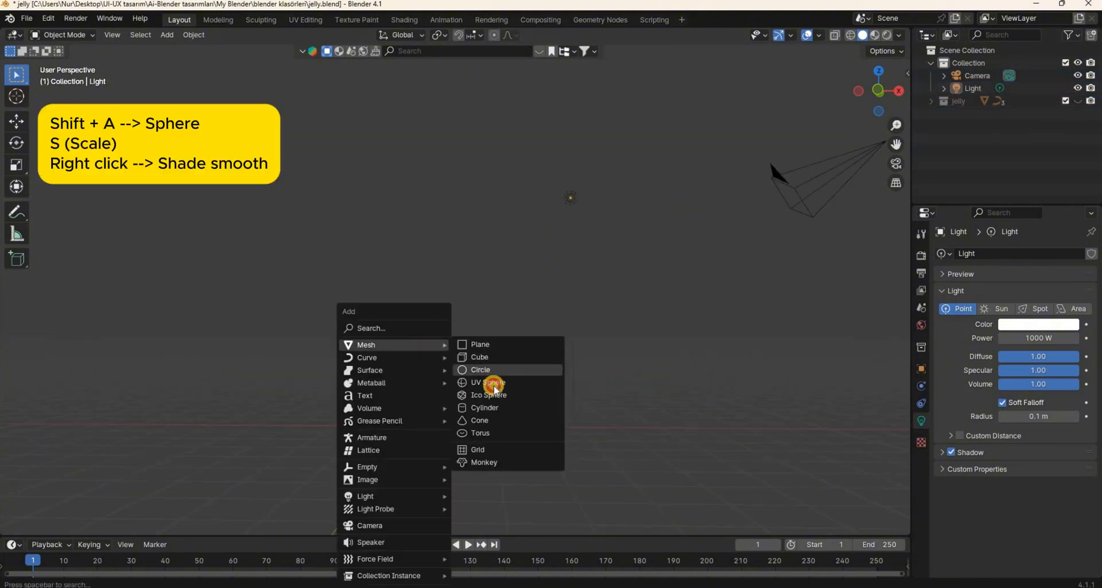
click(492, 383)
shift+middle_drag(491, 506, 620, 372)
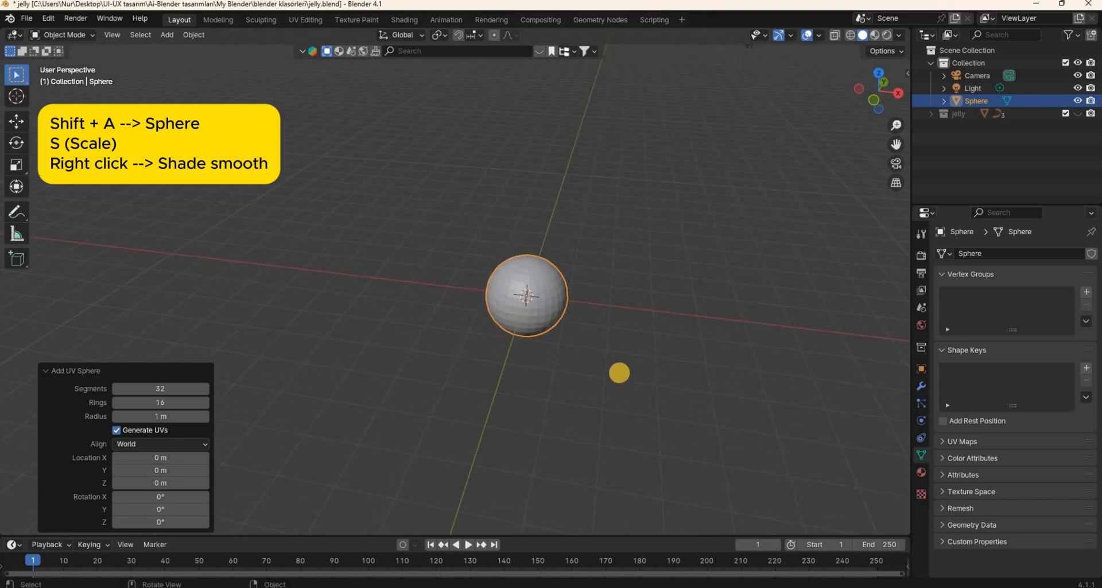
- Scale the sphere uniformly to about 0.594 and shade it smooth
key(s)
click(597, 353)
scroll(683, 373, down, 3)
scroll(684, 374, up, 6)
shift+middle_drag(701, 380, 529, 364)
scroll(529, 364, up, 2)
middle_drag(558, 389, 551, 340)
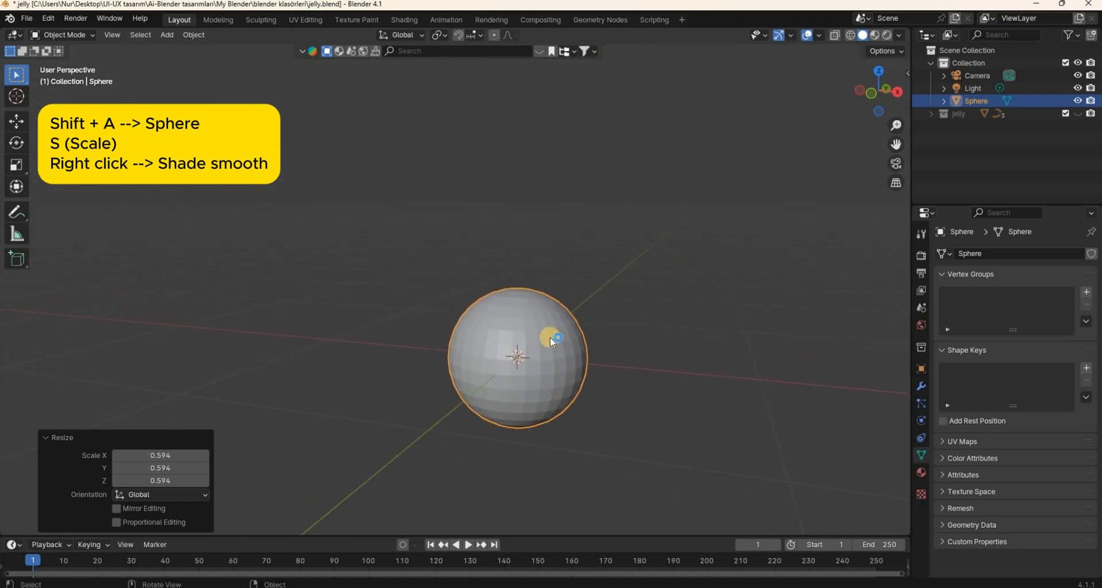
right_click(553, 385)
click(540, 330)
middle_drag(666, 450, 645, 442)
scroll(645, 441, down, 3)
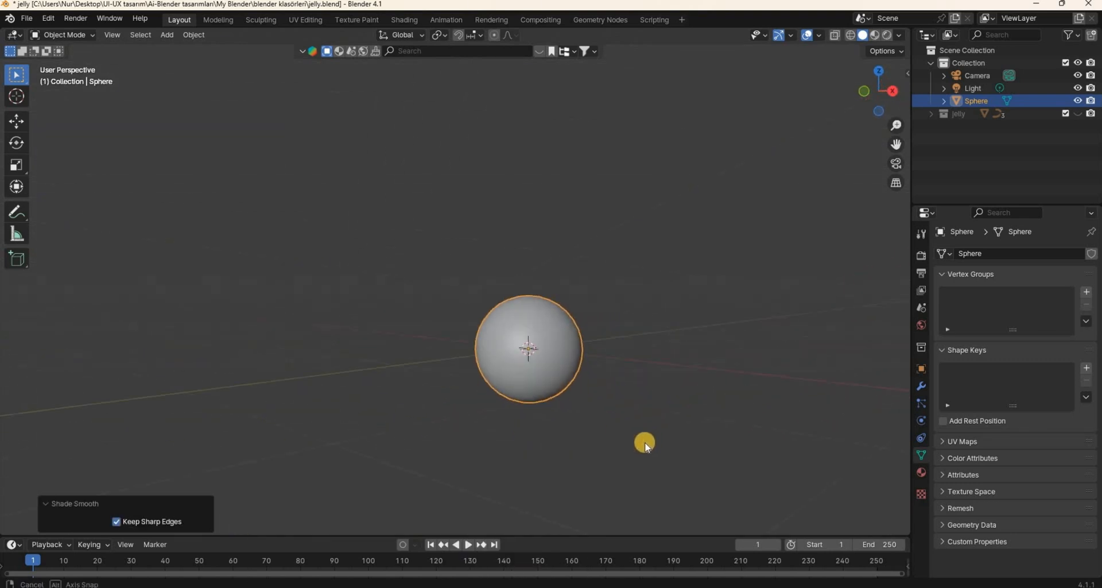
- In Edit Mode from the right view, select the sphere's middle vertical strip of faces and scale it to about 0.802 as a groove
key(Tab)
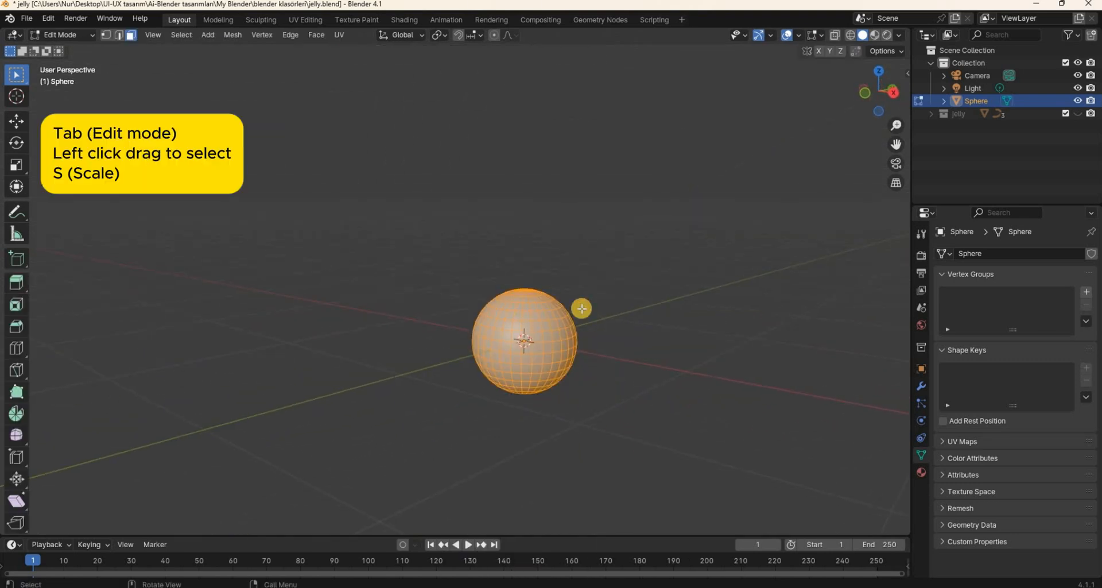
middle_drag(594, 339, 598, 341)
middle_drag(521, 347, 519, 346)
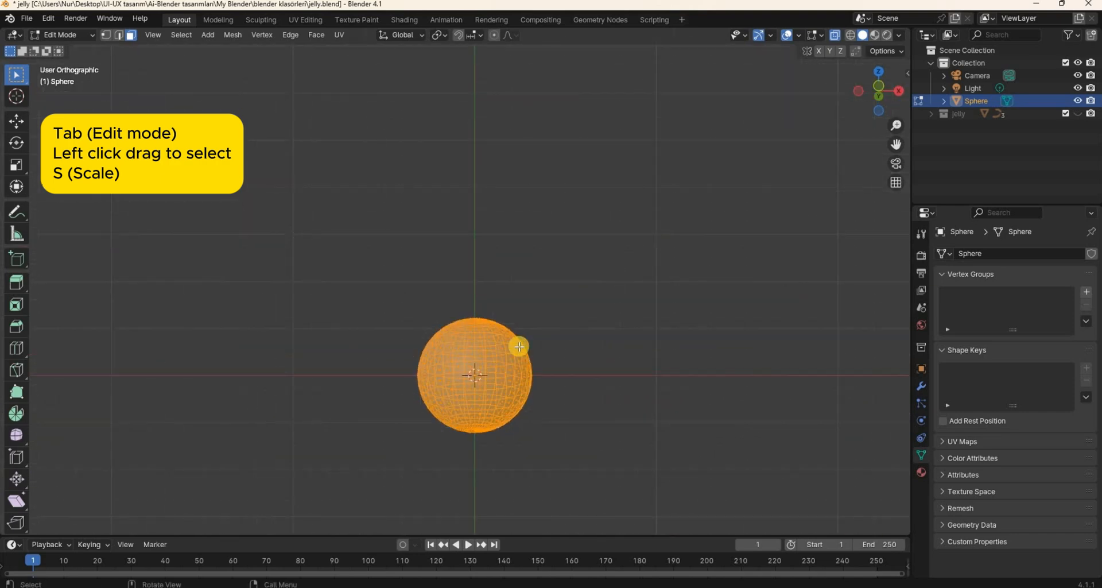
key(KP_3)
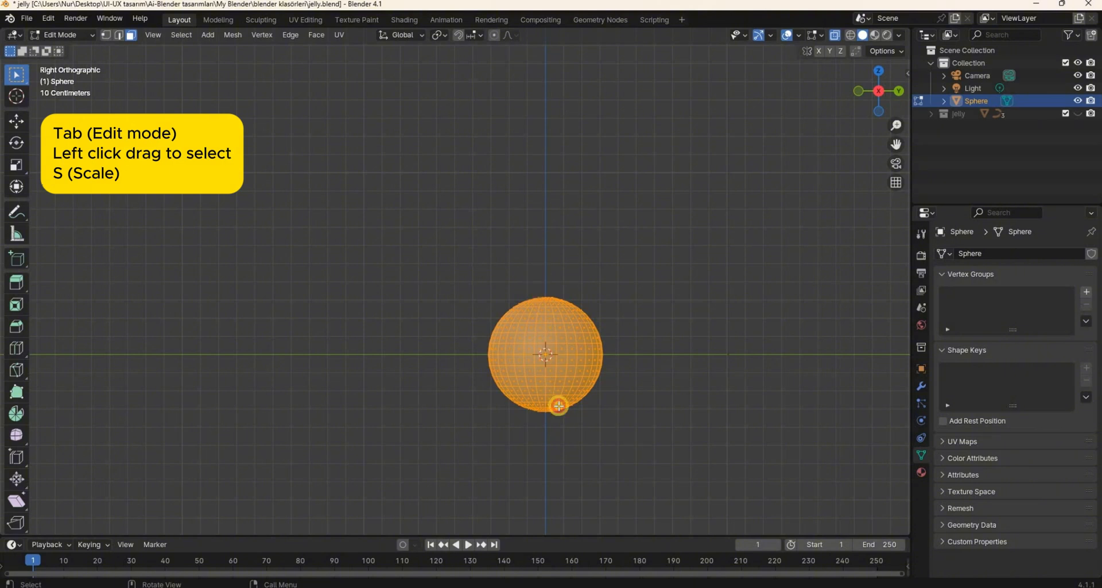
drag(555, 435, 555, 436)
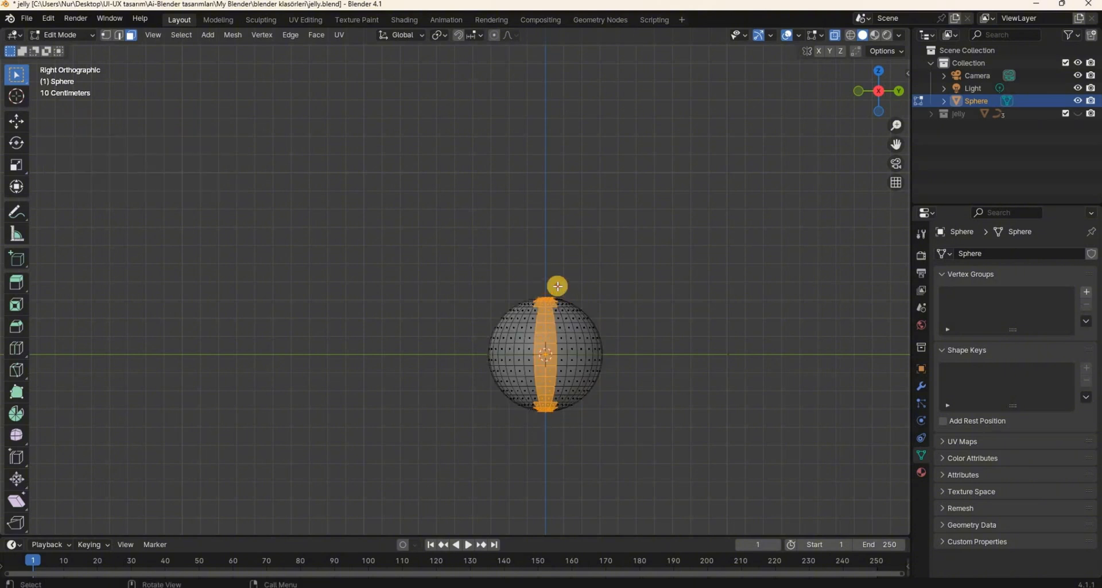
key(alt+z)
middle_drag(558, 384, 673, 476)
key(s)
key(shift+z)
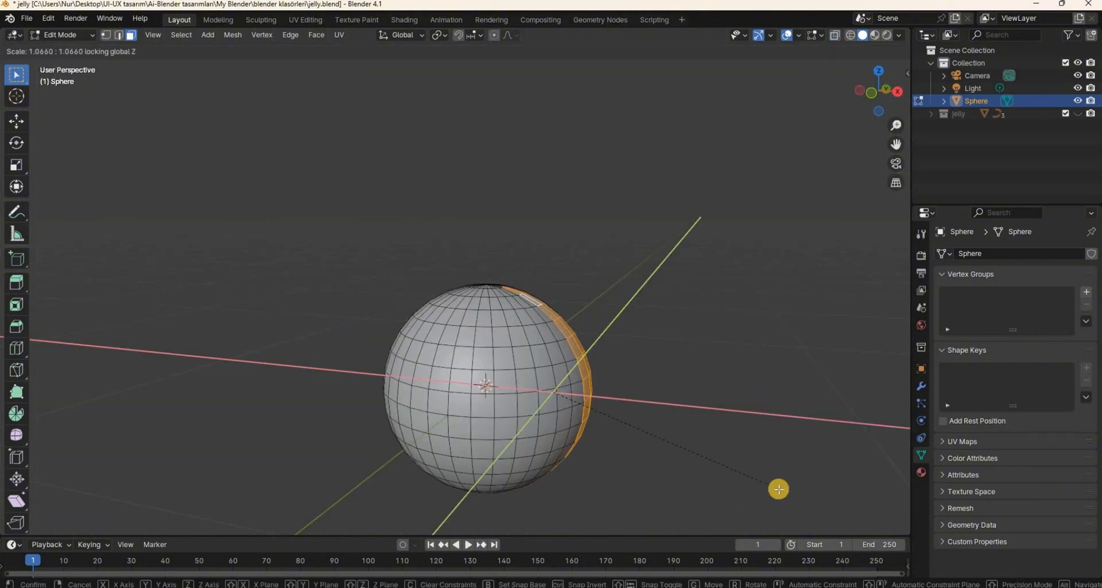
key(shift+z)
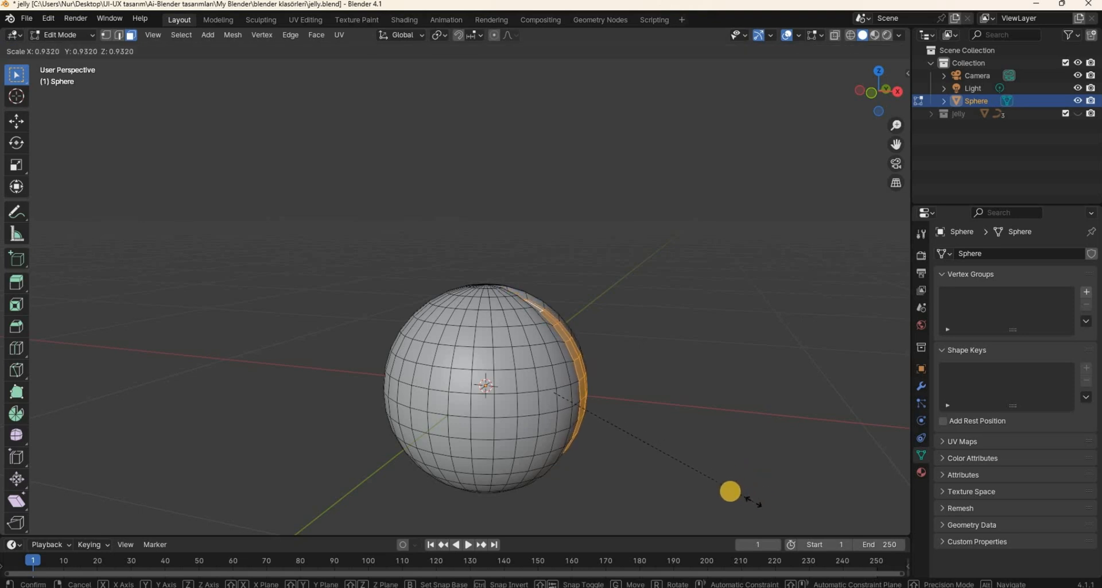
click(712, 485)
middle_drag(613, 450, 623, 425)
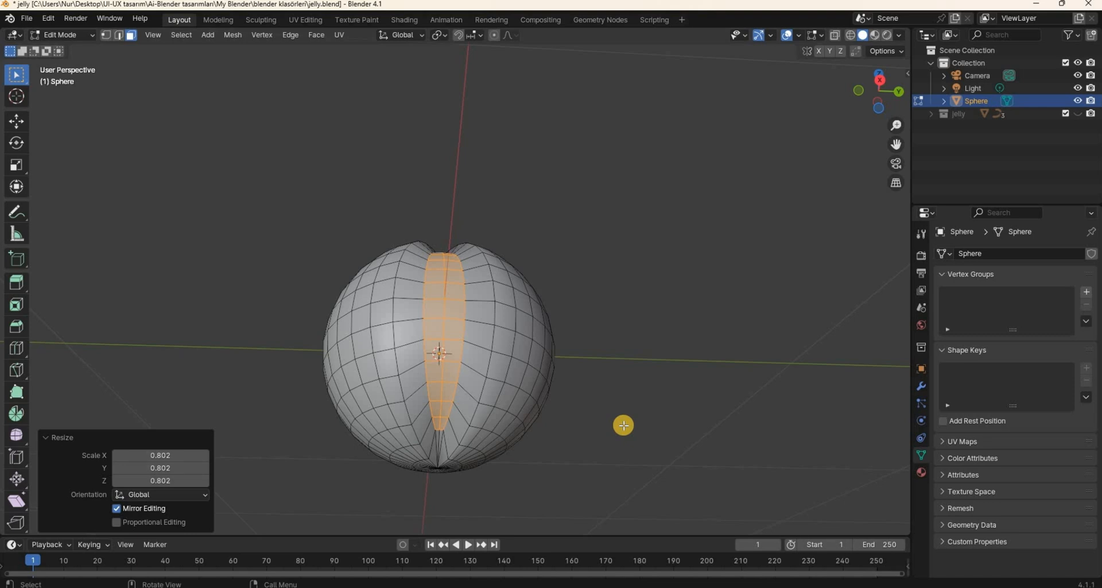
- Select the circle of faces around the sphere's upper pole and move it down along Z to form a dimple
key(2)
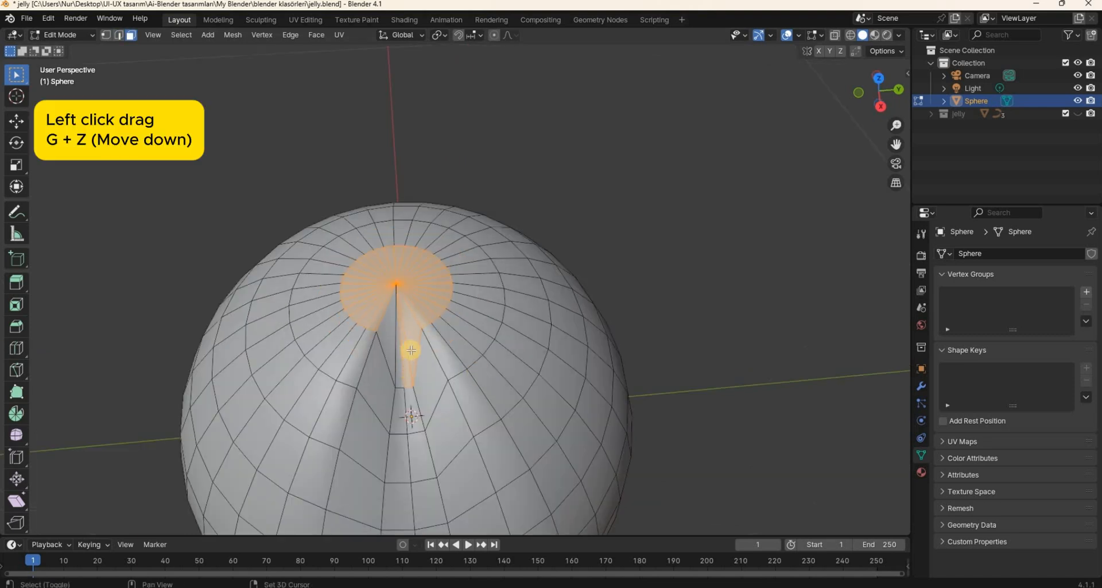
middle_drag(432, 380, 413, 381)
key(g)
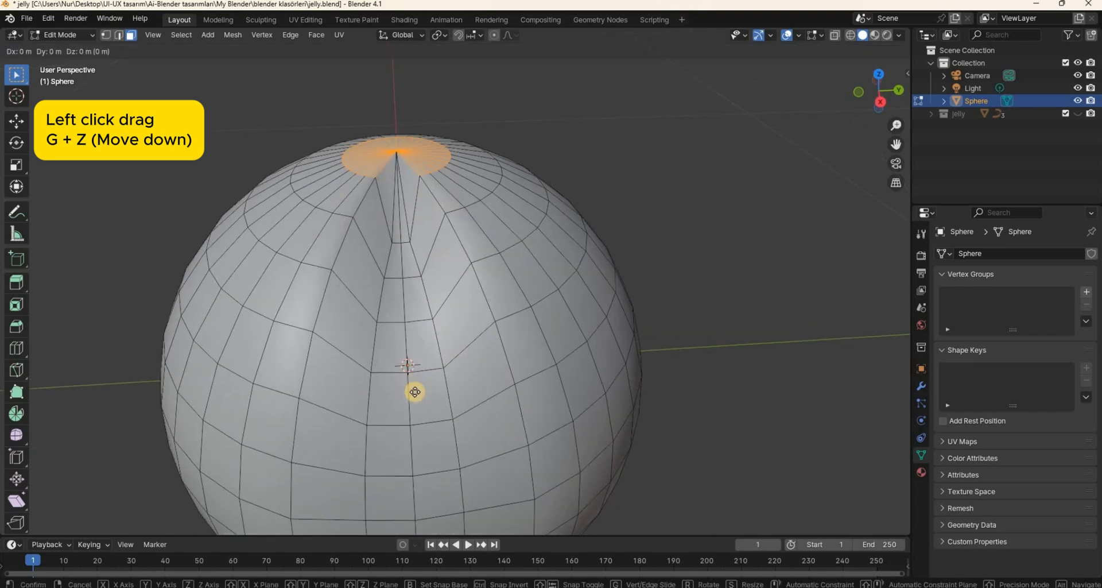
key(z)
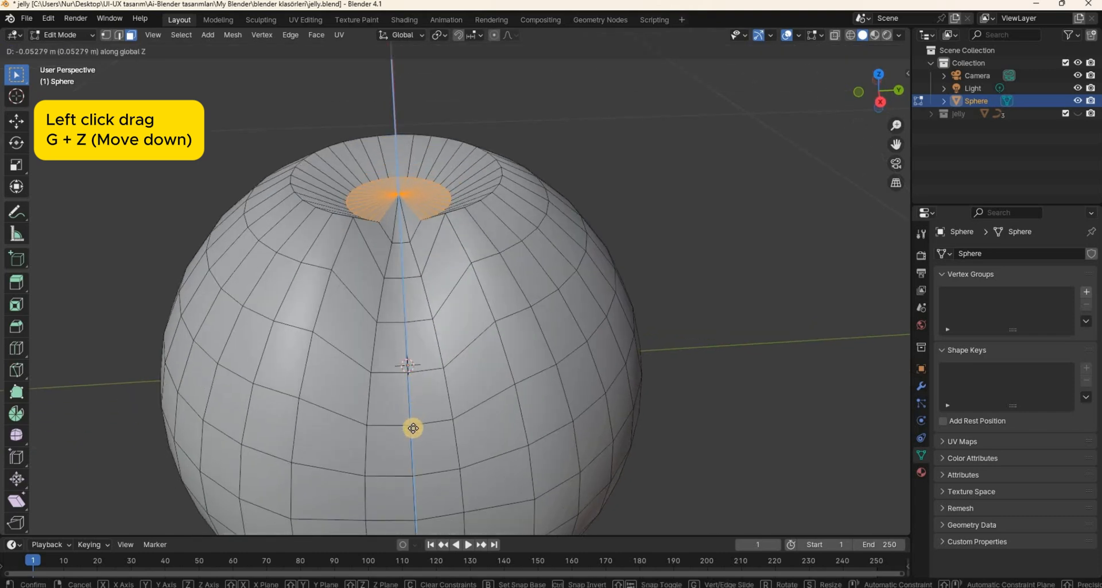
click(437, 419)
- Examine how the dimple meets the groove, comparing the sphere in Object Mode and Edit Mode
middle_drag(437, 420, 352, 290)
scroll(466, 343, down, 3)
scroll(466, 343, down, 3)
key(Tab)
key(Tab)
scroll(352, 290, up, 5)
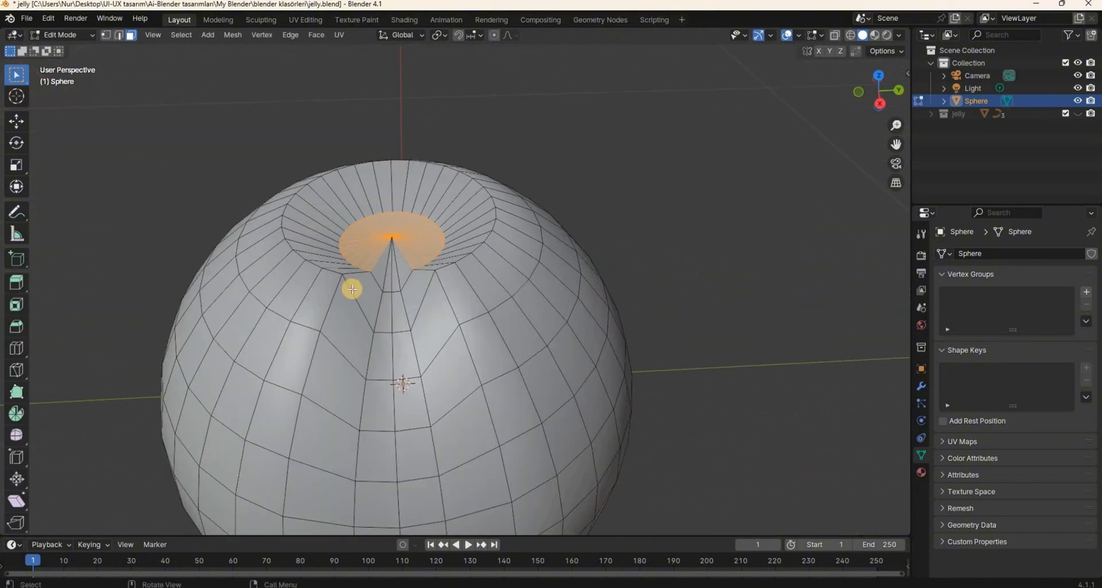
drag(352, 290, 343, 278)
key(Tab)
scroll(455, 284, up, 2)
scroll(445, 384, down, 2)
middle_drag(445, 383, 492, 366)
key(Tab)
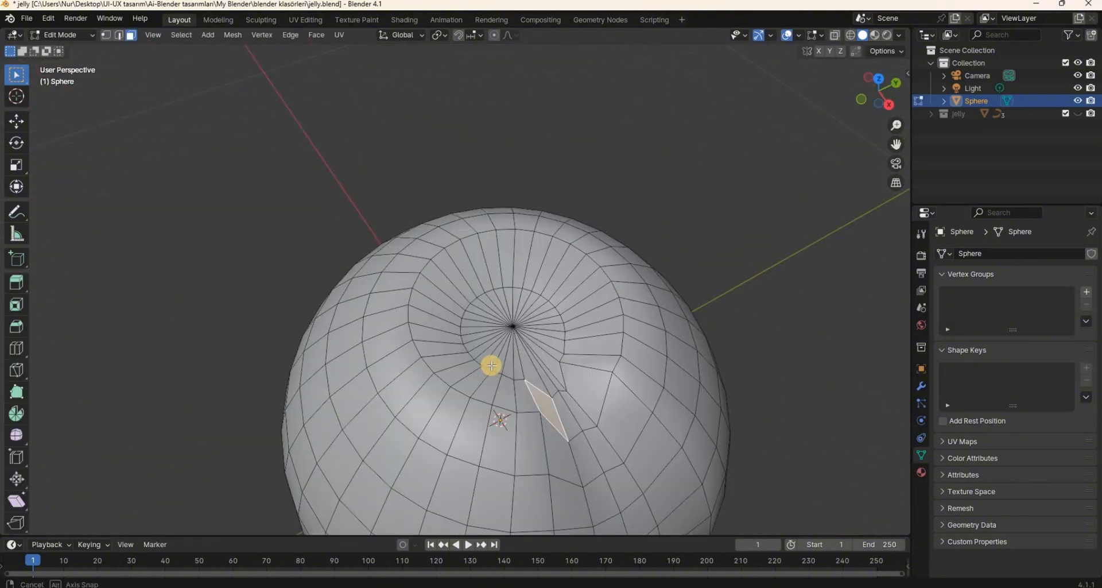
- Adjust individual vertices where the groove meets the dimple by moving them along Z, and return to Object Mode
key(1)
click(521, 383)
key(g)
key(z)
click(545, 412)
key(g)
key(z)
middle_drag(494, 177, 566, 332)
click(404, 167)
key(Tab)
- Add a cylinder for the stem, scale it uniformly to about 0.033, and stretch it about 10.149 times along Z
scroll(463, 295, down, 5)
key(shift+a)
mouse_move(566, 332)
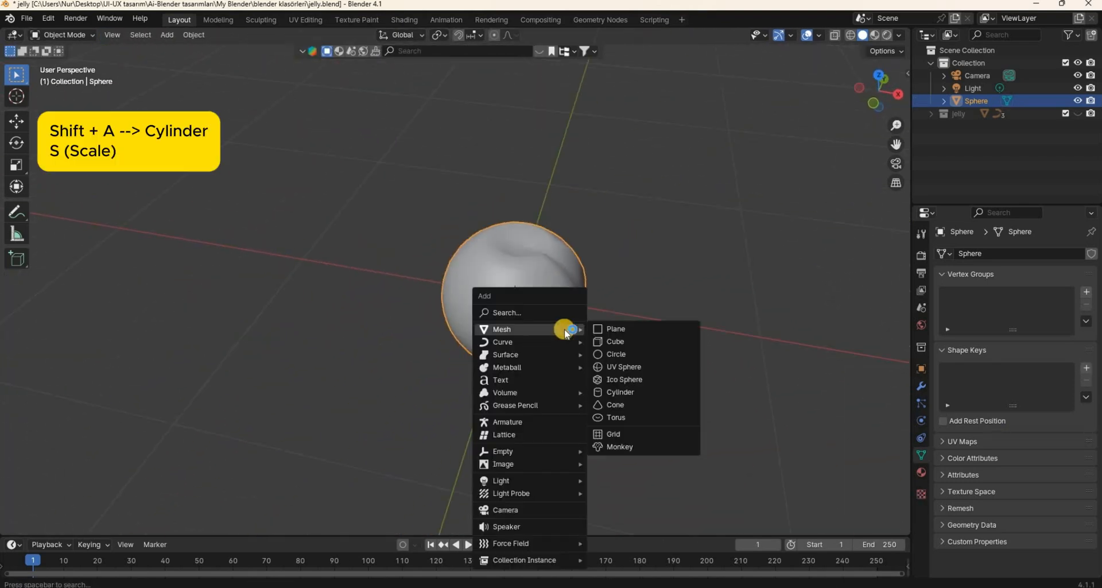
click(621, 395)
key(s)
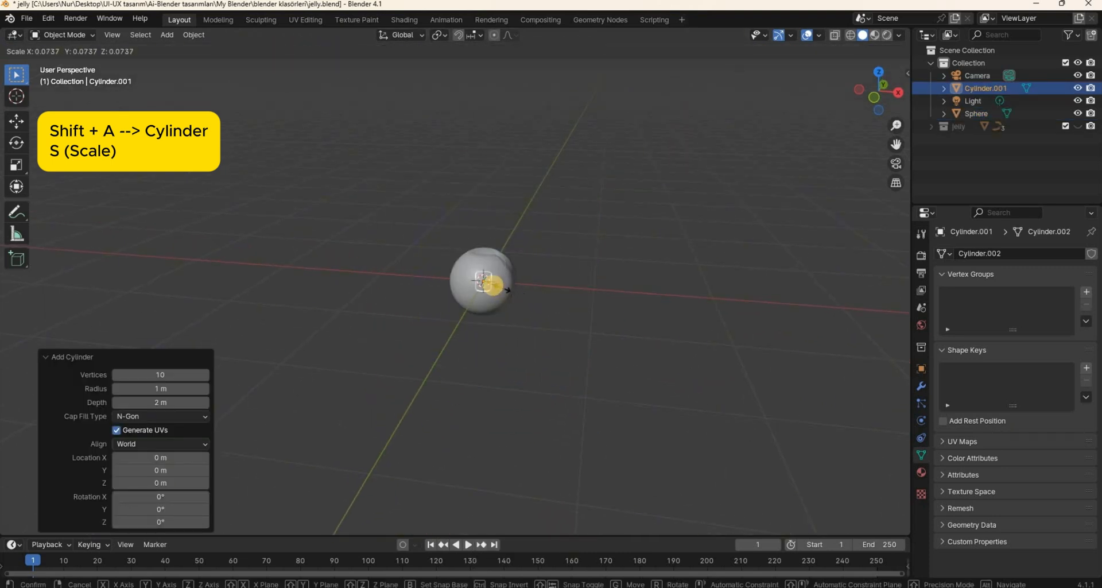
click(513, 302)
scroll(638, 332, up, 5)
key(s)
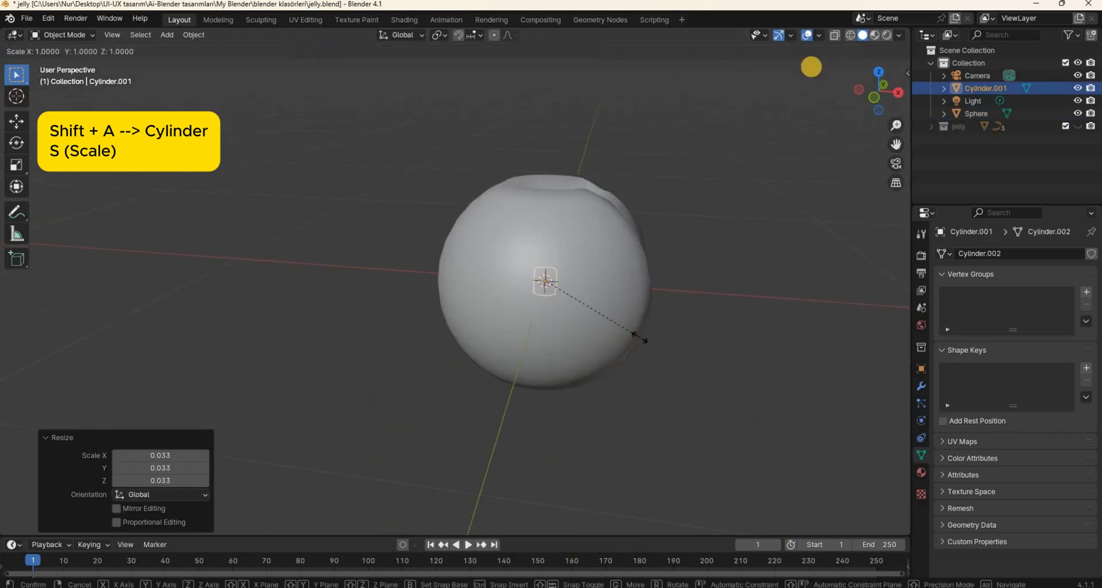
key(z)
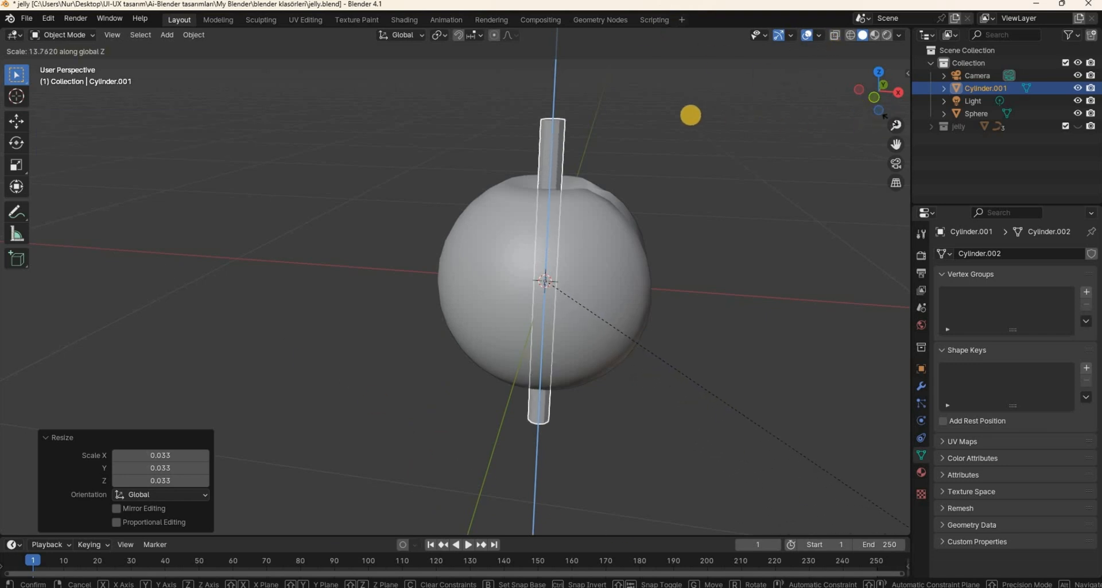
click(668, 260)
- Raise the stem cylinder along Z until its lower end sits in the dimple of the sphere
middle_drag(668, 259, 687, 192)
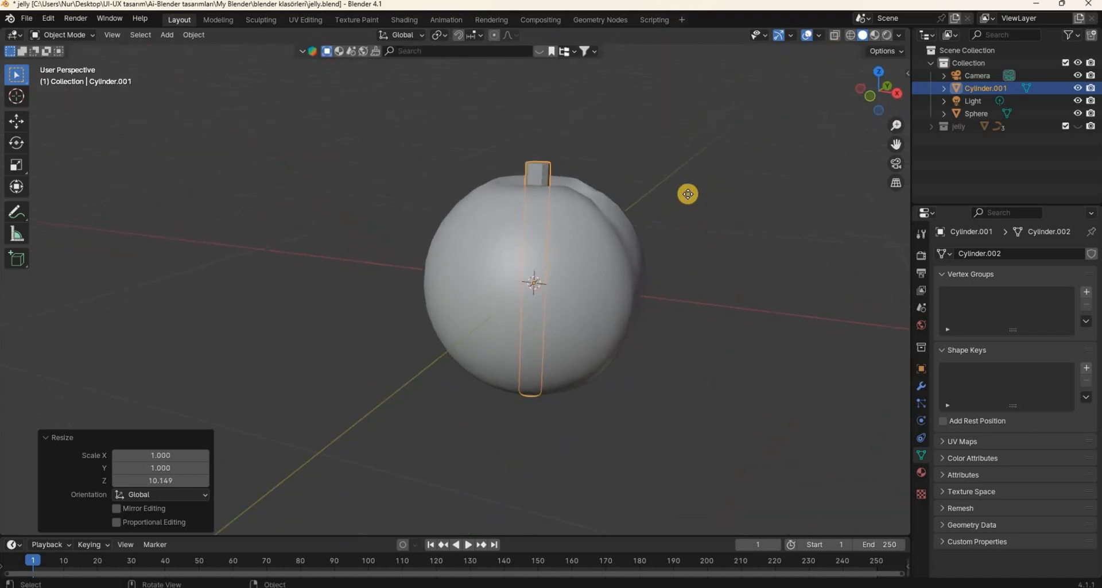
key(g)
key(z)
click(691, 412)
shift+middle_drag(679, 315, 525, 460)
middle_drag(389, 223, 419, 214)
scroll(419, 214, up, 2)
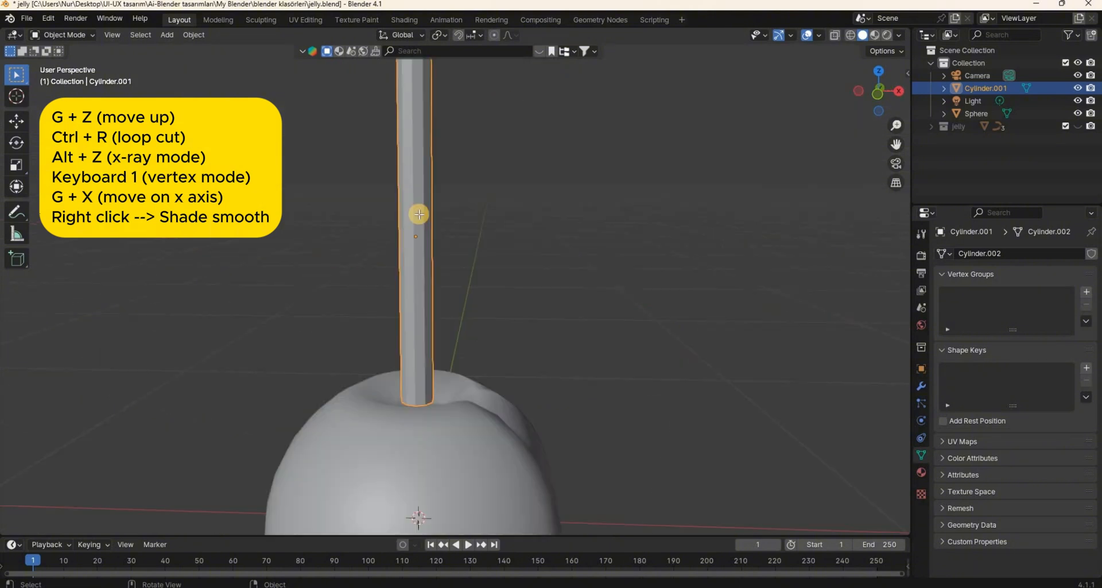
- In Edit Mode, add four evenly spaced loop cuts along the stem and switch to vertex selection
key(Tab)
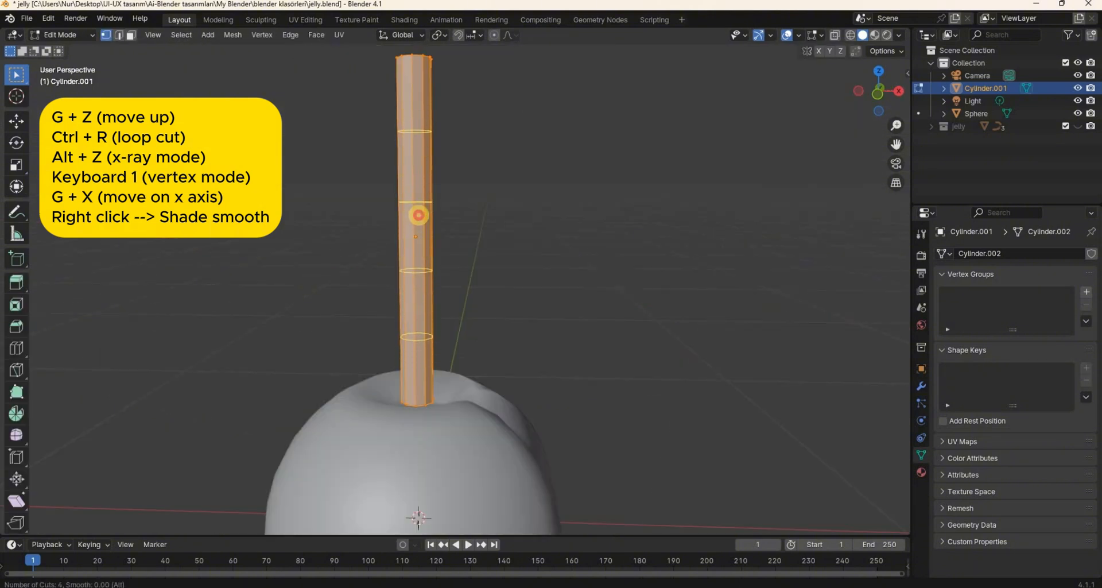
click(418, 216)
right_click(490, 227)
key(1)
scroll(476, 310, down, 1)
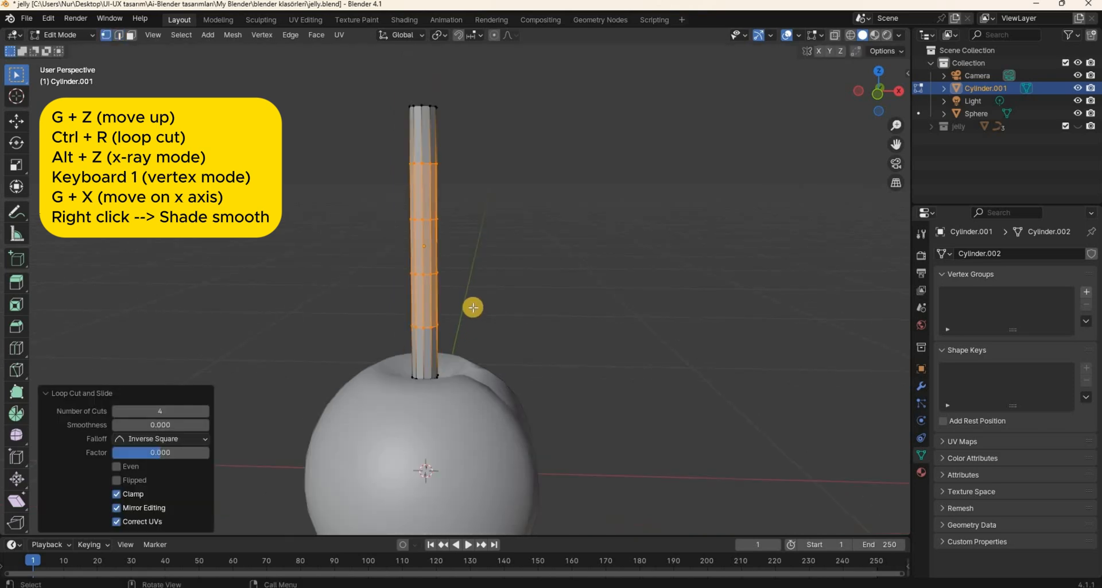
- In X-ray view, bend the stem into a curve by moving progressively higher rings of vertices sideways along X
key(alt+z)
drag(379, 316, 480, 340)
key(g)
click(495, 329)
drag(379, 92, 561, 288)
key(g)
click(604, 290)
drag(430, 97, 580, 191)
key(g)
key(g)
drag(488, 109, 622, 173)
key(g)
- Return to Object Mode and shade the curved stem smooth
scroll(574, 333, down, 2)
key(Tab)
middle_drag(683, 275, 531, 266)
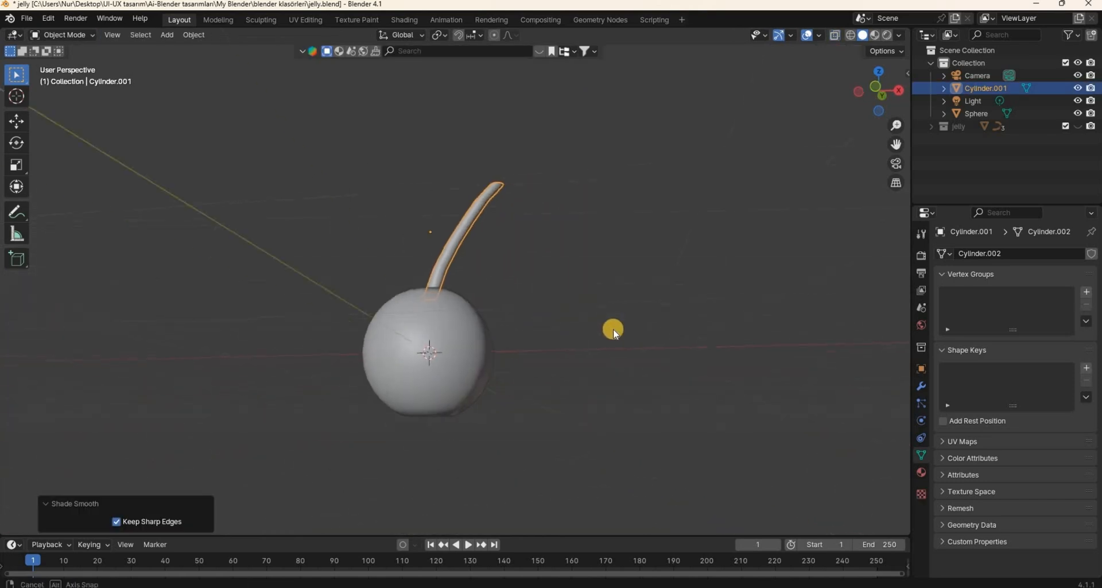
middle_drag(612, 327, 649, 319)
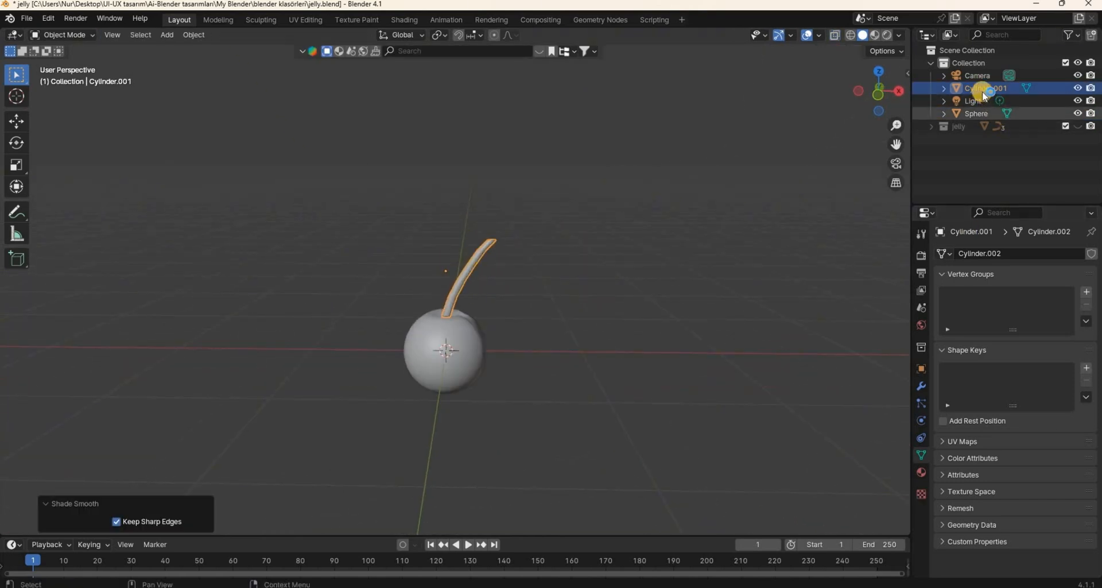
- Select the sphere and the stem together and move them into a new collection named cherry
click(982, 114)
drag(419, 197, 538, 431)
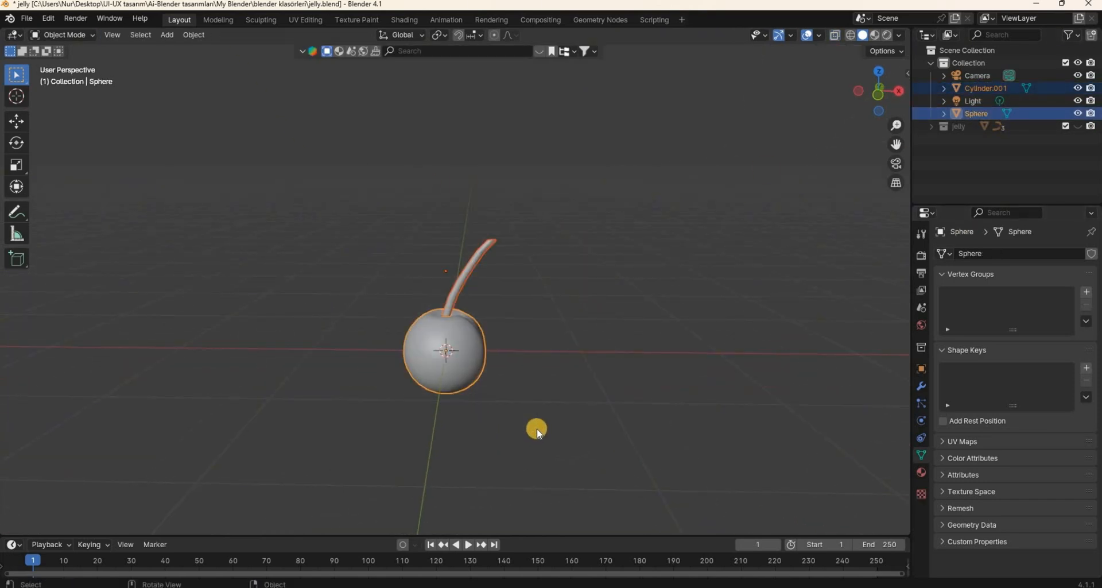
key(m)
click(561, 428)
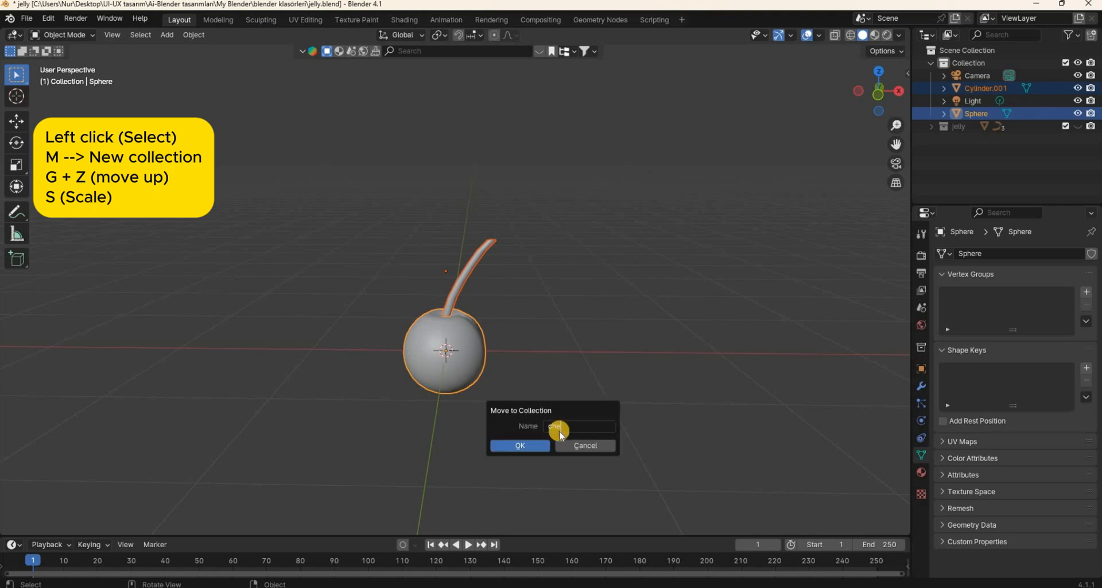
key(Return)
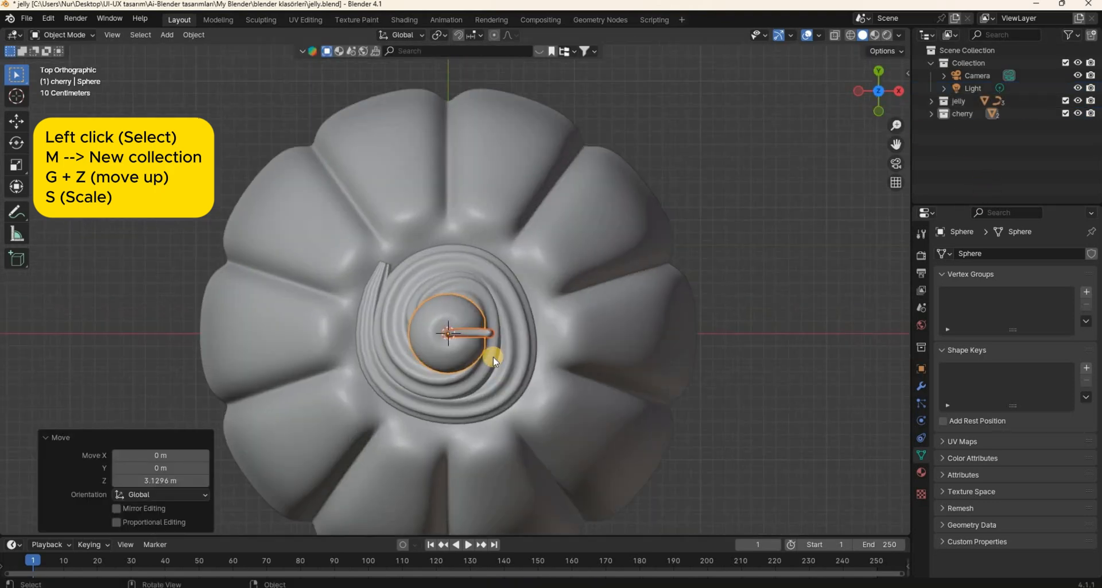
- Scale the cherry down and move it along Z so it rests on the tip of the swirl
key(KP_1)
key(s)
click(625, 273)
key(g)
key(z)
click(626, 298)
middle_drag(626, 298, 573, 430)
key(g)
key(z)
click(547, 374)
scroll(561, 462, down, 5)
- Add a circle mesh around the jelly's base, scale it to about 2.732, and fill it with a face
key(KP_1)
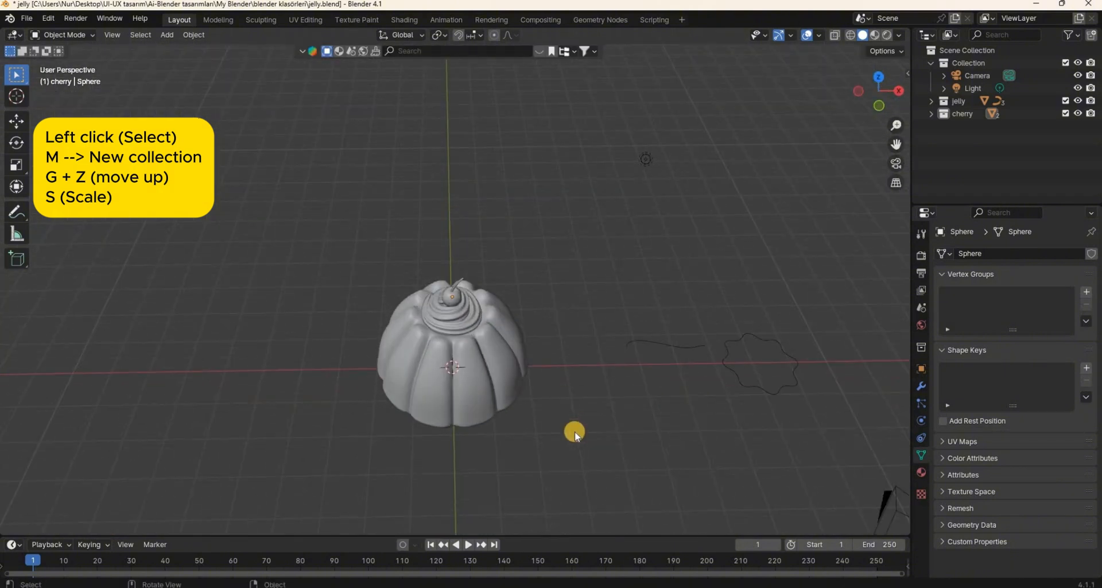
key(KP_7)
key(shift+a)
mouse_move(568, 345)
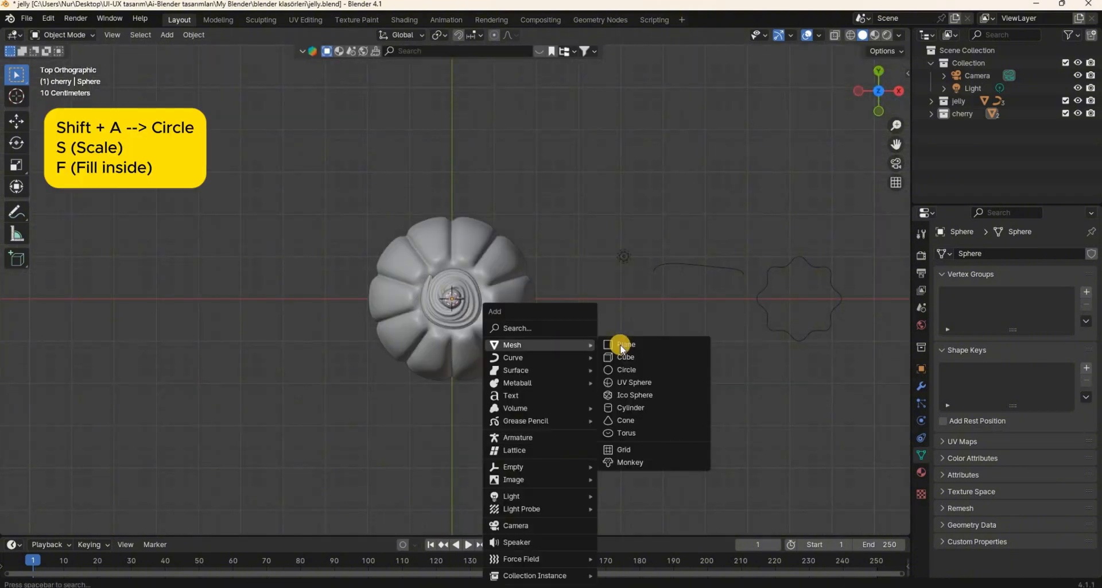
click(646, 370)
key(s)
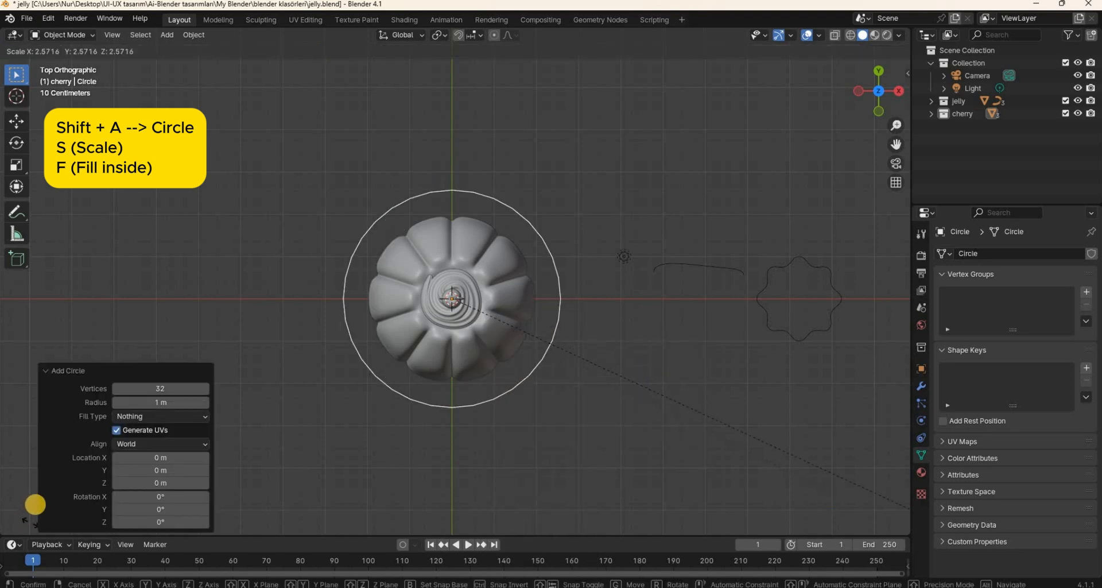
click(371, 517)
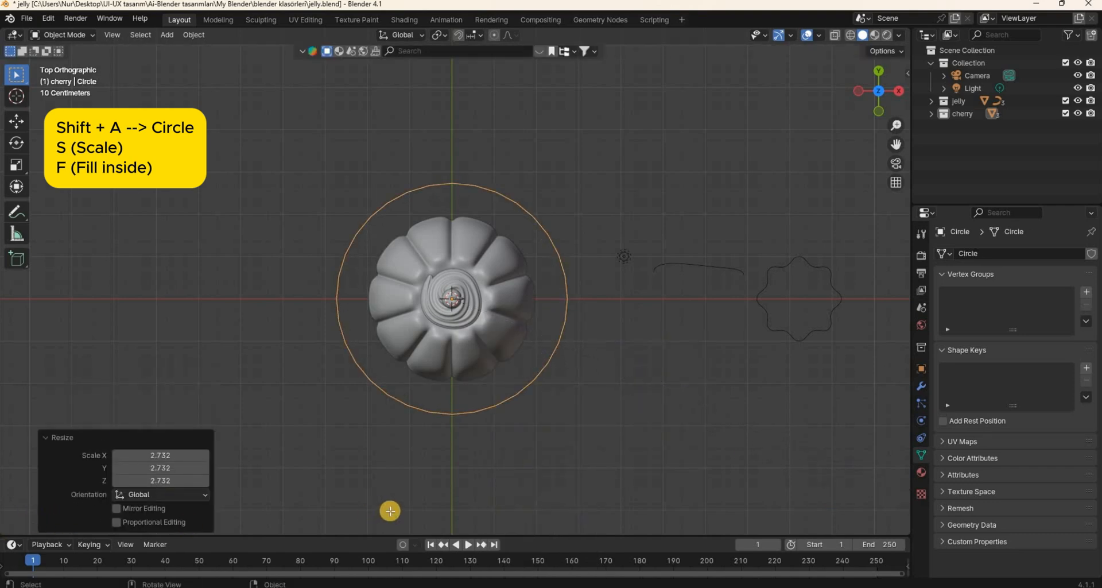
key(Tab)
key(f)
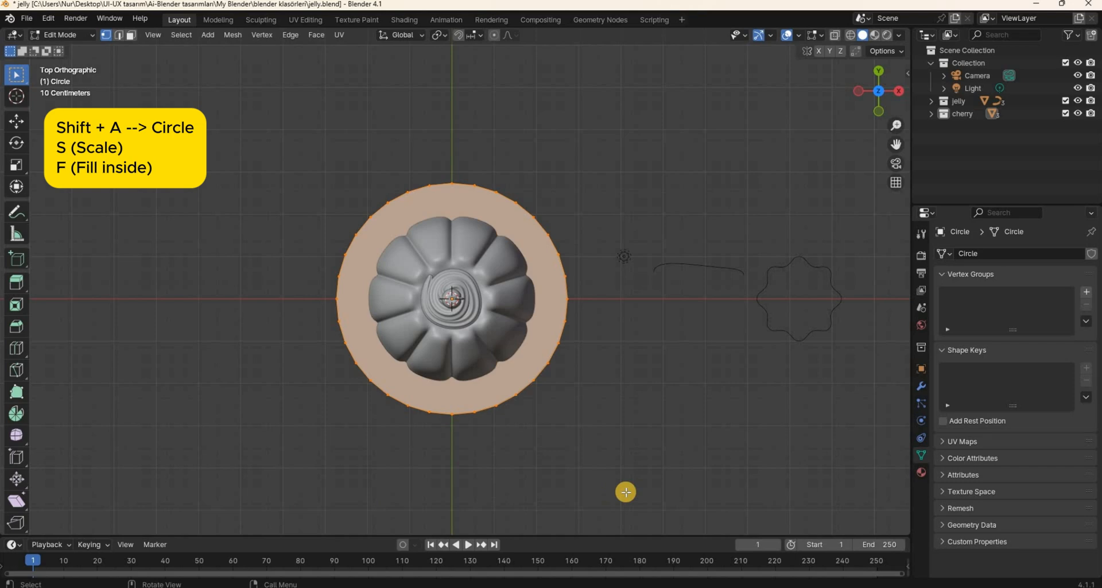
- Extrude the disc about 0.177 m downward and inset its underside face to a smaller central circle
key(KP_1)
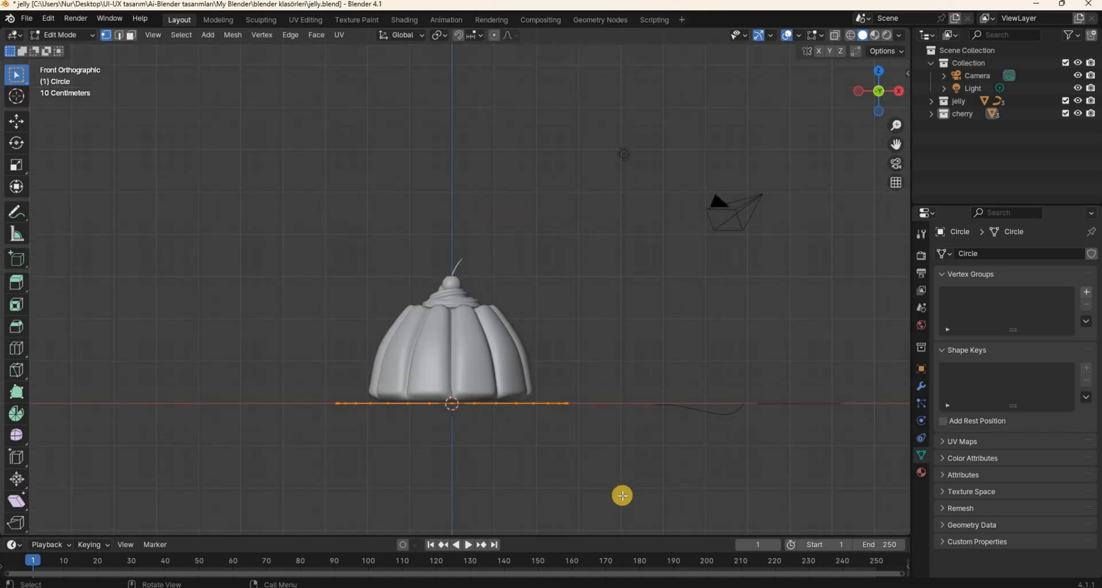
key(e)
click(621, 502)
middle_drag(605, 495, 597, 373)
key(i)
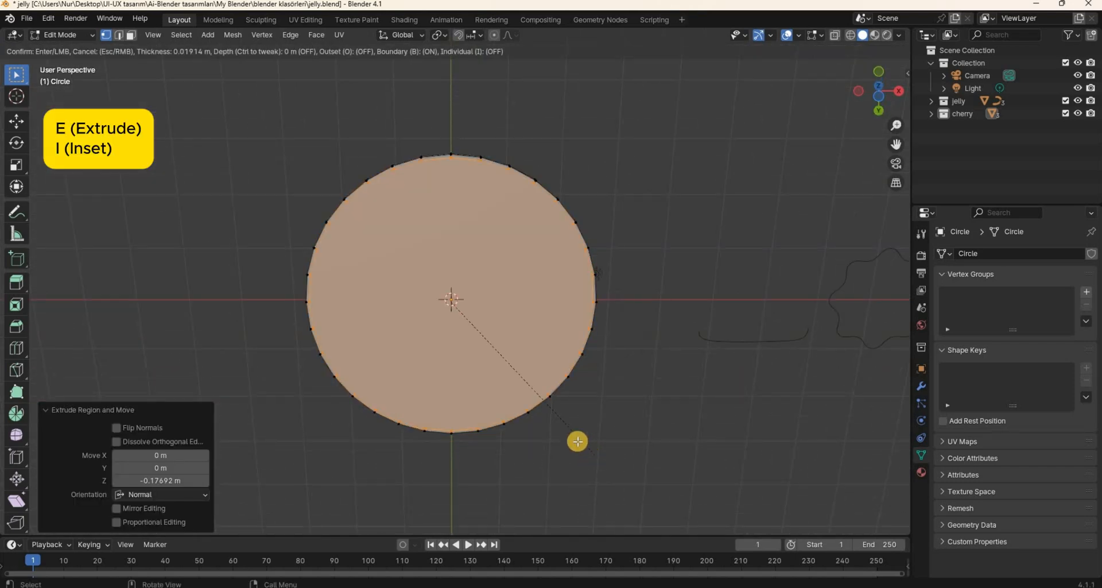
click(536, 456)
key(KP_1)
key(e)
click(540, 483)
middle_drag(541, 482, 542, 388)
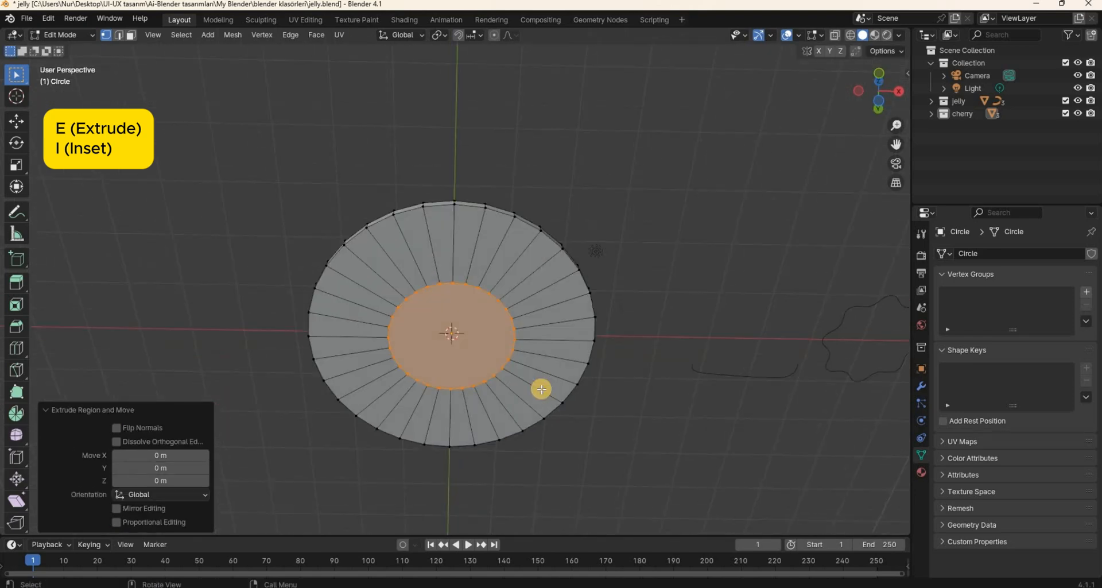
- Inset the central underside face again and extrude it downward to form the stand's column
key(i)
click(500, 379)
key(KP_1)
key(e)
click(495, 438)
middle_drag(510, 479, 495, 438)
- Extrude the column's lower end and scale it outward into a wide foot, then extrude it down for thickness
key(KP_1)
key(e)
key(s)
click(606, 477)
key(e)
click(593, 489)
- Select the plate's upper face, inset it, and move the inner face down about 0.14 m along Z
key(3)
click(495, 438)
middle_drag(591, 476, 576, 478)
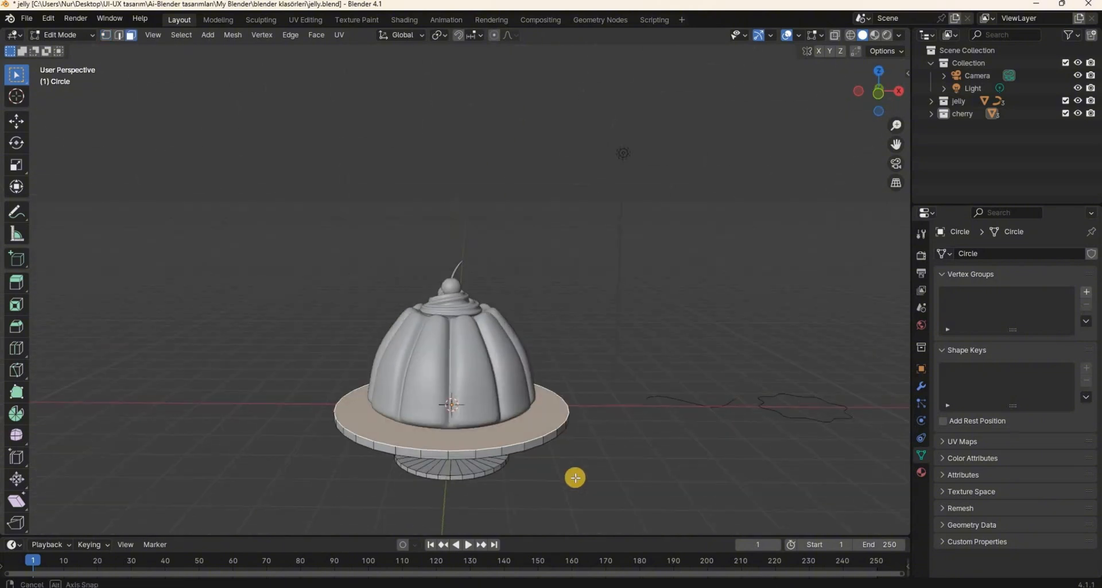
key(i)
click(578, 460)
key(g)
key(z)
click(578, 466)
- Examine the cake stand's profile, recess and foot from several angles, in X-ray and solid display
key(KP_1)
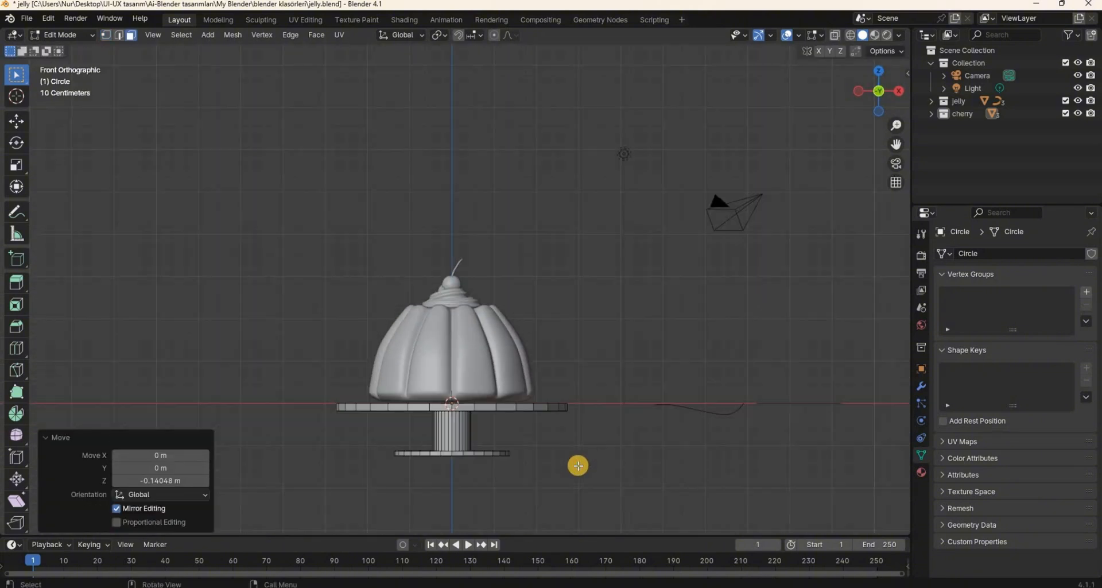
scroll(566, 517, up, 6)
key(alt+z)
middle_drag(563, 521, 588, 451)
key(alt+z)
scroll(478, 397, down, 4)
click(478, 397)
scroll(578, 473, up, 1)
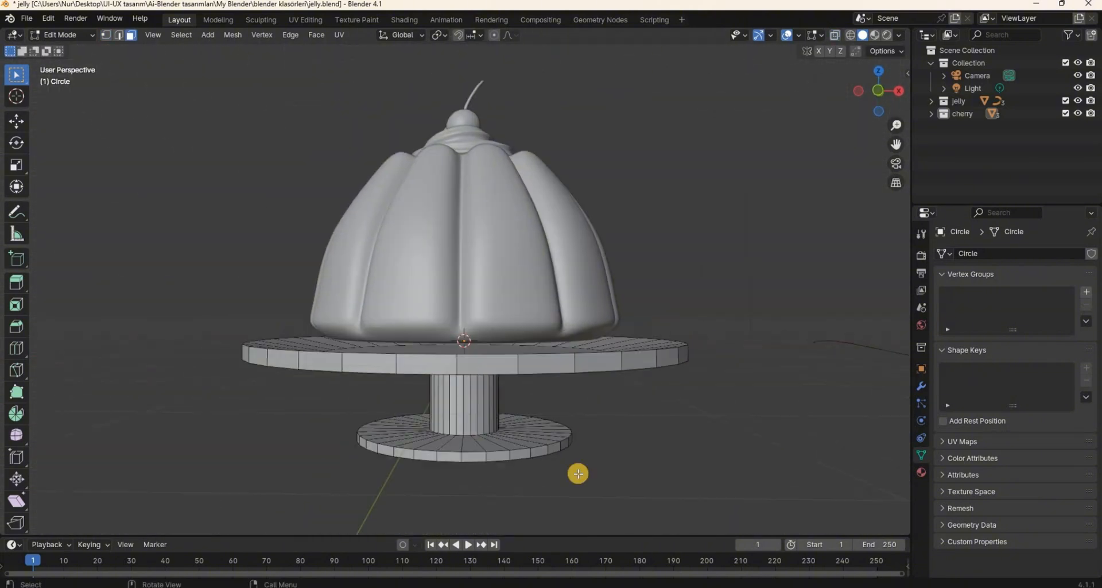
scroll(578, 472, down, 2)
middle_drag(652, 466, 667, 435)
click(497, 390)
- In Object Mode, give the cake stand a Subdivision Surface modifier with viewport and render levels 3, and shade it smooth
key(a)
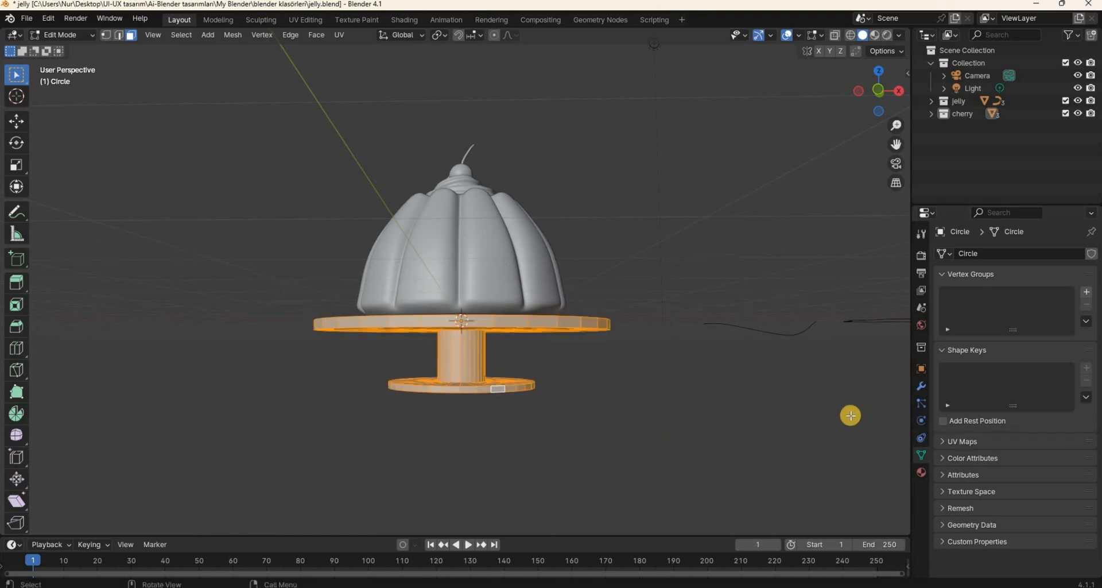
key(Tab)
click(921, 386)
click(981, 256)
mouse_move(981, 257)
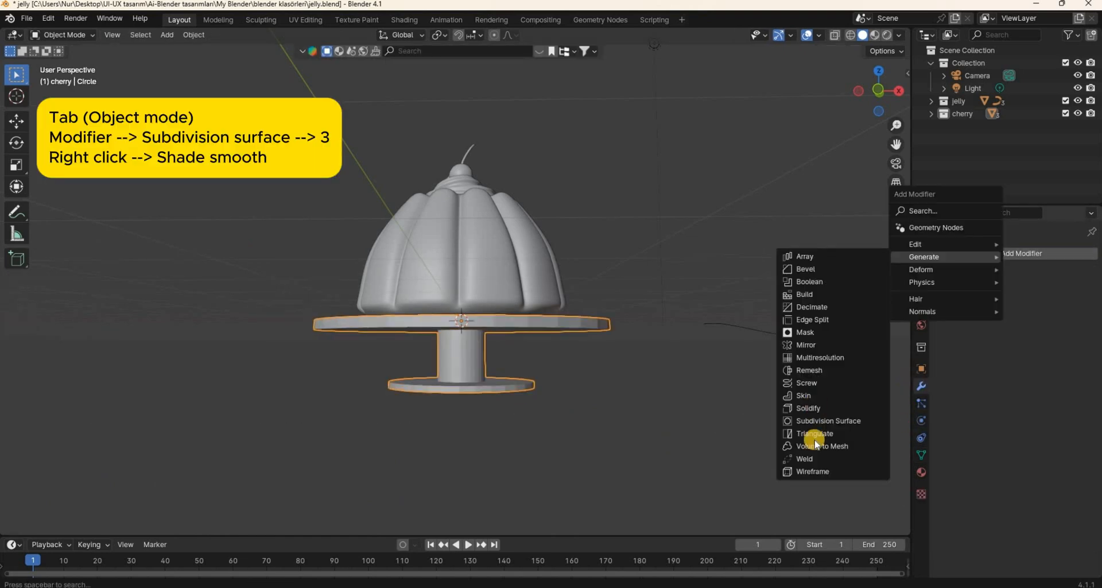
middle_drag(692, 409, 694, 437)
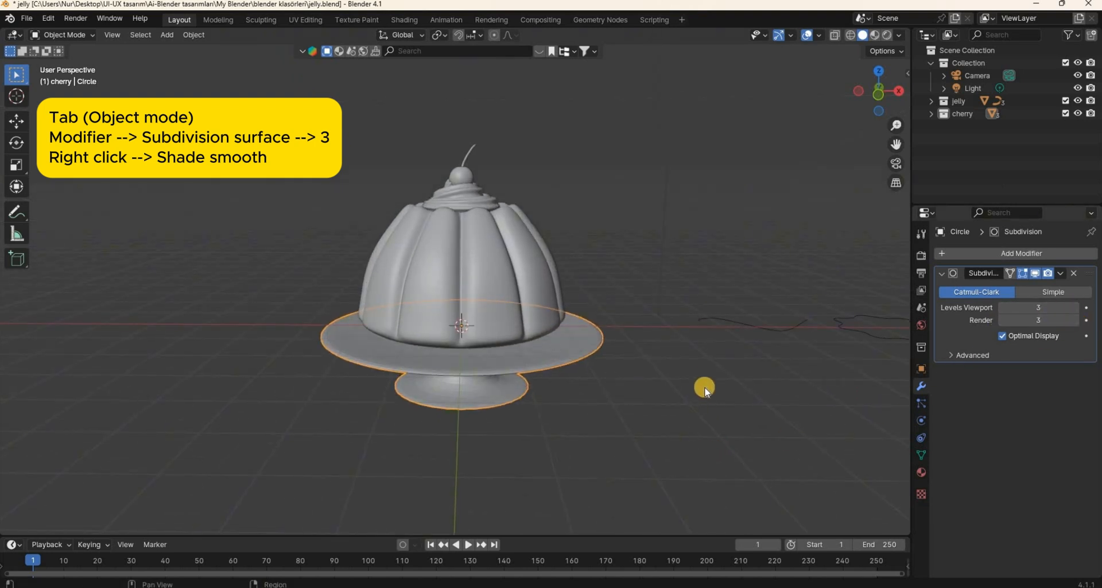
middle_drag(705, 390, 519, 336)
right_click(519, 336)
click(459, 327)
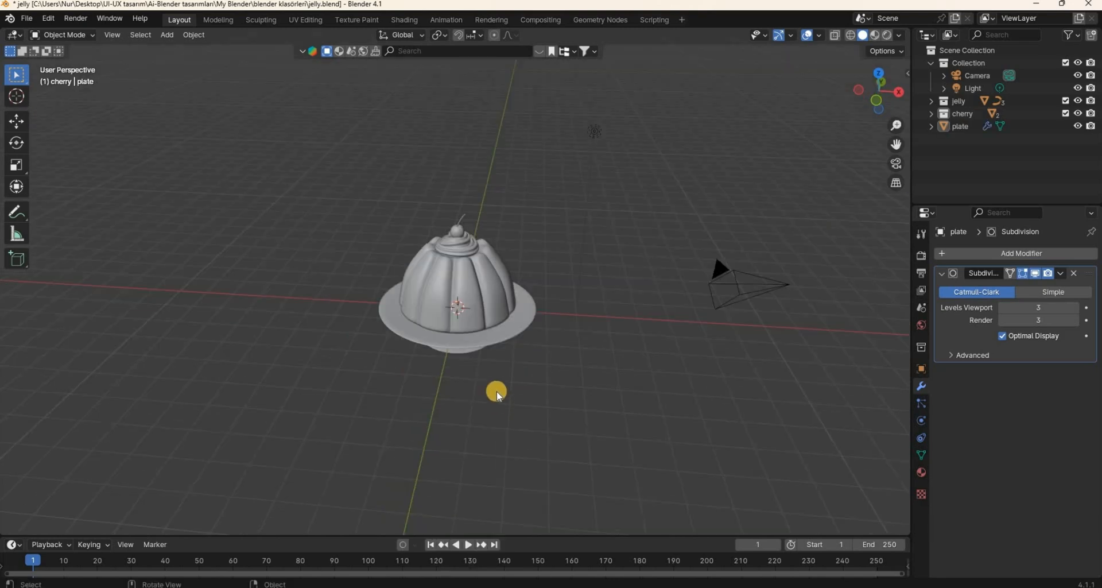
- Select the jelly, cherry and stand together and raise them along Z until the foot rests on the grid floor
middle_drag(497, 395, 524, 401)
drag(359, 178, 525, 402)
key(g)
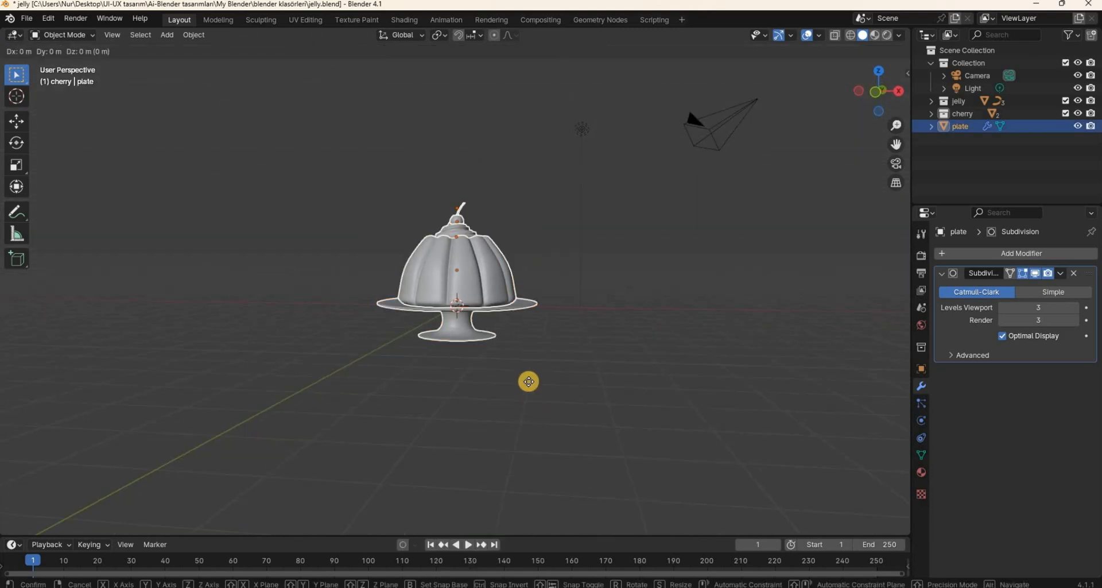
key(z)
click(524, 382)
click(511, 347)
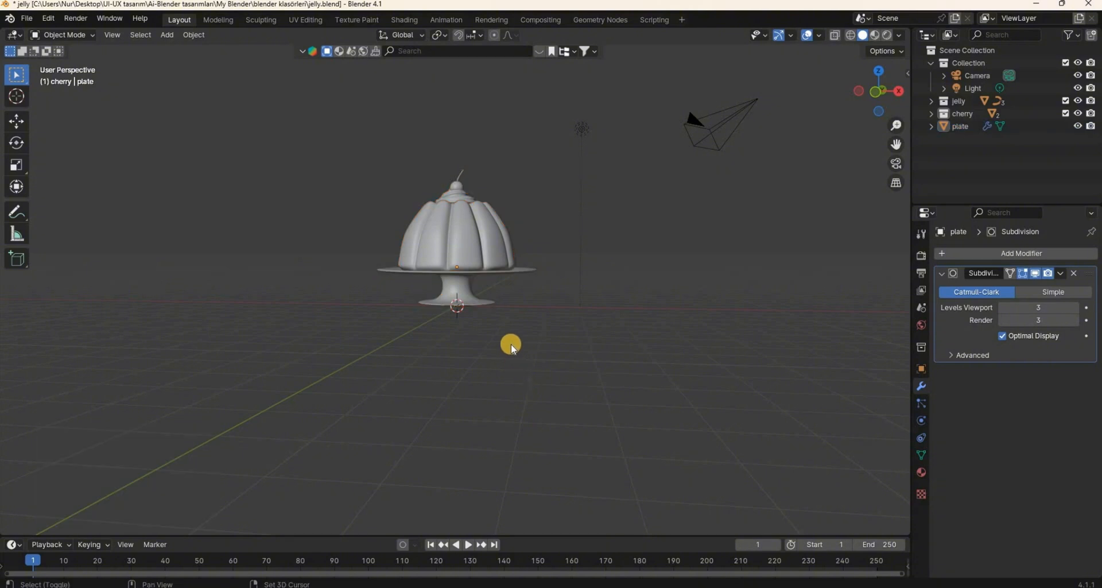
- Add a plane under the cake stand and scale it up from the top view into a large floor
key(shift+a)
click(570, 358)
key(KP_7)
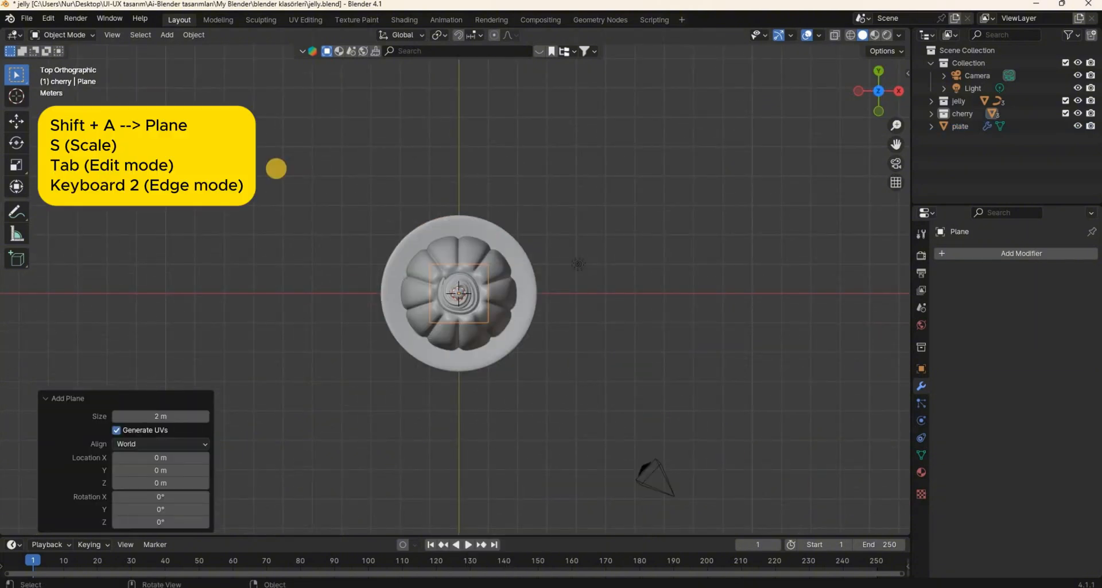
key(s)
click(546, 411)
- In Edit Mode, select the plane's two rear edges and extrude them about 10.485 m up along Z as walls
middle_drag(546, 411, 431, 320)
key(Tab)
key(2)
click(315, 224)
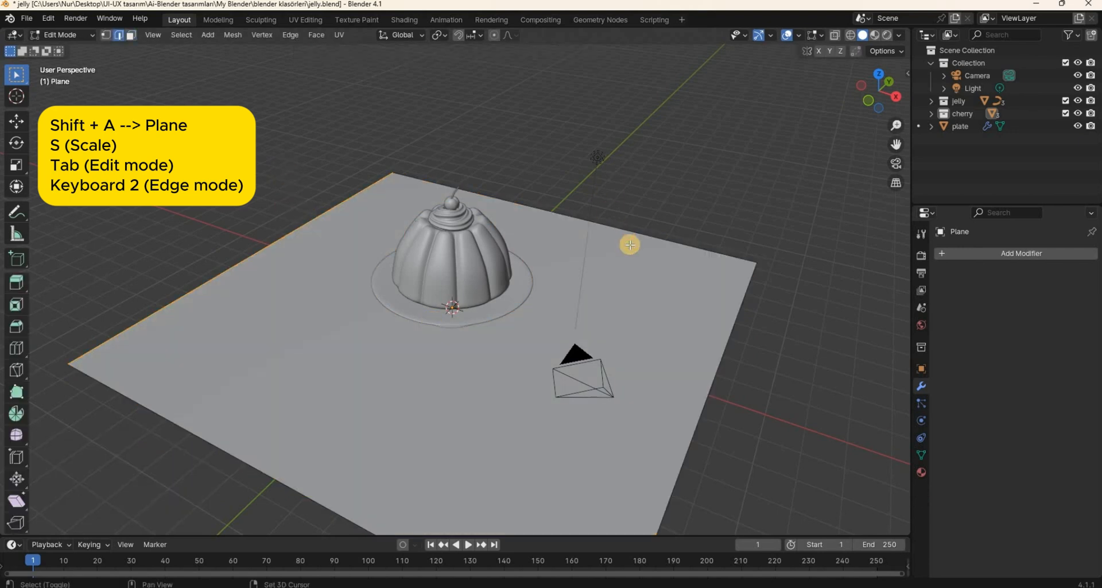
shift+click(630, 244)
middle_drag(379, 86, 361, 129)
middle_drag(525, 222, 500, 196)
key(e)
key(z)
click(569, 408)
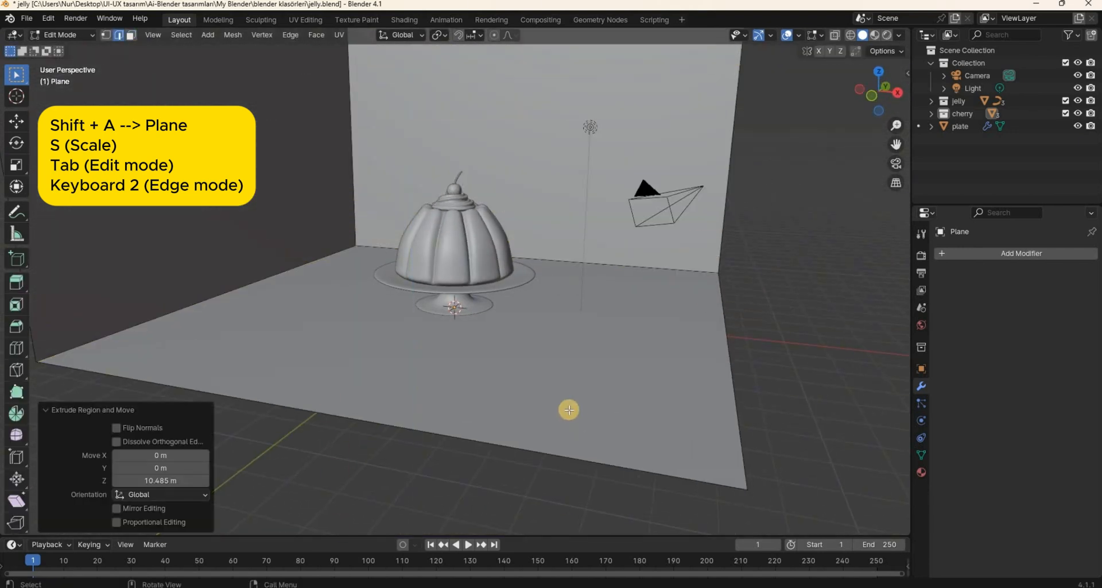
- Lock the camera to the view, frame the jelly and stand through the camera, and release the lock
click(908, 73)
click(902, 130)
click(831, 222)
key(Tab)
click(546, 281)
key(KP_0)
middle_drag(541, 297, 529, 373)
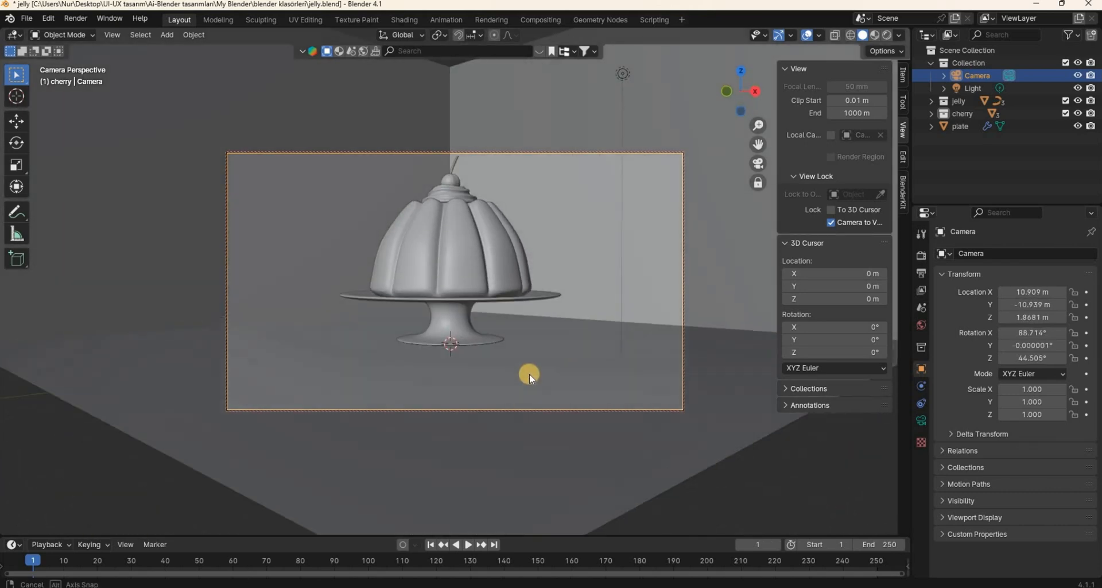
scroll(529, 373, up, 1)
click(831, 222)
key(KP_0)
- Add a Bevel modifier with 13 segments to the backdrop plane to round the bends between floor and walls
click(632, 344)
key(Tab)
click(637, 307)
click(1022, 253)
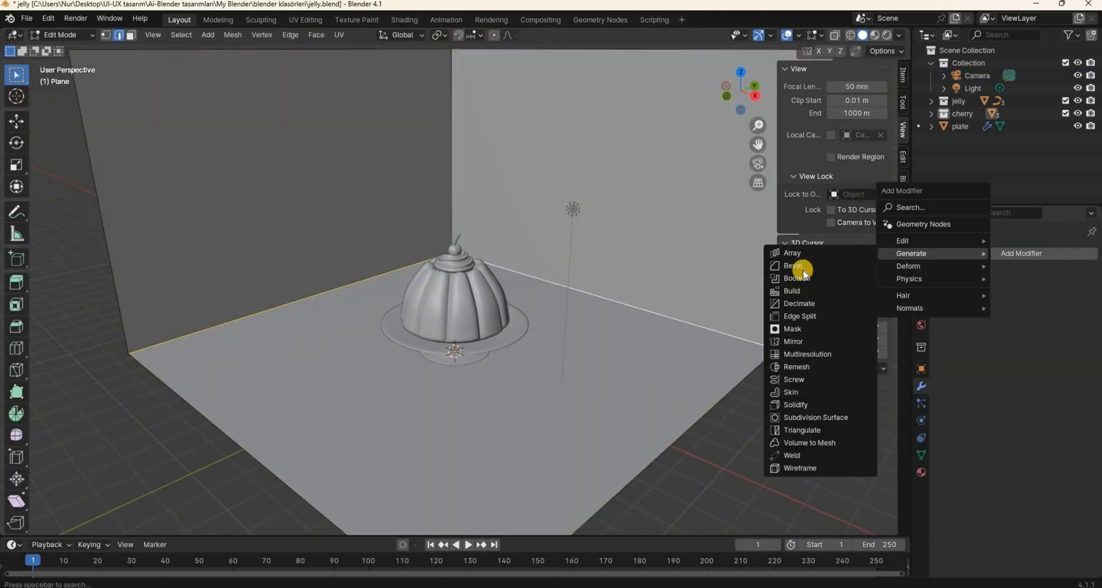
click(802, 264)
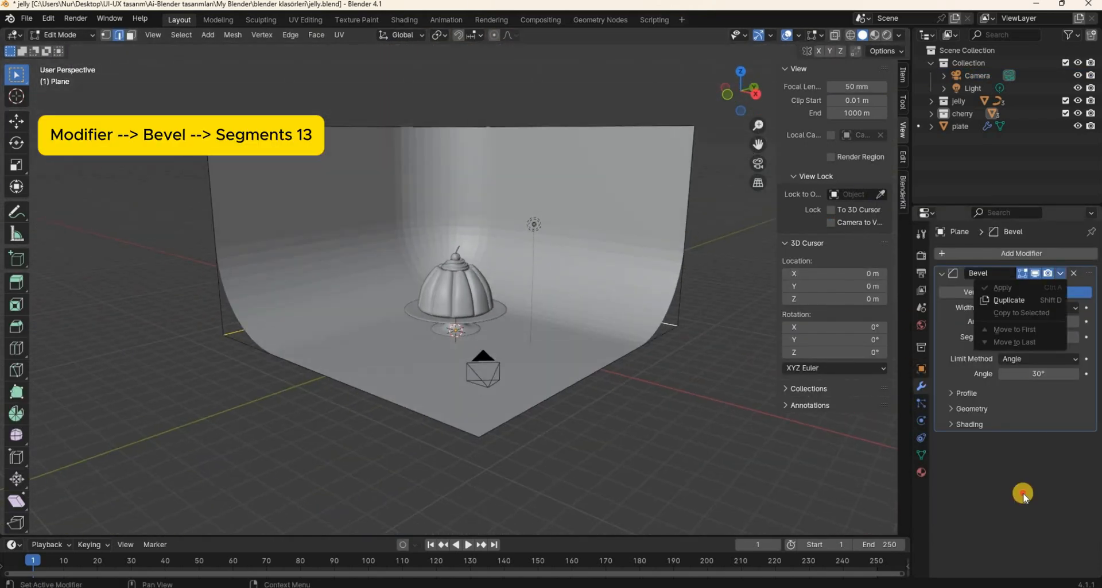
- Split off a second 3D viewport without its side panels, set it to rendered shading through the camera, and select the jelly
click(456, 287)
click(93, 465)
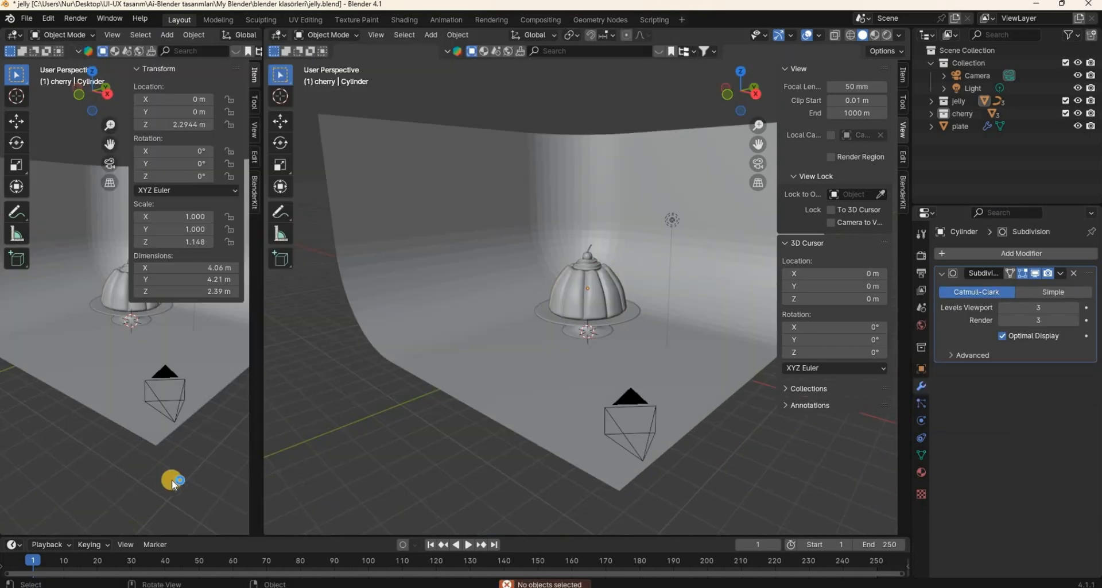
key(n)
key(t)
scroll(187, 38, down, 5)
click(159, 36)
click(131, 35)
scroll(143, 345, up, 2)
click(143, 373)
key(KP_0)
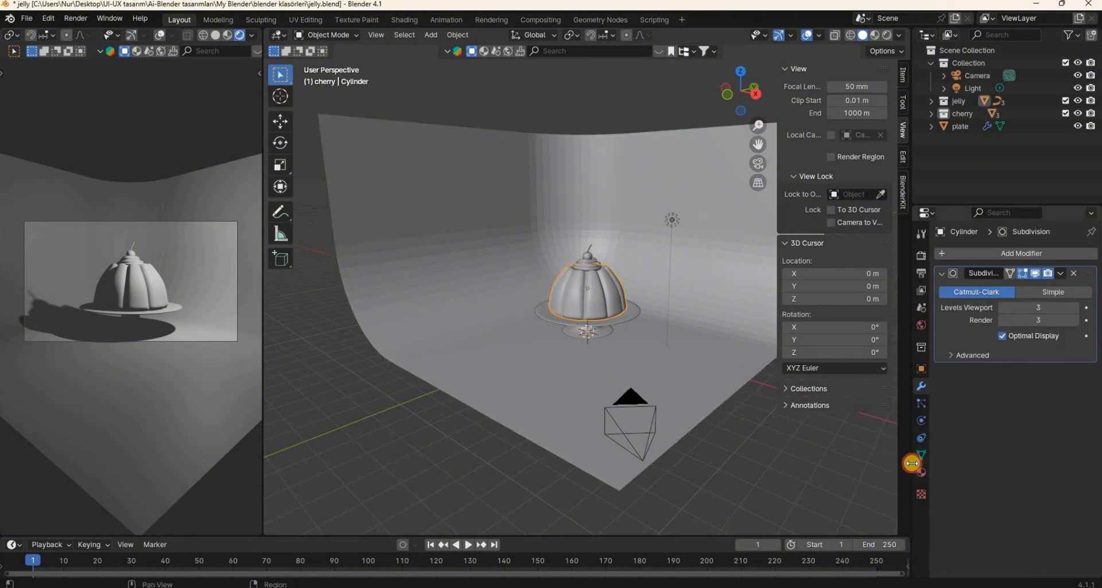
- Give the jelly a new material with a light pink base colour (hue 0.837, saturation 0.509, value 0.800)
click(922, 472)
click(1019, 309)
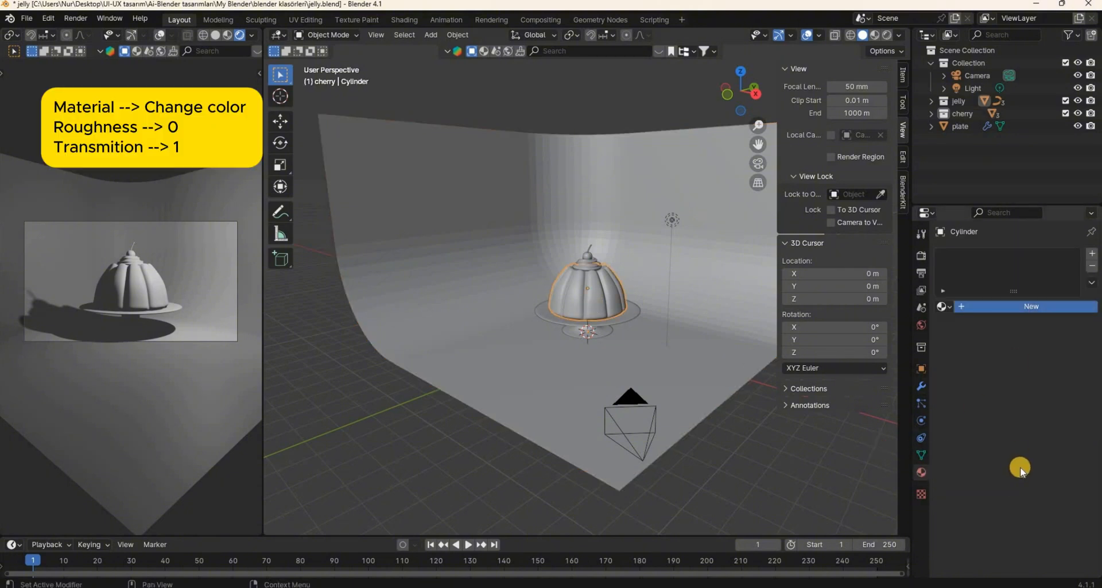
click(1045, 405)
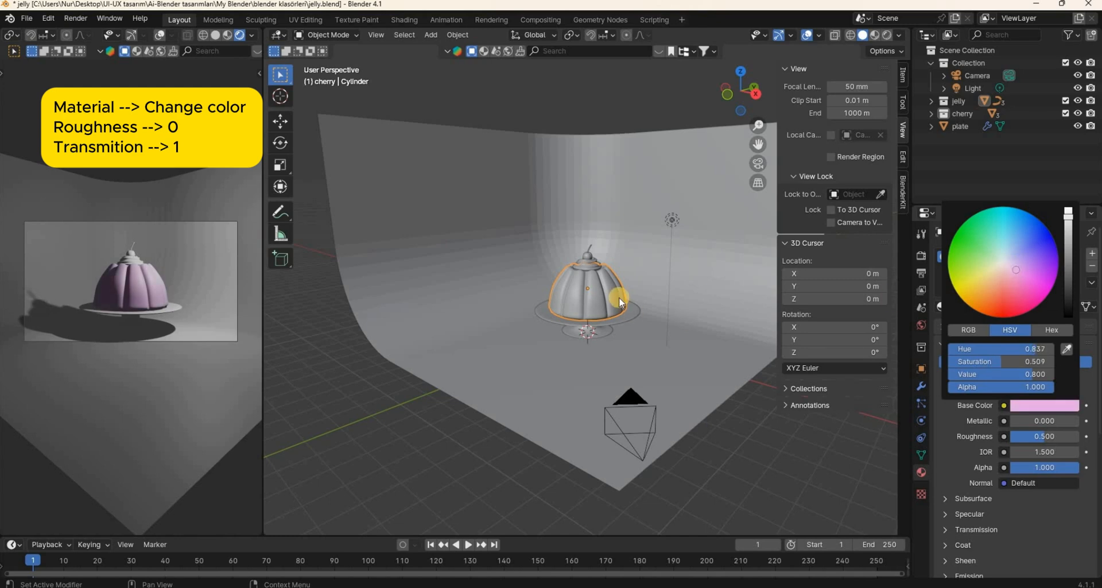
scroll(673, 393, up, 2)
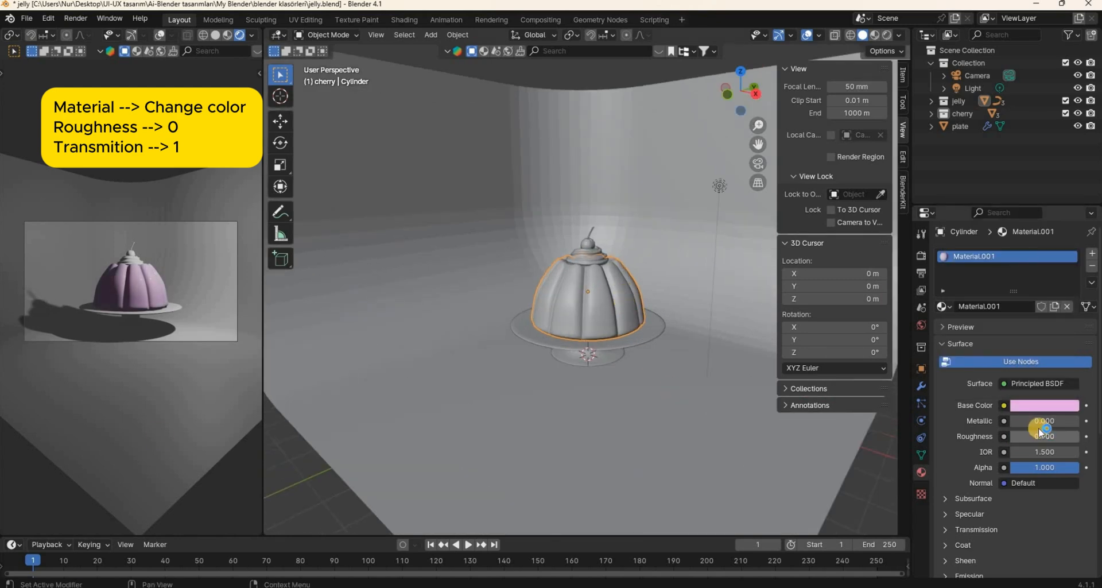
- Set the jelly material's roughness to 0 and its transmission weight to 1
scroll(1010, 448, down, 3)
click(946, 424)
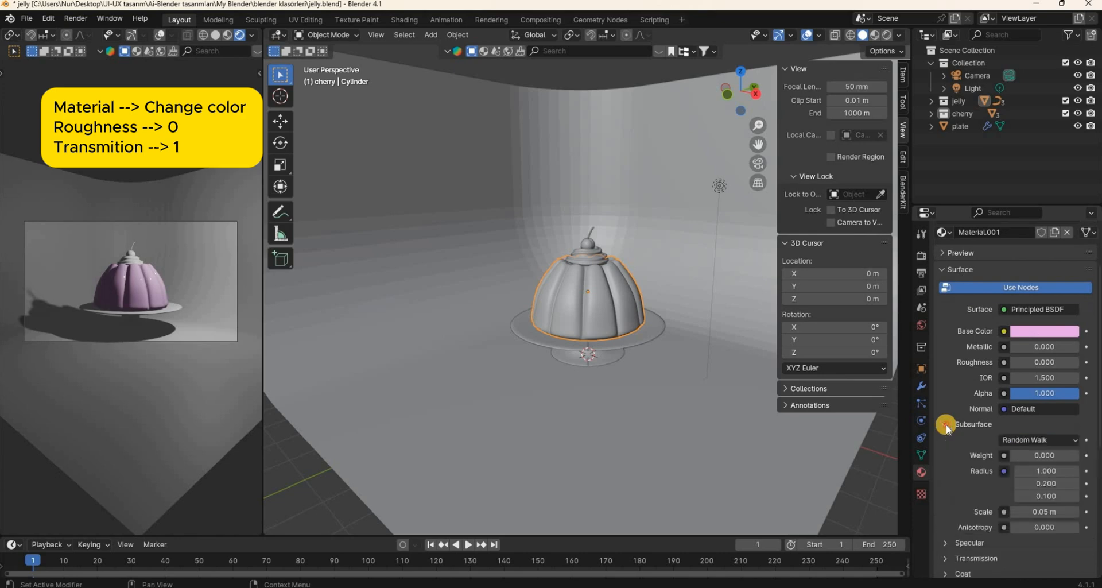
click(946, 424)
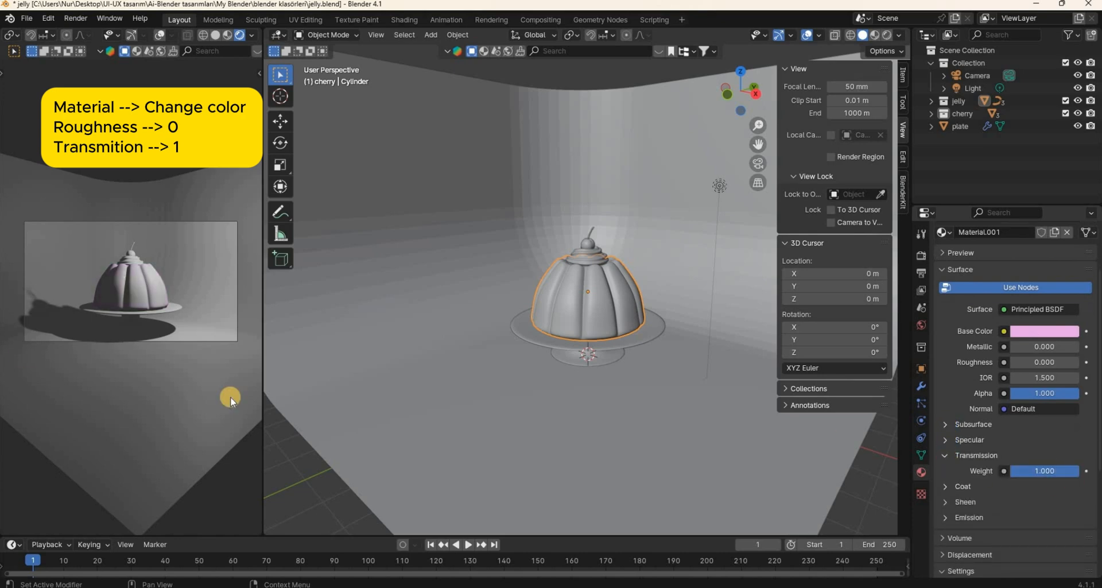
scroll(138, 336, up, 3)
- Give the cherry a new material with a bright red base colour
click(981, 311)
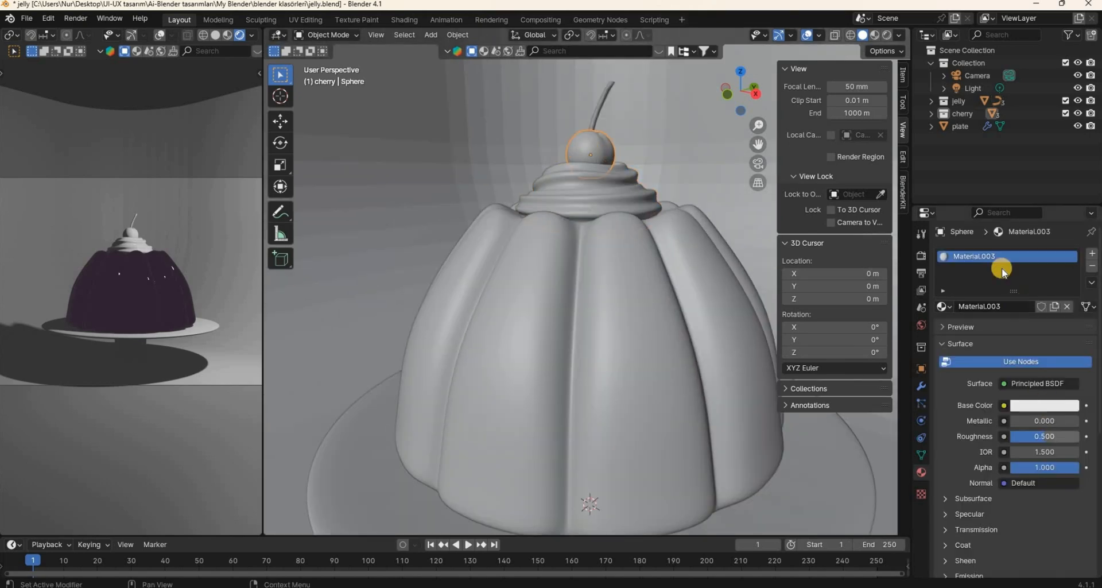
click(1045, 406)
click(1008, 221)
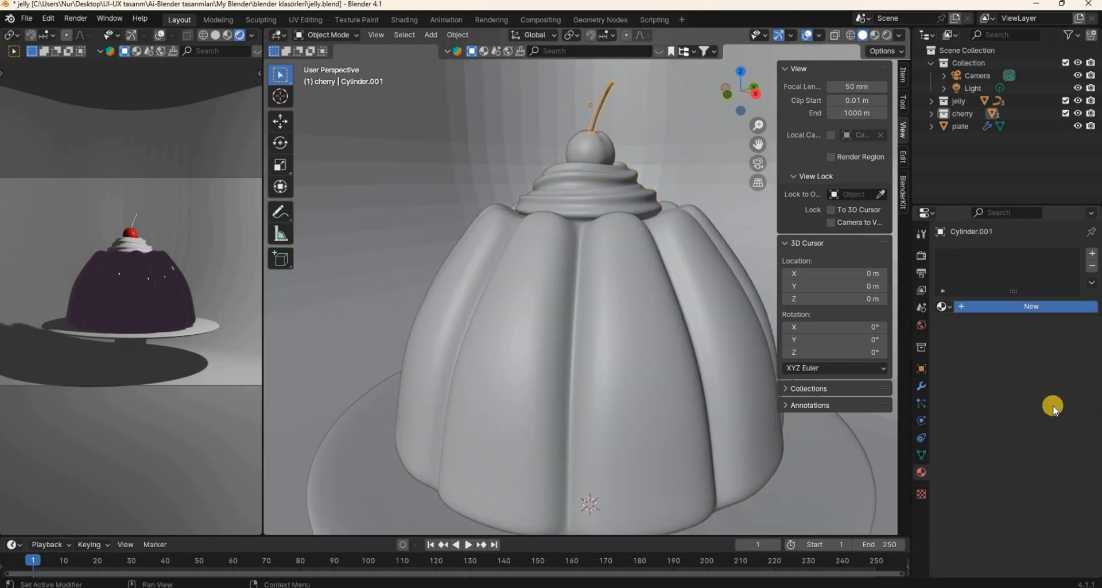
- Give the cherry stem a new material with a dark reddish-brown base colour
click(1011, 306)
click(1045, 405)
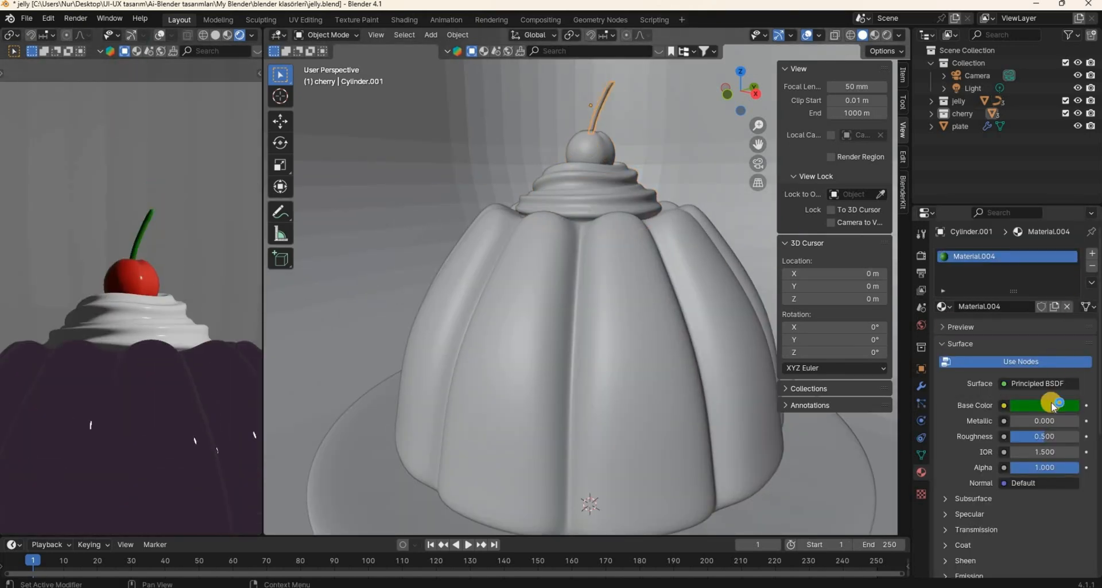
click(1045, 405)
drag(1069, 236, 1069, 279)
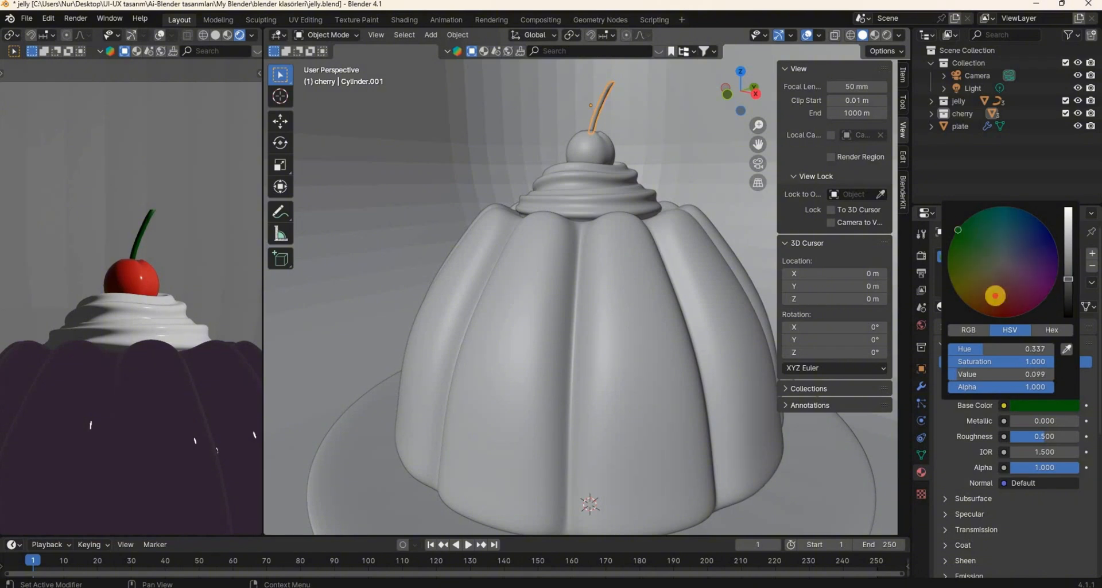
click(1028, 437)
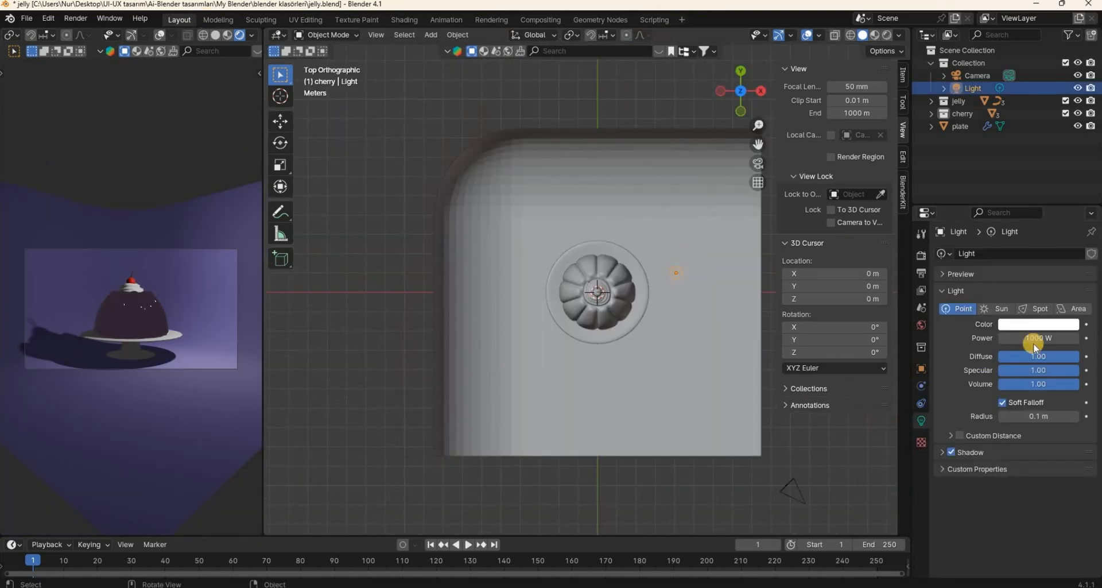
- Change the point light to an Area light and move it 4.5585 m along X and 1.6685 m along Y
click(1073, 308)
drag(676, 272, 764, 240)
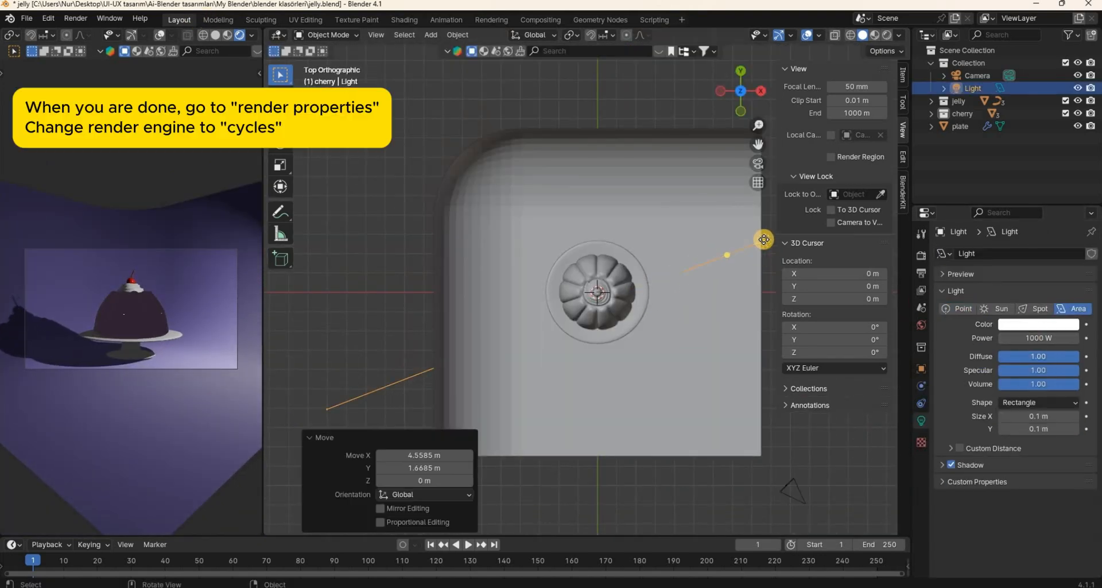
- Duplicate the area light twice, placing one copy at the floor's front corner rotated 62.2° and the other beyond its front edge rotated 52.7°
key(shift+d)
click(764, 439)
key(shift+d)
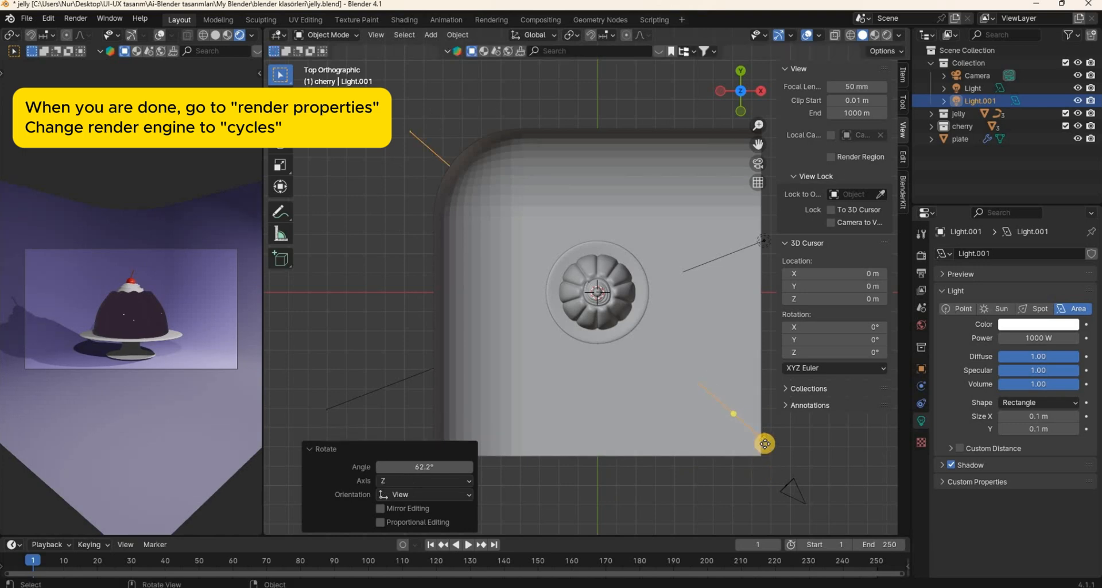
click(579, 488)
key(r)
click(572, 490)
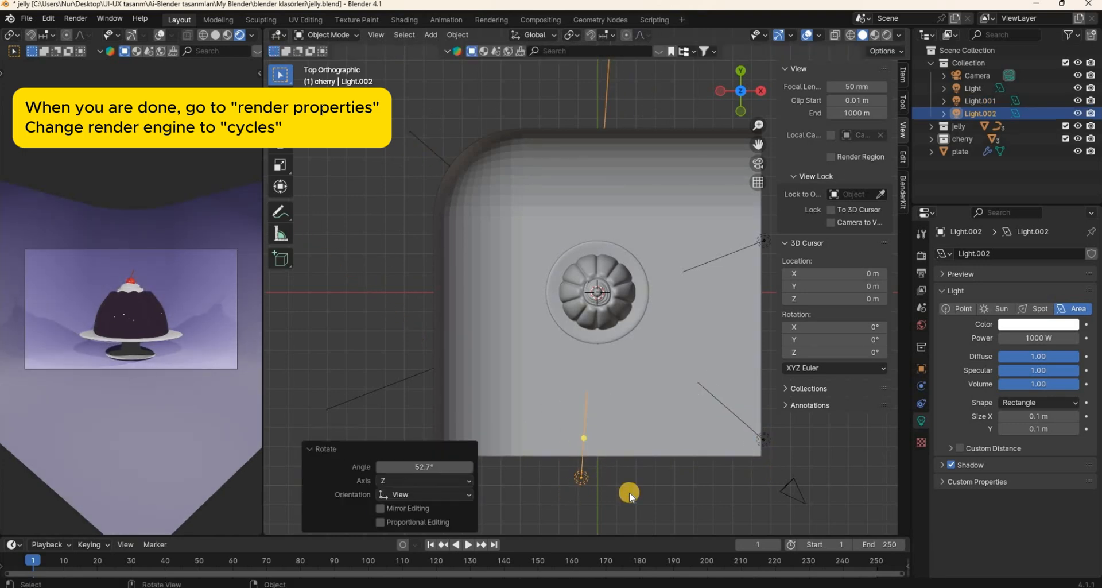
- Select the three area lights and adjust their height together along Z
middle_drag(630, 492, 565, 376)
click(746, 218)
shift+click(583, 381)
shift+click(546, 390)
key(g)
key(z)
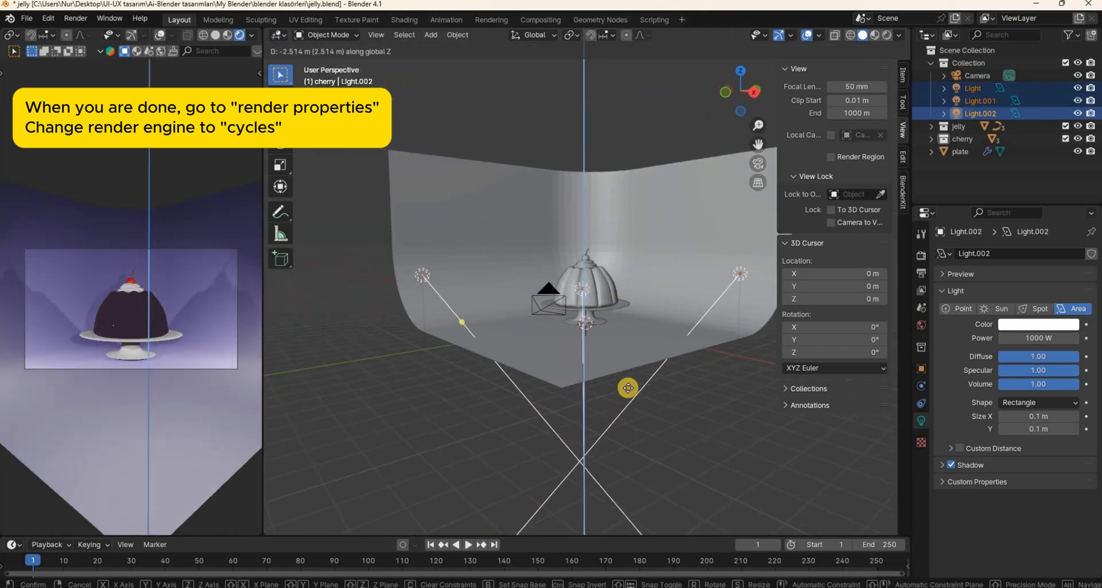
click(591, 492)
click(591, 492)
middle_drag(591, 492, 267, 53)
- Render a still image of the jelly scene through the camera and view the whole frame
click(75, 20)
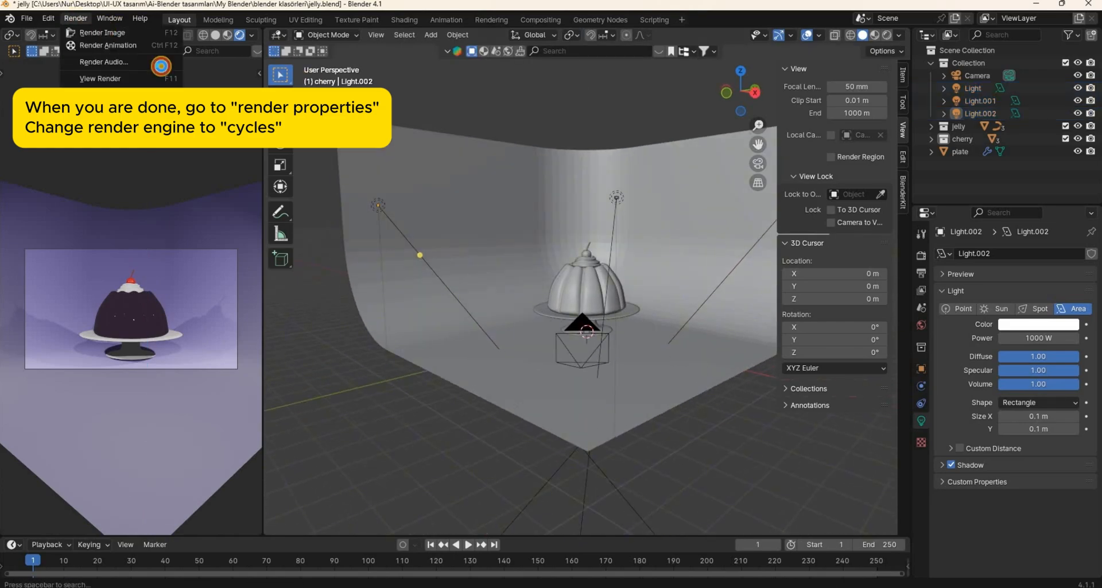
click(92, 33)
scroll(928, 288, down, 2)
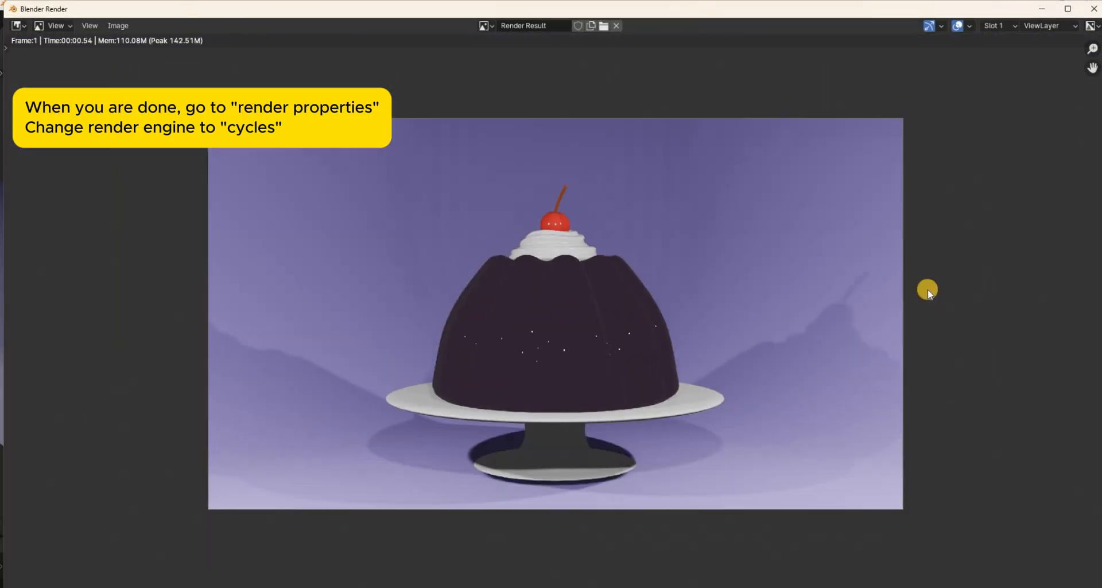